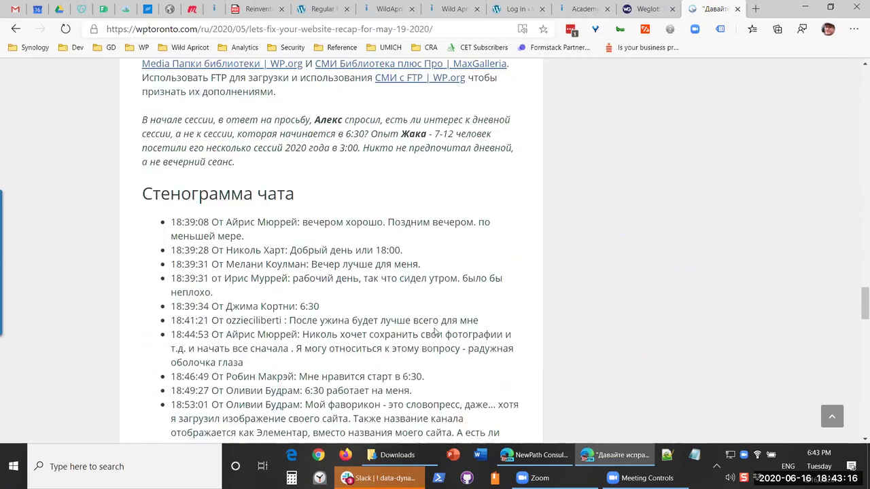
# Scroll through the Russian May 19, 2020 recap post from the top and open its language list.
pyautogui.scroll(-5, 434, 332)
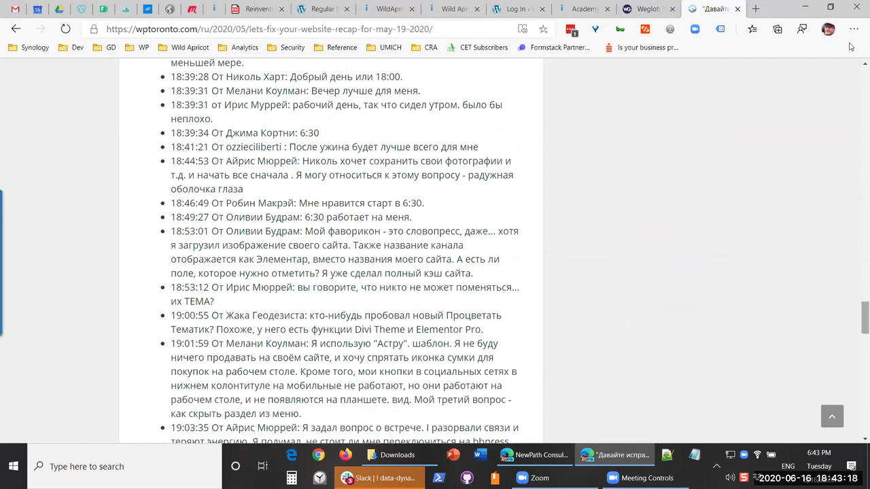
pyautogui.press('Home')
pyautogui.moveTo(560, 87)
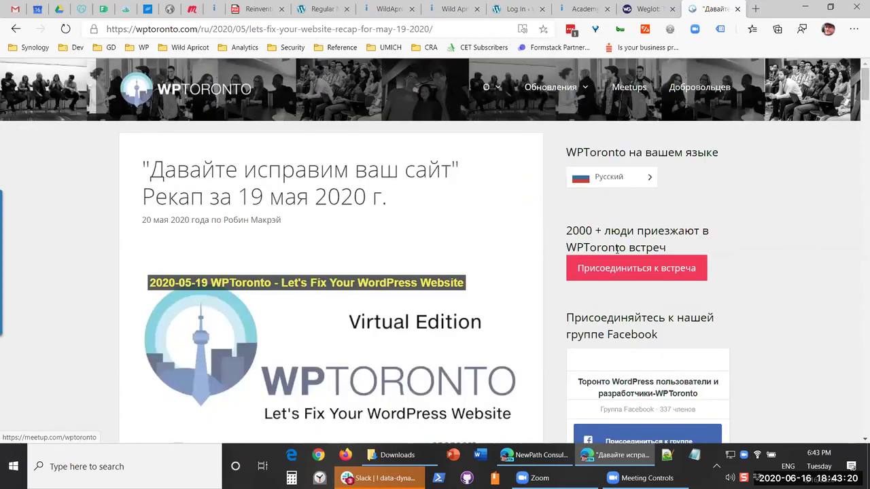
pyautogui.scroll(-2, 647, 366)
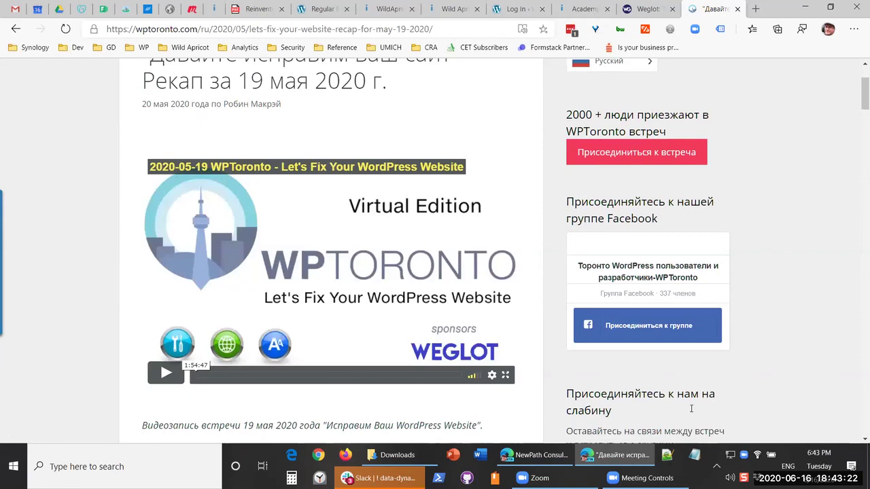
pyautogui.scroll(-6, 654, 347)
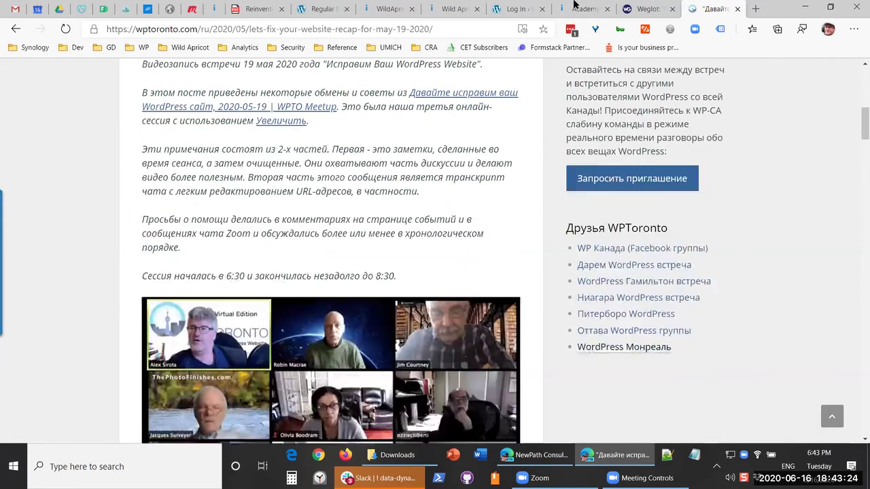
pyautogui.scroll(8, 598, 164)
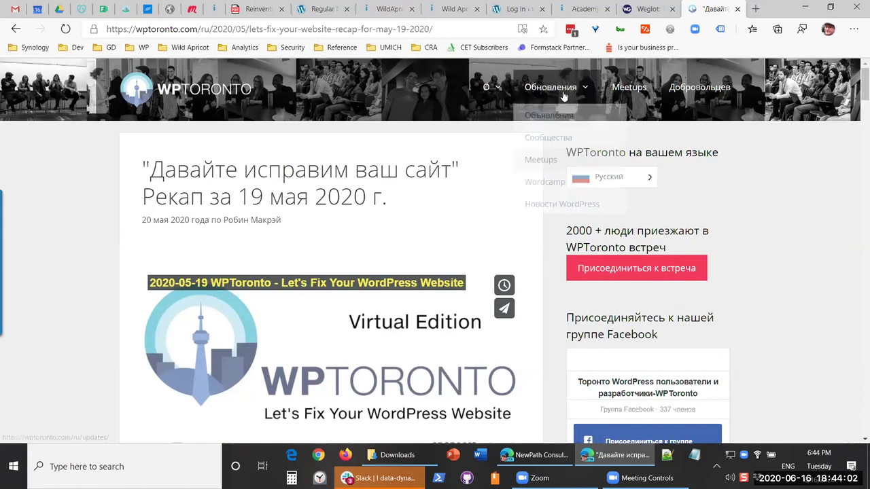
pyautogui.click(640, 179)
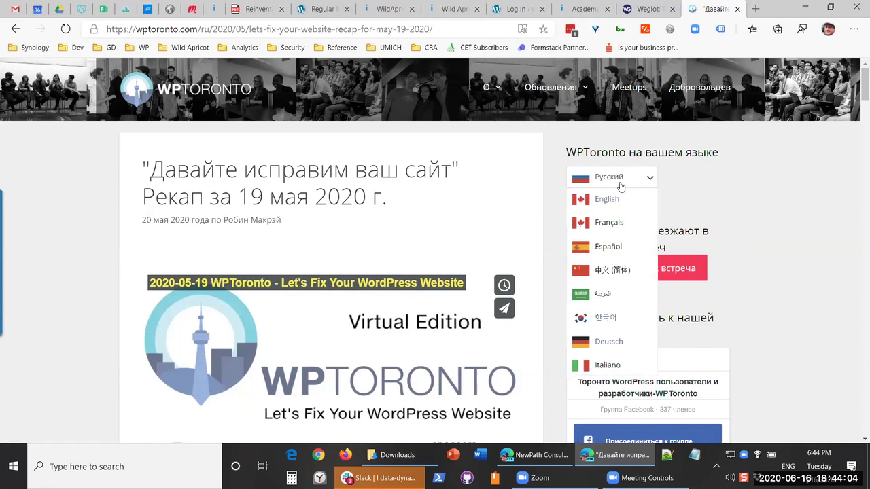
# Check the site's Русский language list, then go to the Weglot tab's account login page.
pyautogui.click(635, 8)
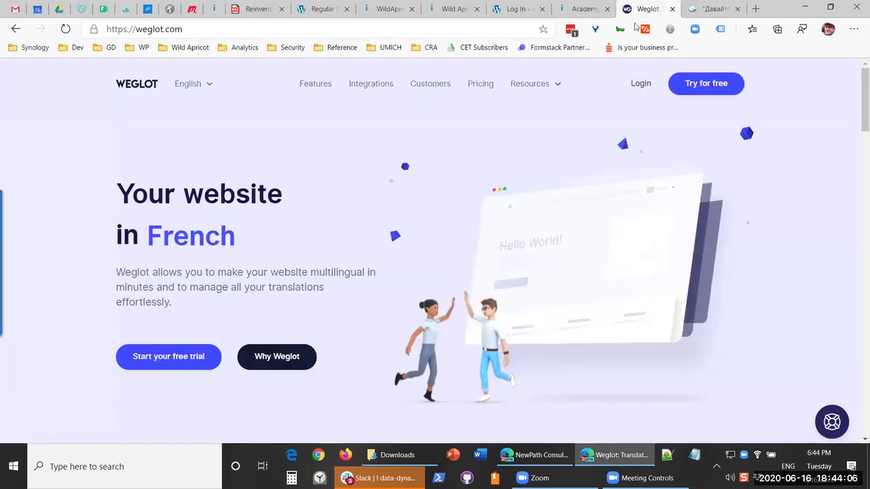
pyautogui.click(713, 8)
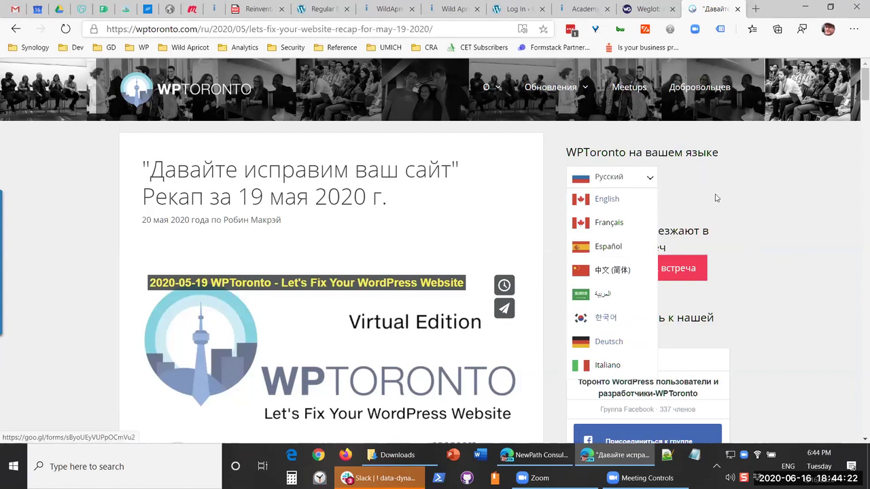
pyautogui.click(648, 178)
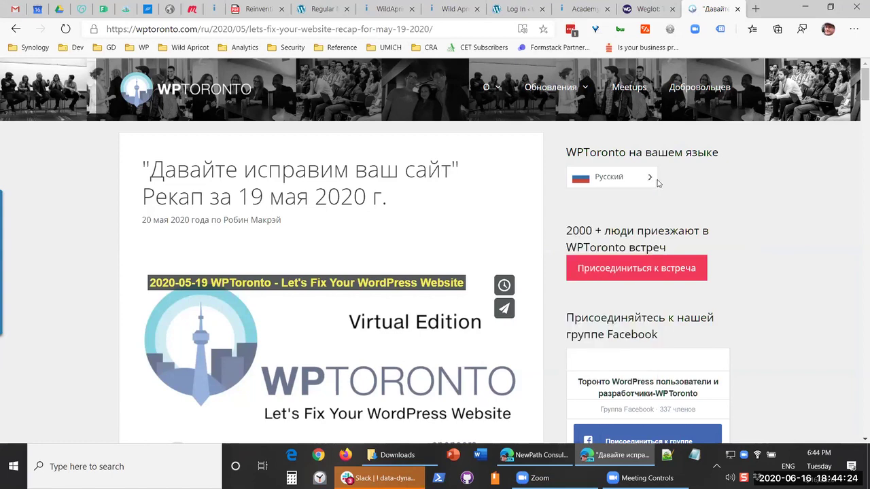
pyautogui.click(647, 10)
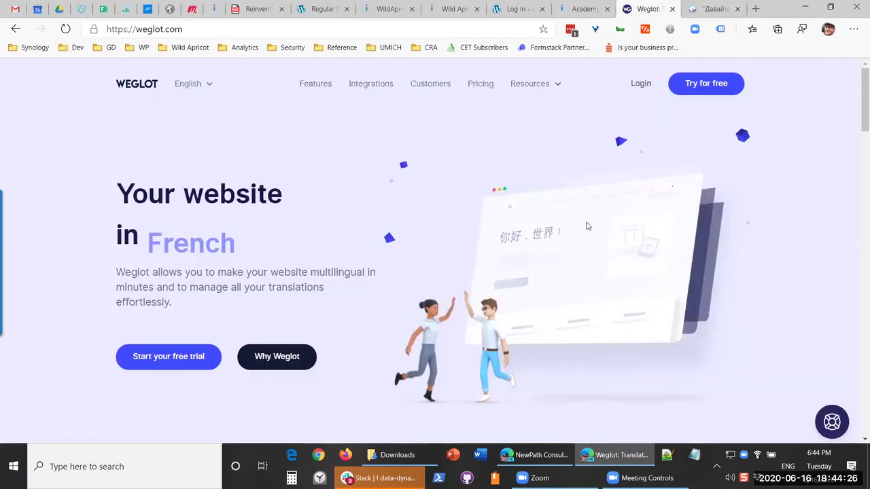
pyautogui.click(644, 89)
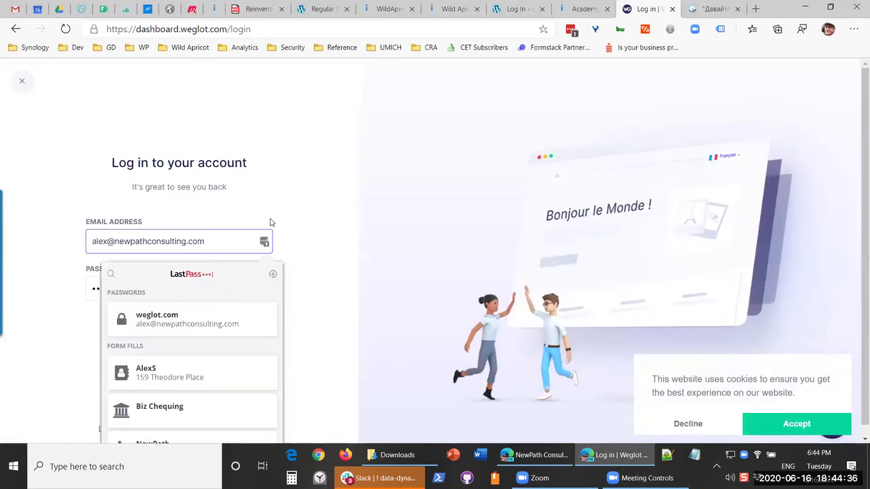
# Log in to Weglot, stay on the WordPress Toronto project, and view all its translation languages.
pyautogui.click(181, 324)
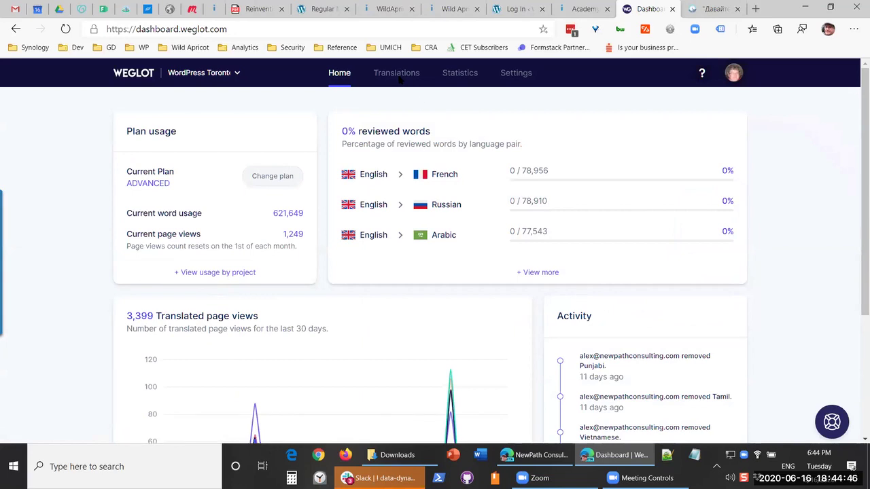
pyautogui.click(227, 78)
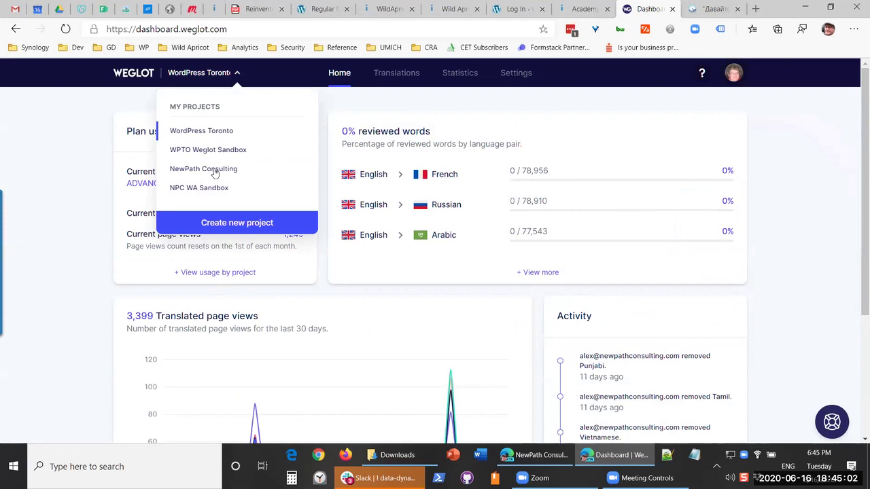
pyautogui.click(201, 131)
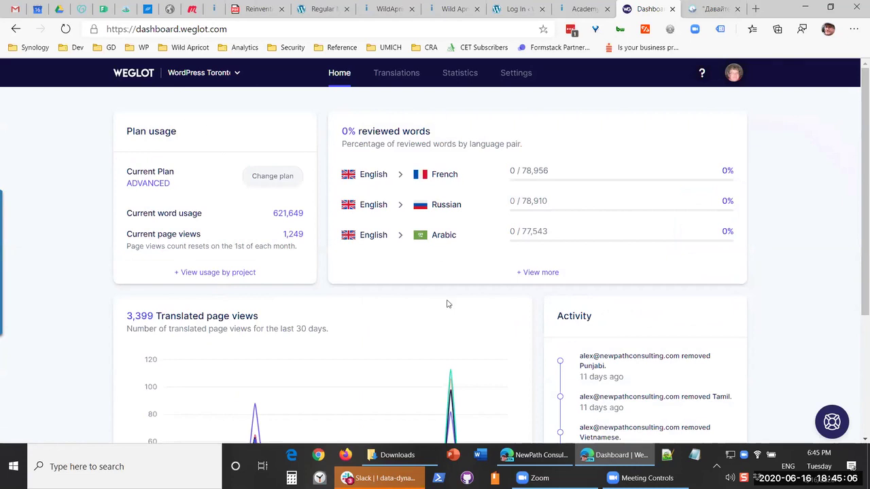
pyautogui.click(534, 273)
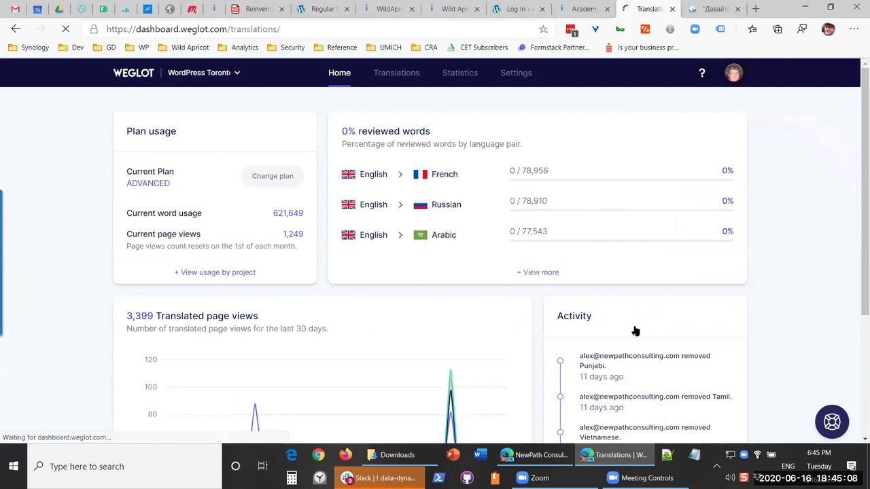
# Add Czech as a WordPress Toronto translation language and switch back to the WPToronto post.
pyautogui.scroll(-2, 430, 293)
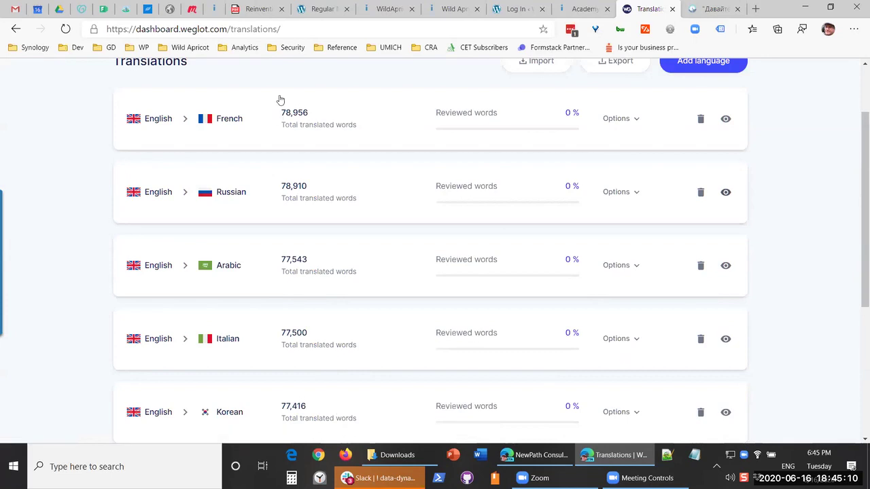
pyautogui.scroll(-2, 318, 386)
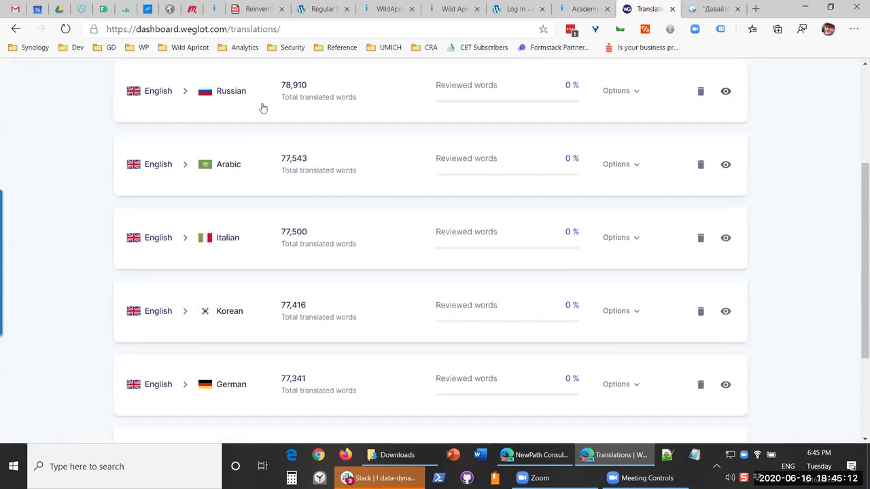
pyautogui.scroll(3, 563, 318)
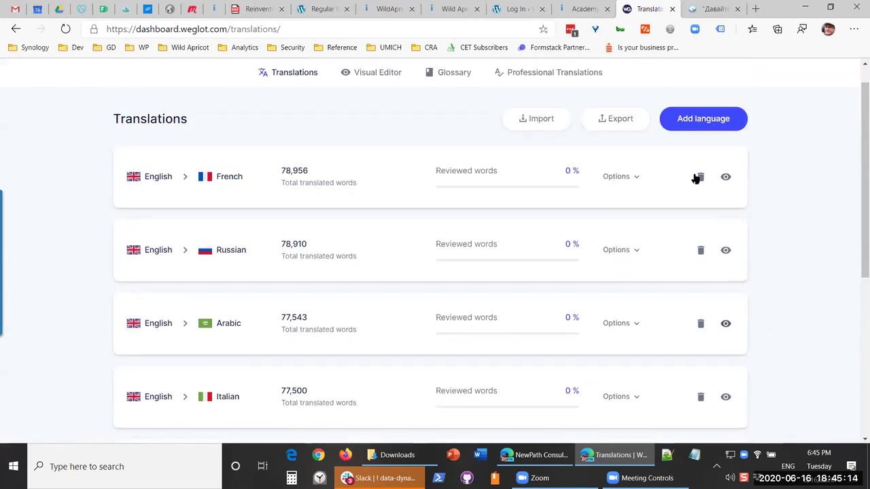
pyautogui.click(718, 120)
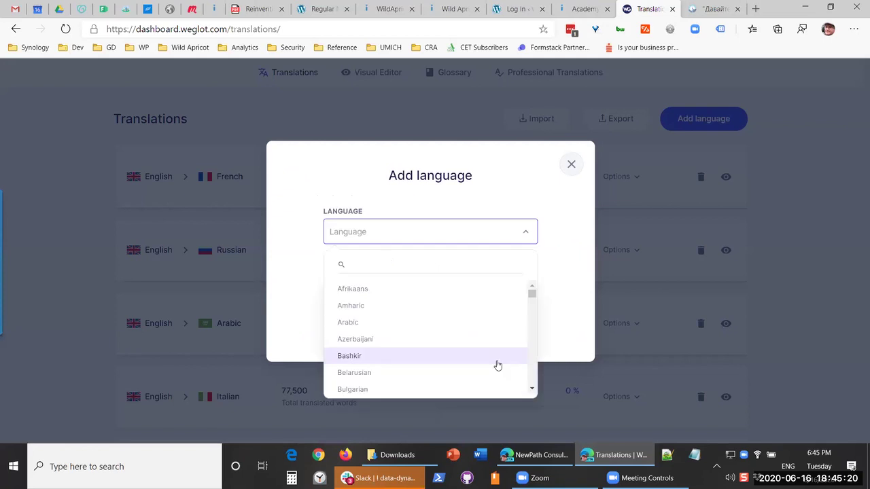
pyautogui.scroll(-2, 439, 345)
pyautogui.scroll(-1, 438, 345)
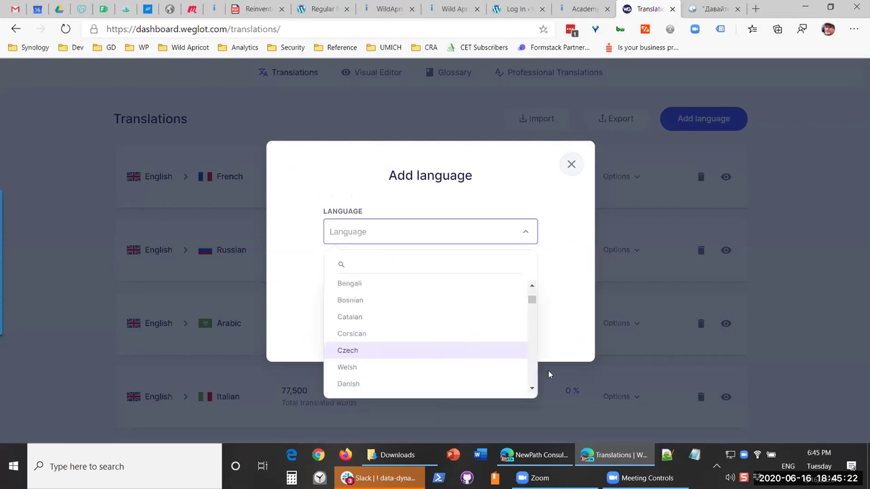
pyautogui.click(435, 350)
pyautogui.click(441, 333)
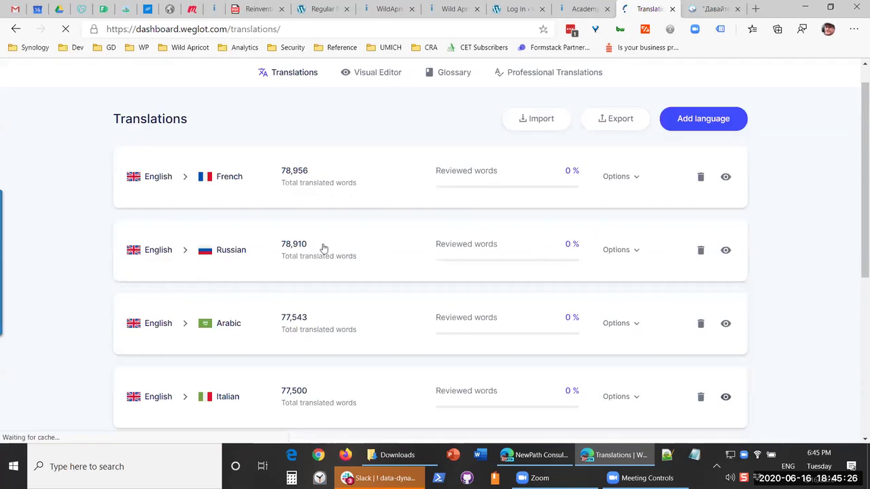
pyautogui.scroll(-4, 257, 374)
pyautogui.scroll(-1, 780, 74)
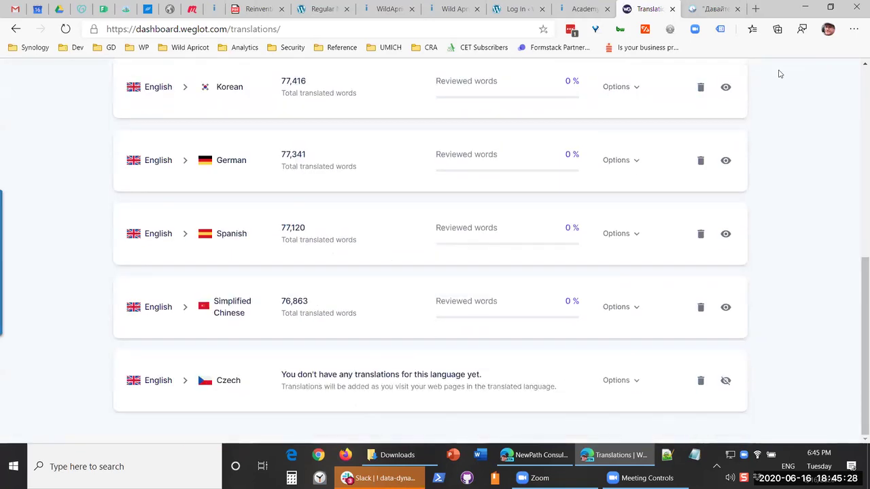
pyautogui.hotkey('ctrl', 'Tab')
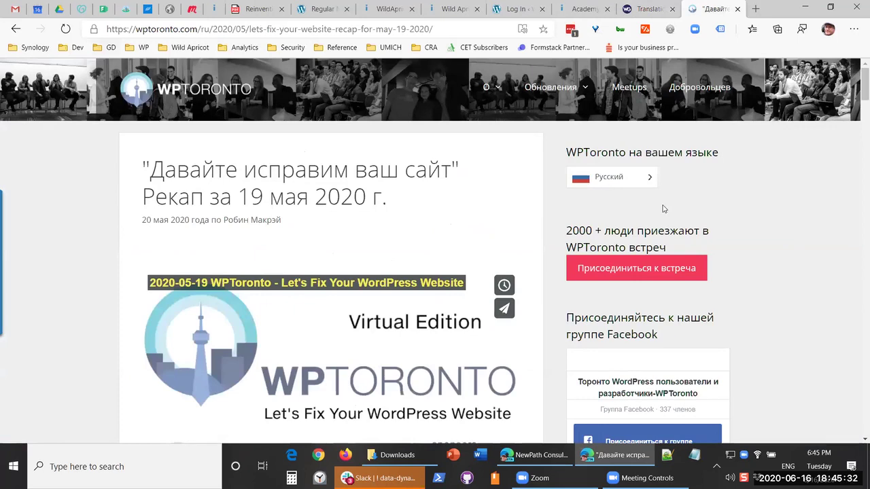
# Check the WPToronto language switcher on the Russian post and on the home page.
pyautogui.click(636, 180)
pyautogui.scroll(-1, 636, 180)
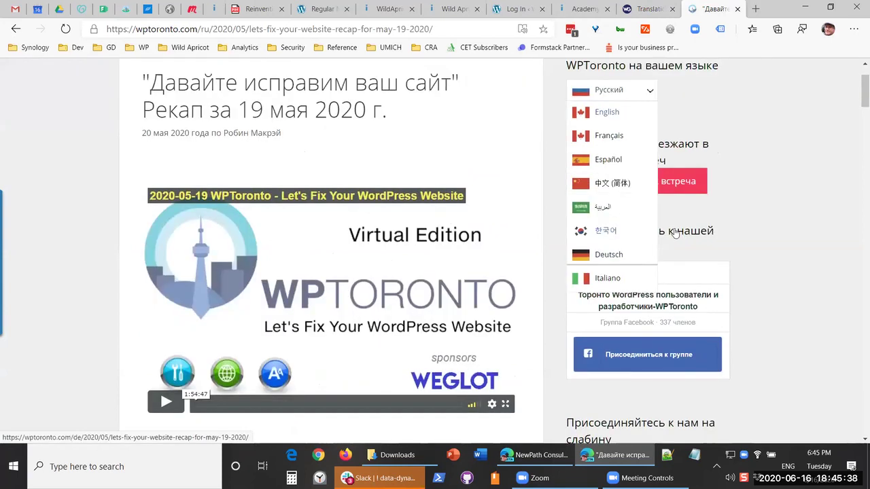
pyautogui.scroll(1, 176, 88)
pyautogui.click(175, 88)
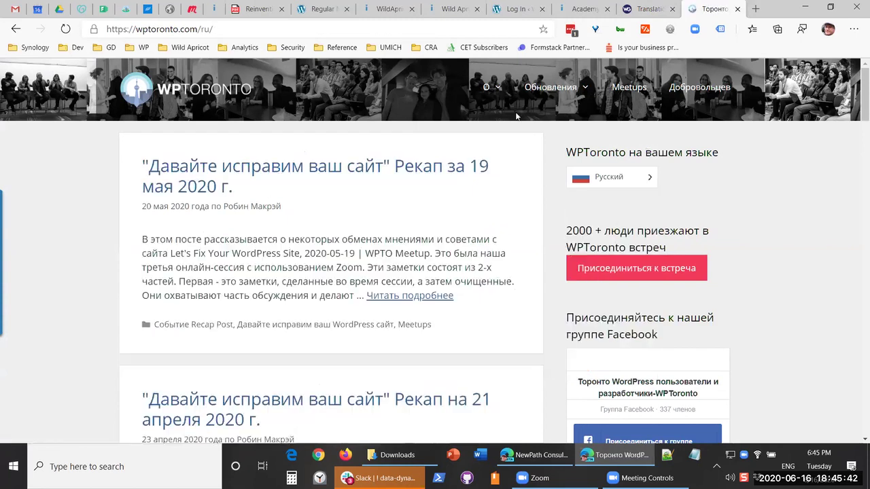
pyautogui.click(619, 177)
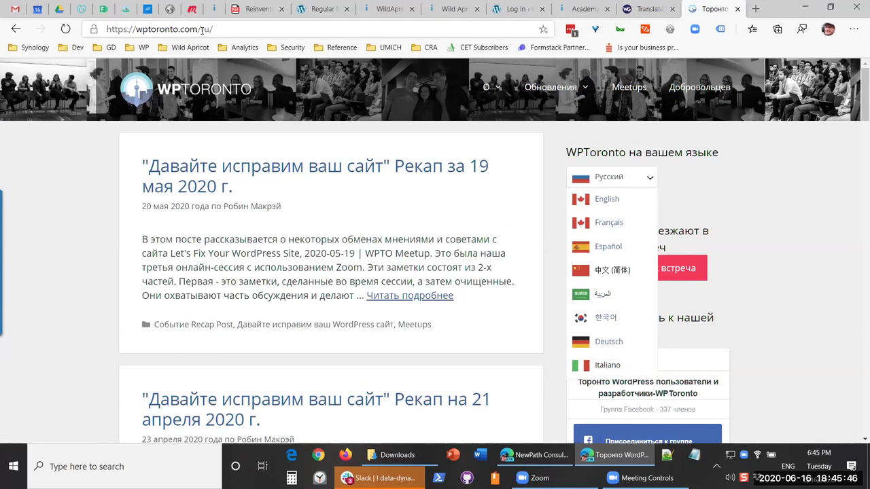
# Remove /ru/ from the address to load the English home page, then go to /wp-admin.
pyautogui.click(267, 29)
pyautogui.press('BackSpace')
pyautogui.press('BackSpace')
pyautogui.press('BackSpace')
pyautogui.press('BackSpace')
pyautogui.press('Return')
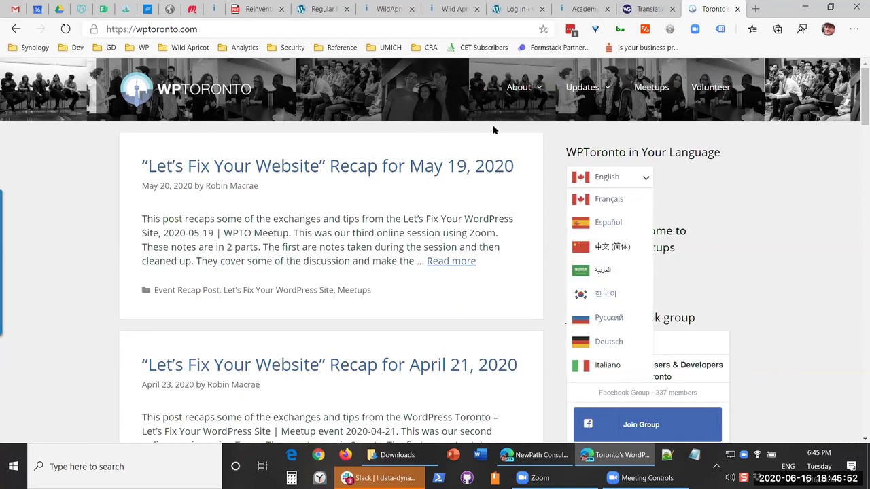
pyautogui.click(243, 32)
pyautogui.write('/wp-admin')
pyautogui.press('Return')
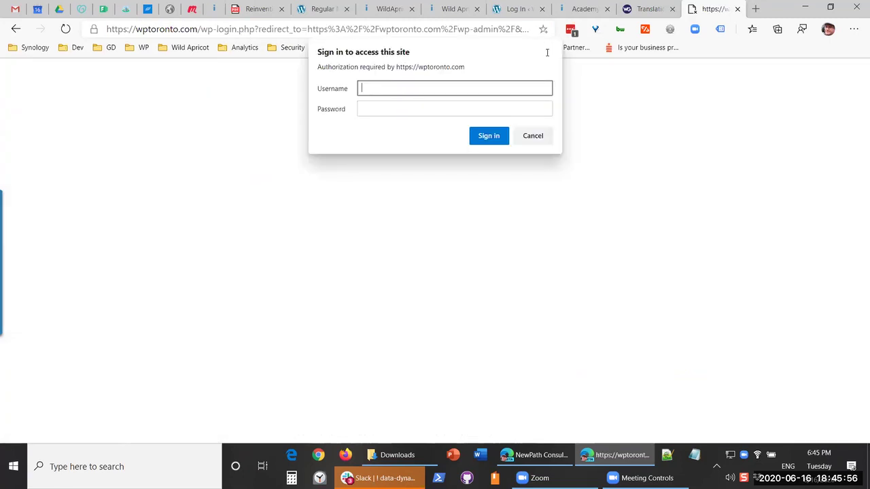
# Enter the site access username in the browser prompt, then log in to WPToronto's WordPress admin.
pyautogui.write('human')
pyautogui.press('Return')
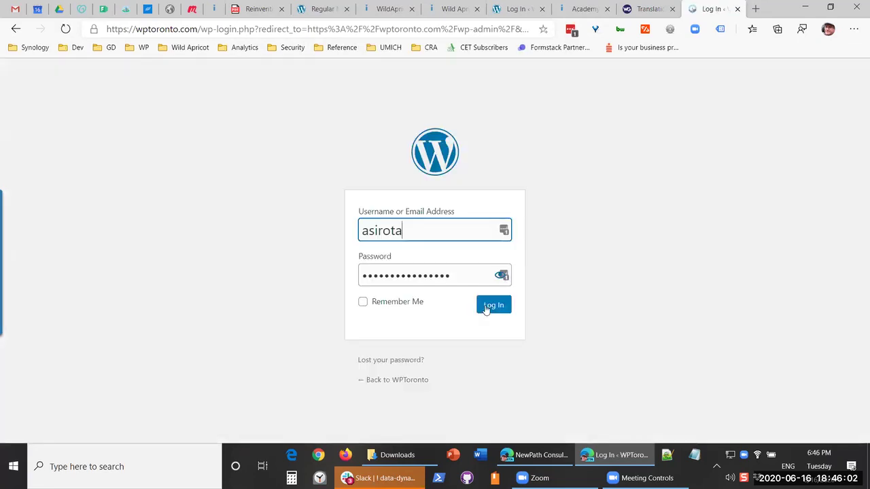
pyautogui.click(487, 309)
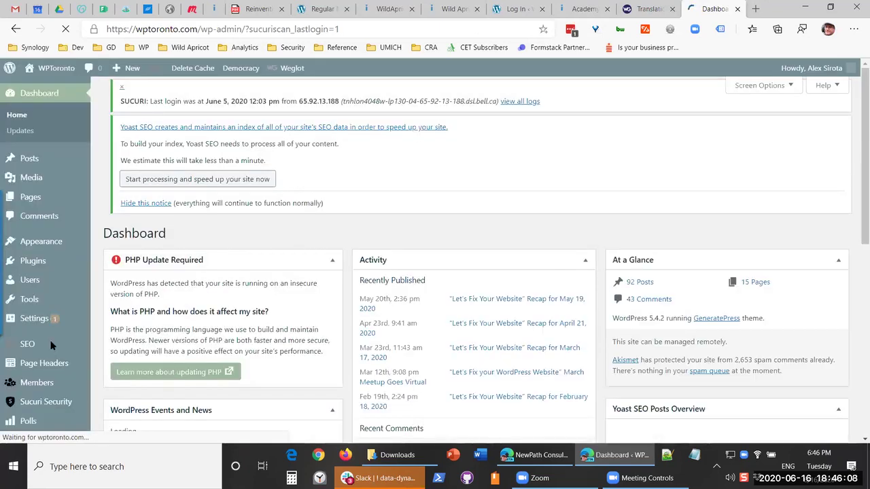
pyautogui.scroll(-2, 30, 407)
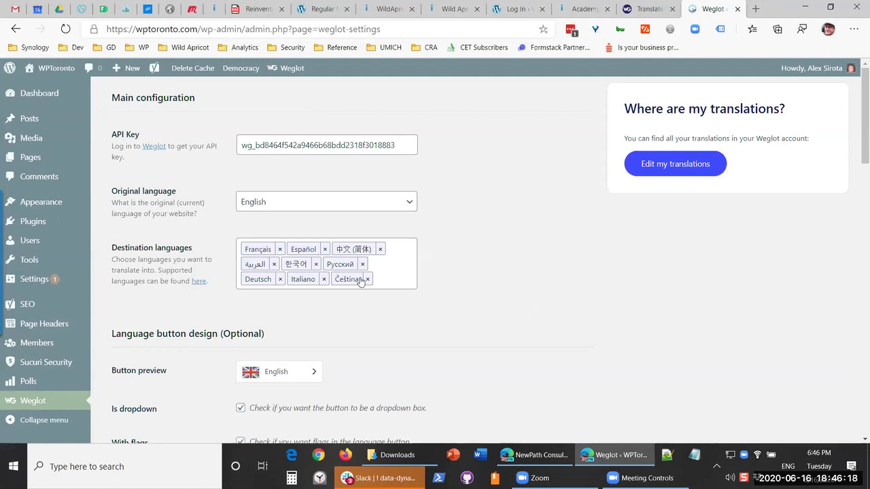
# Confirm Čeština is listed in the Weglot button preview, glance at Translations, and visit the live site.
pyautogui.click(315, 376)
pyautogui.scroll(-2, 340, 346)
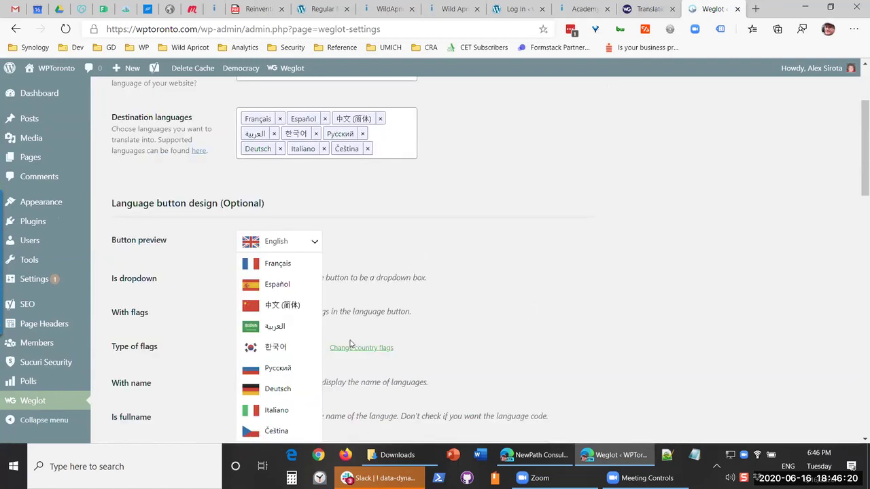
pyautogui.scroll(-2, 264, 306)
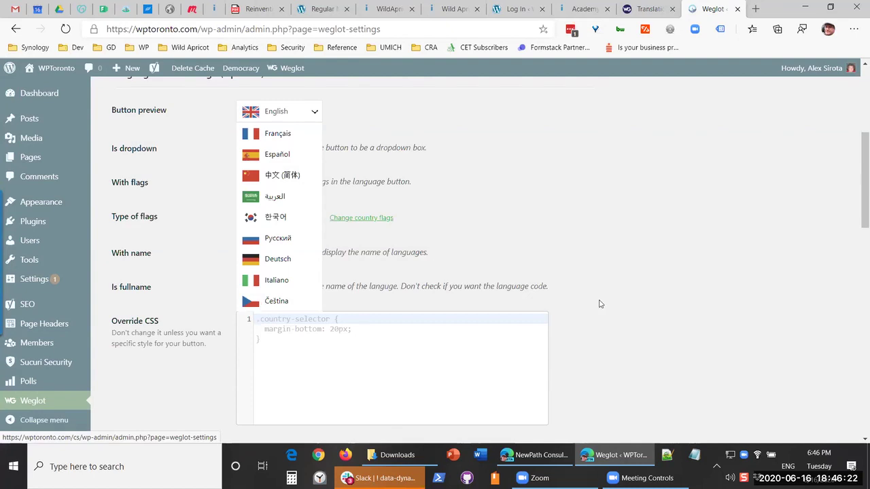
pyautogui.scroll(3, 650, 283)
pyautogui.scroll(1, 650, 283)
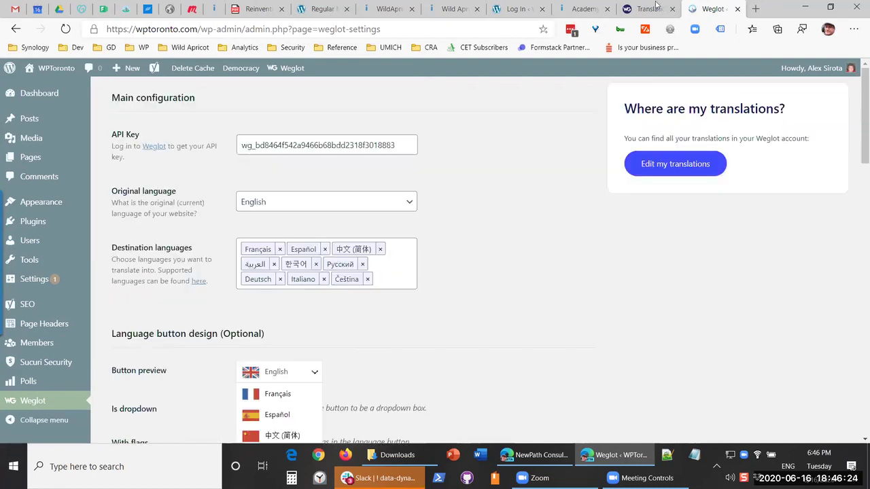
pyautogui.click(656, 7)
pyautogui.click(707, 7)
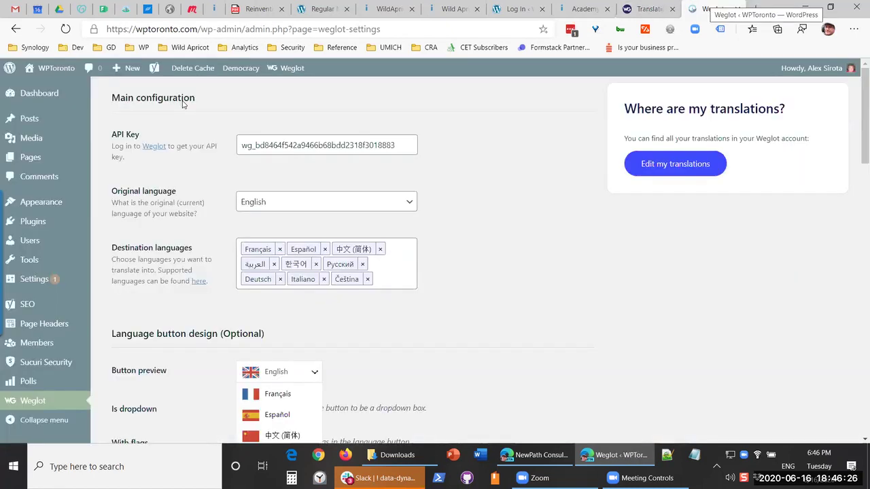
pyautogui.click(42, 70)
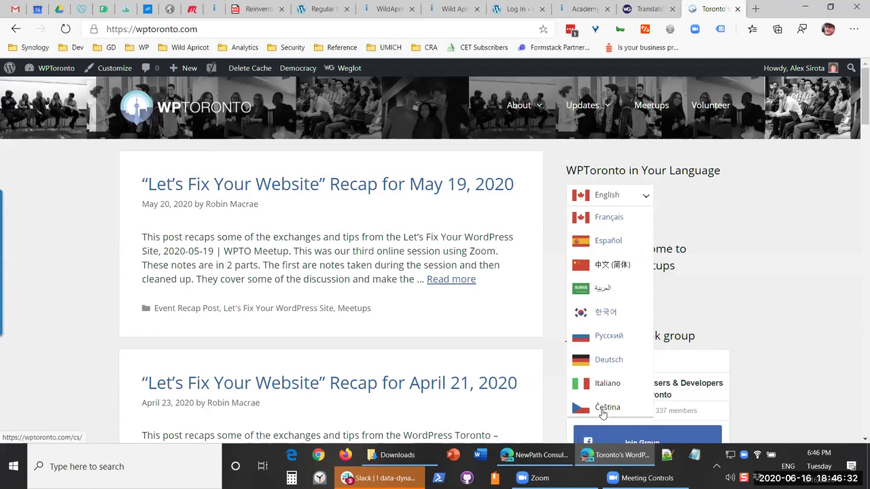
# Switch the WPToronto home page to Čeština, dismiss Edge's translate offer, and return to Weglot Translations.
pyautogui.click(602, 410)
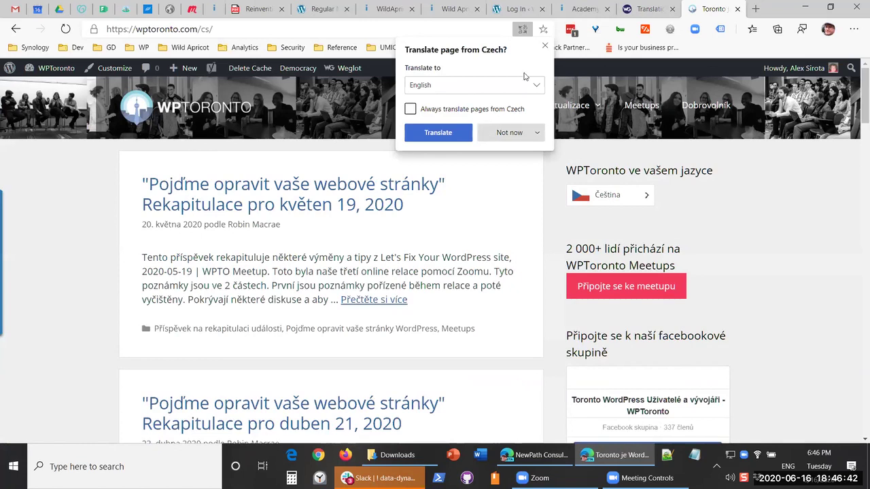
pyautogui.click(544, 46)
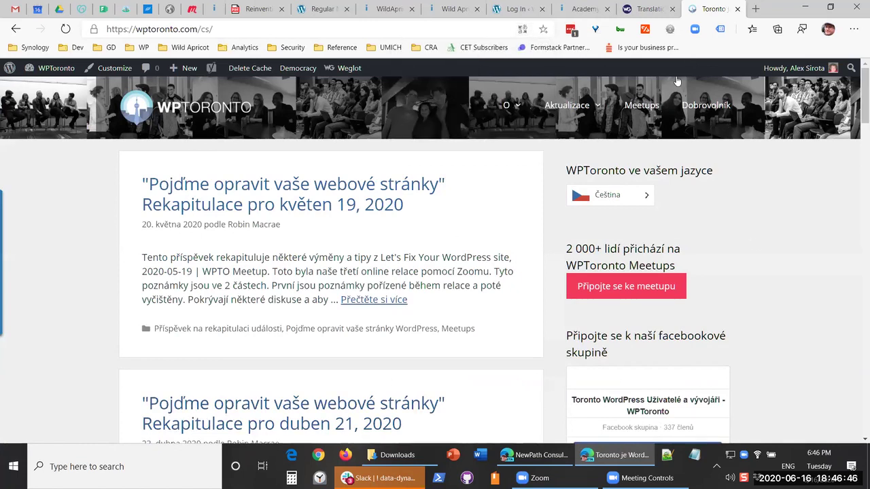
pyautogui.click(642, 8)
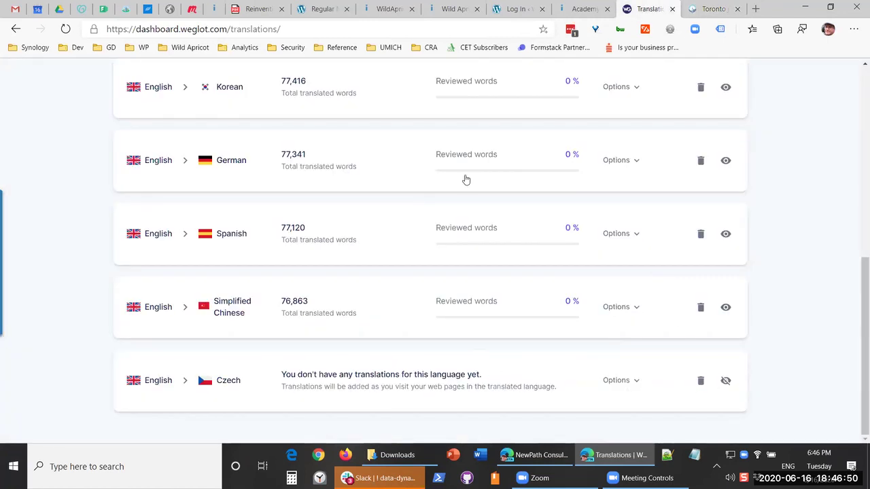
# Delete the empty English-to-Czech translations and open the English→French strings list.
pyautogui.click(701, 381)
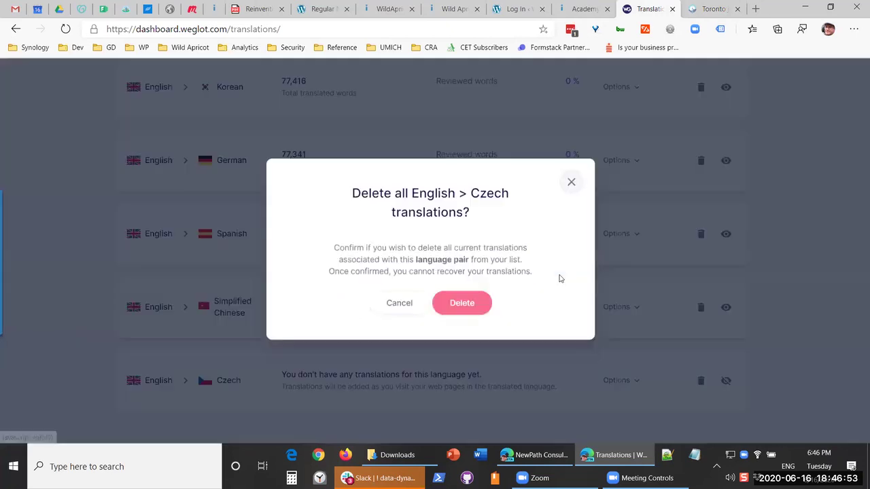
pyautogui.click(462, 305)
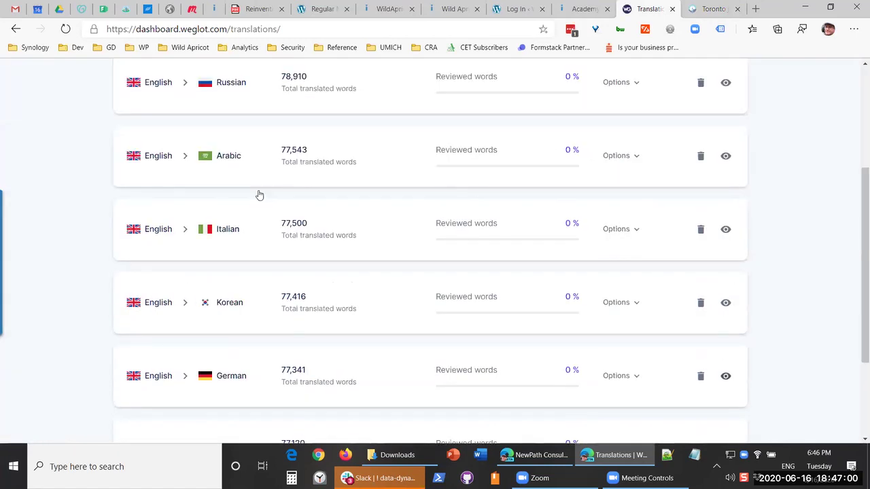
pyautogui.click(324, 203)
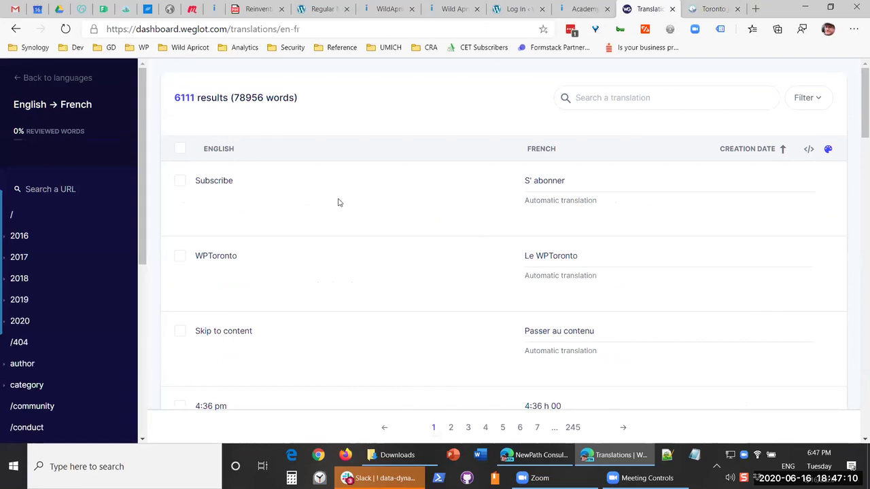
pyautogui.scroll(-1, 475, 194)
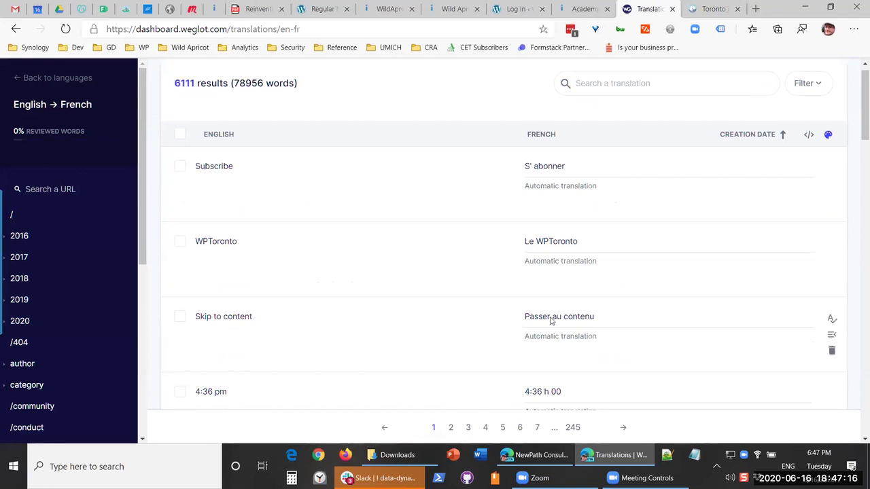
pyautogui.scroll(-2, 578, 340)
pyautogui.scroll(-2, 604, 353)
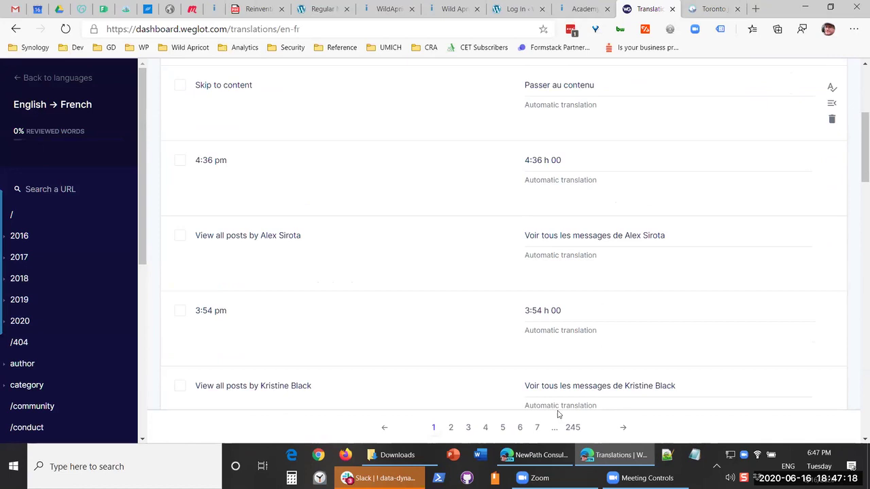
pyautogui.scroll(-2, 566, 292)
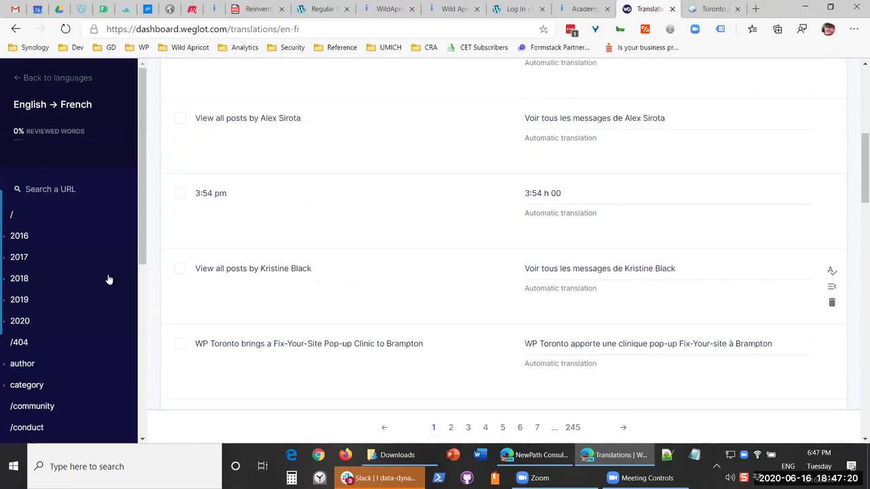
pyautogui.scroll(-4, 108, 277)
pyautogui.scroll(-1, 107, 278)
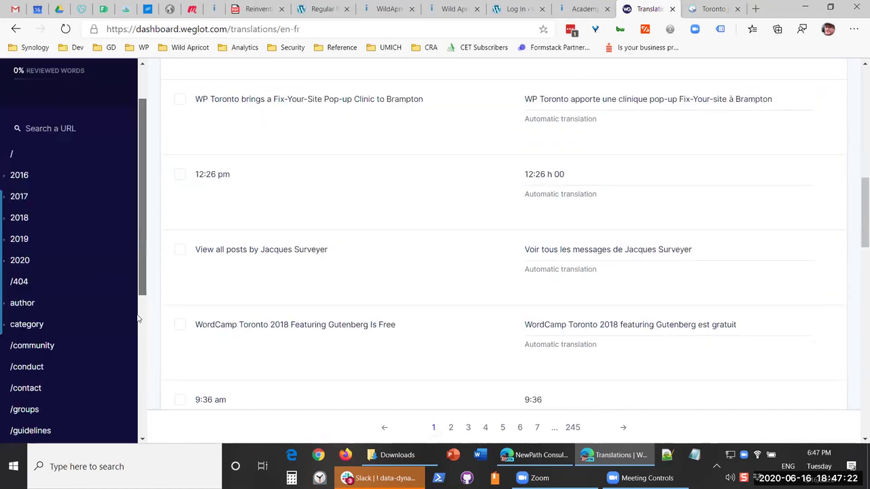
pyautogui.scroll(-3, 51, 253)
# Filter the French strings to /guidelines, then to /2020/02/january-21-2020-recap, and go back.
pyautogui.click(31, 246)
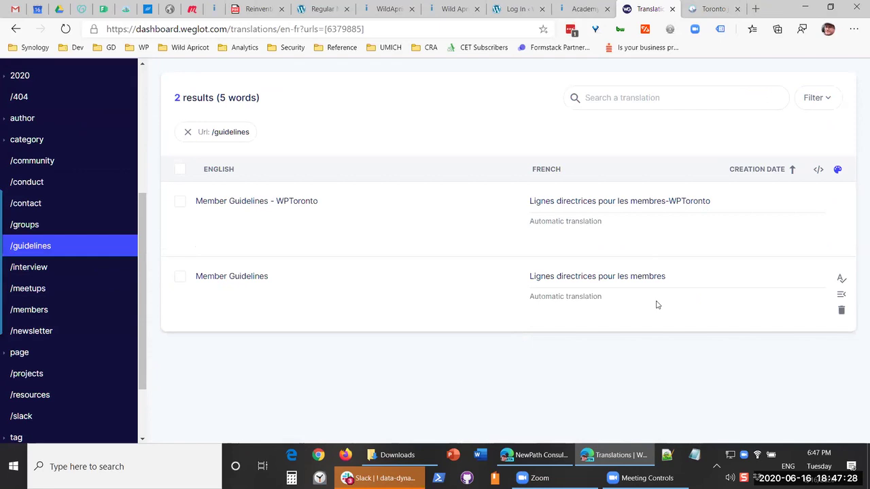
pyautogui.scroll(-2, 87, 393)
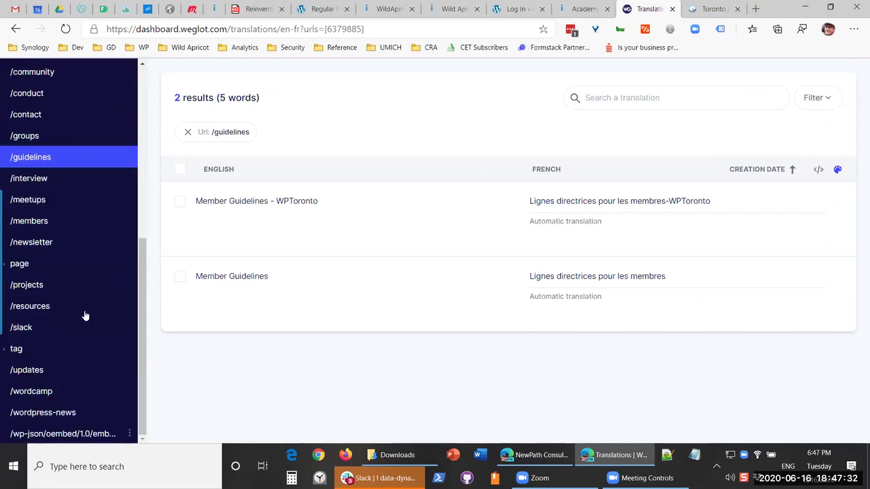
pyautogui.scroll(5, 34, 266)
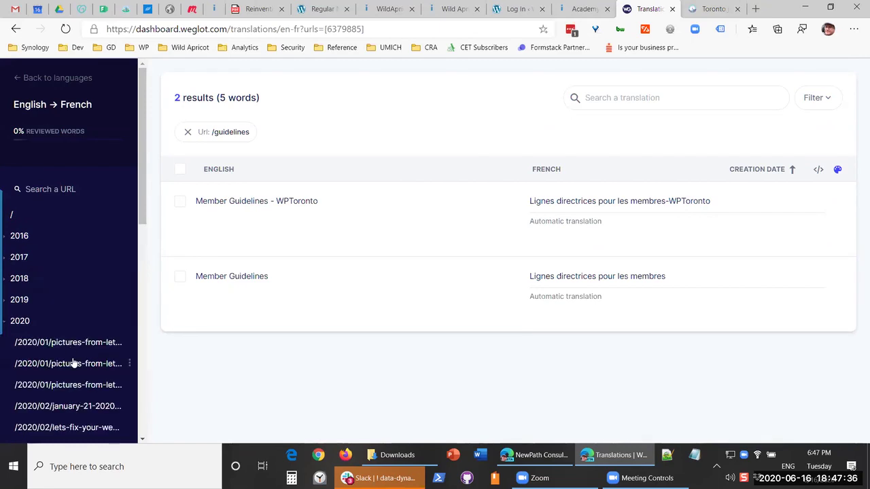
pyautogui.click(79, 406)
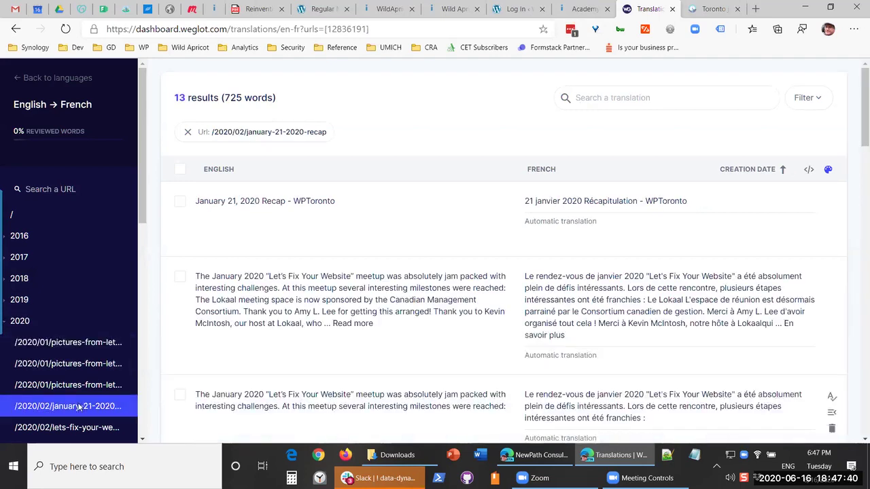
pyautogui.scroll(-2, 611, 244)
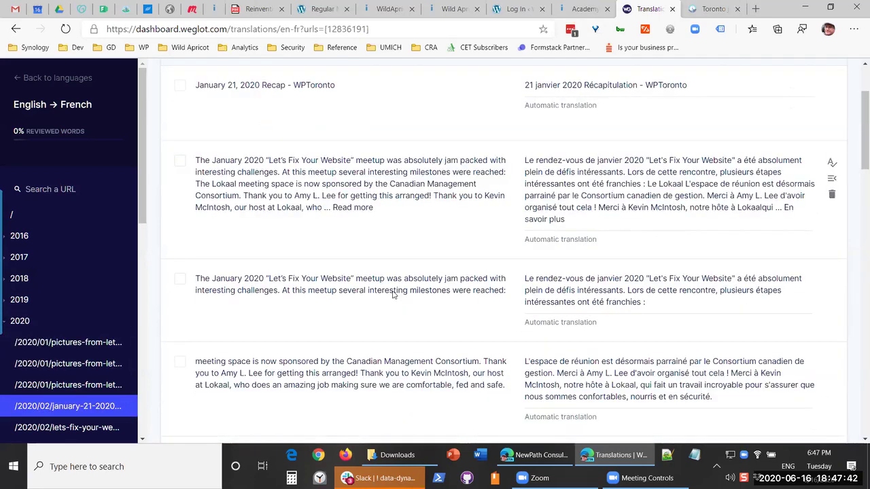
pyautogui.scroll(-4, 642, 343)
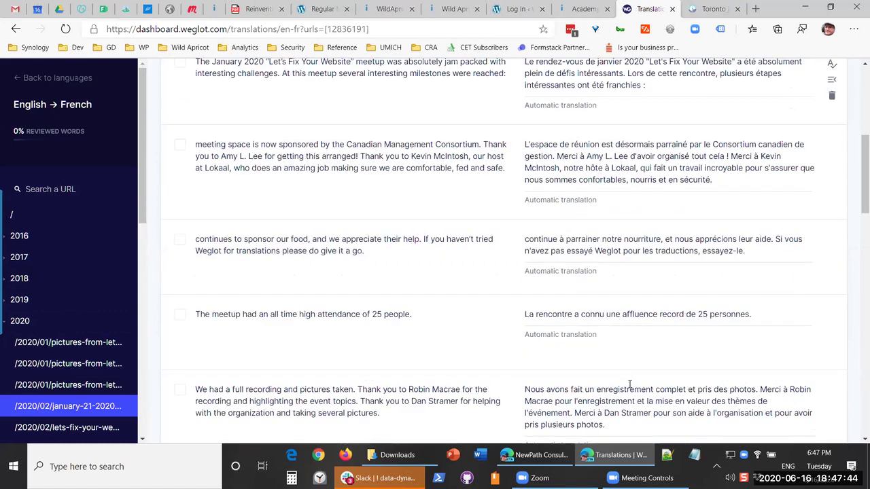
pyautogui.scroll(-4, 611, 189)
pyautogui.scroll(-3, 626, 318)
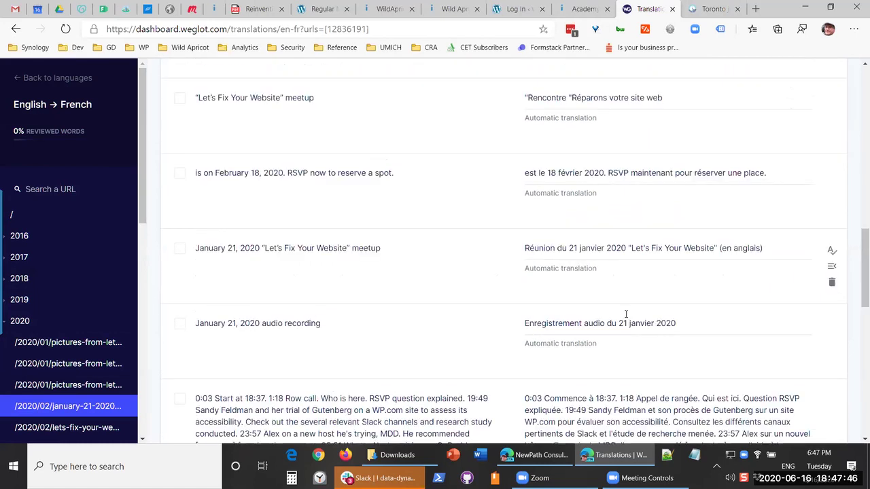
pyautogui.scroll(10, 625, 314)
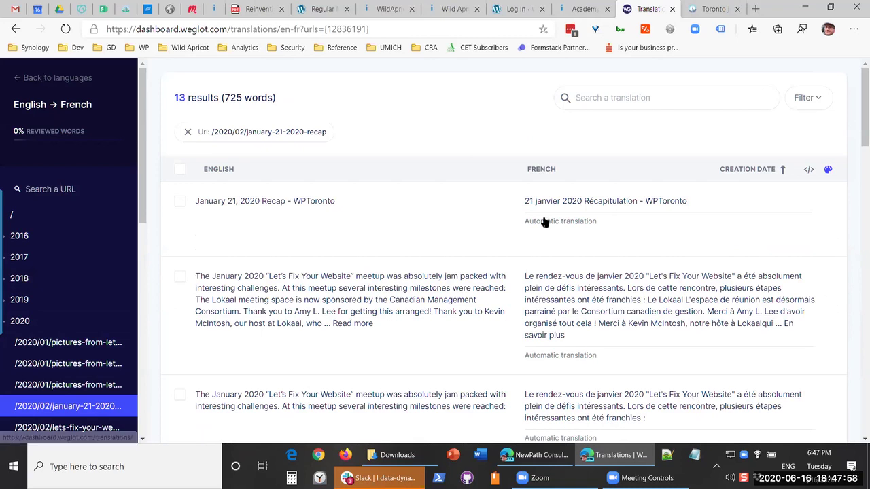
pyautogui.hotkey('alt', 'Left')
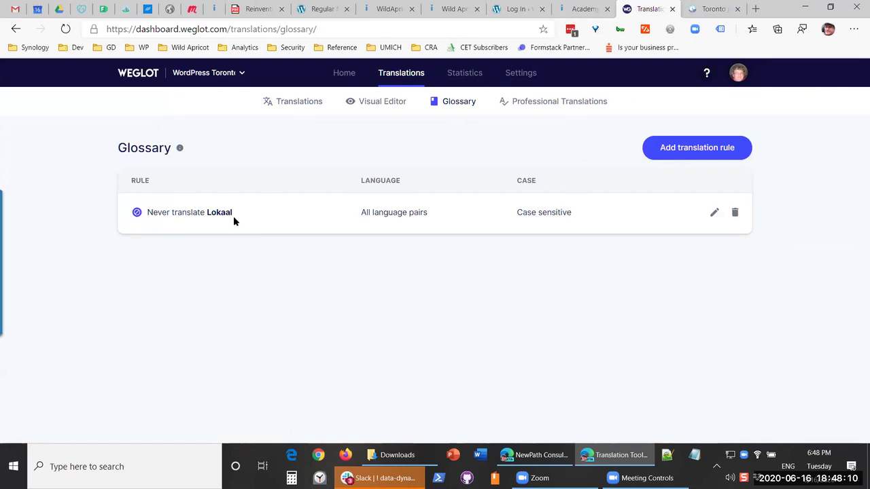
# Add a glossary rule to never translate WPToronto in any language pair.
pyautogui.click(689, 157)
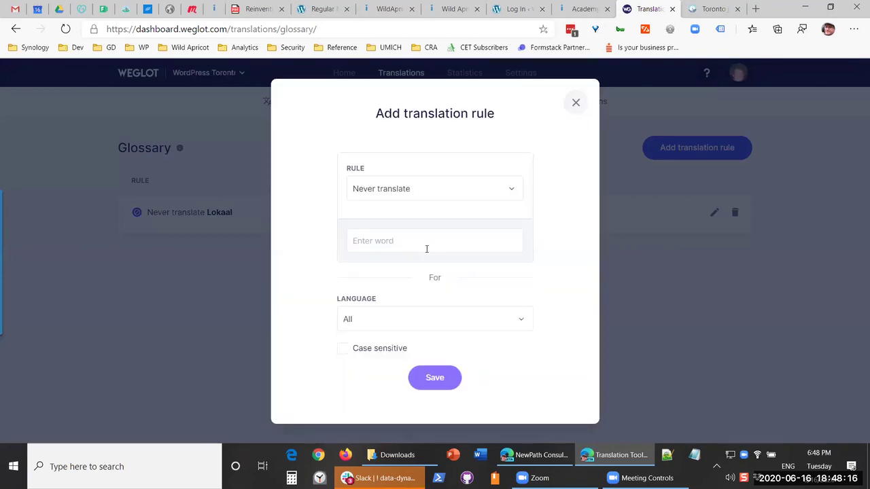
pyautogui.click(427, 249)
pyautogui.write('WPToronto')
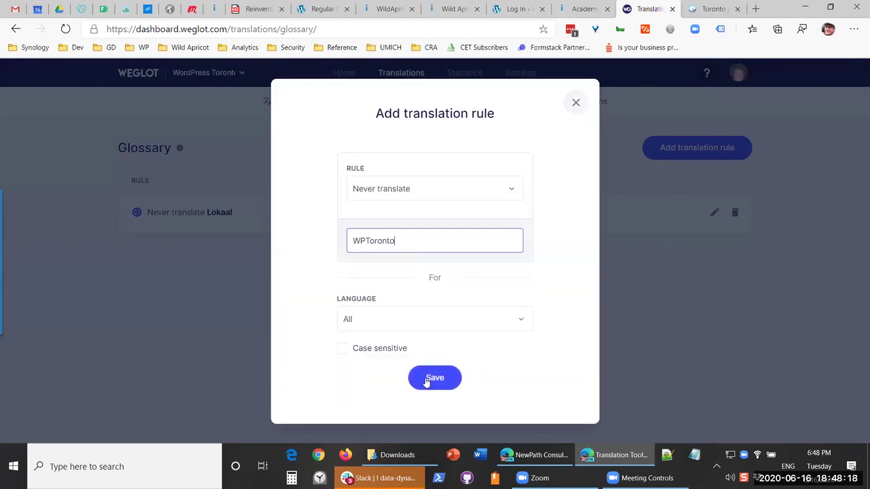
pyautogui.click(426, 379)
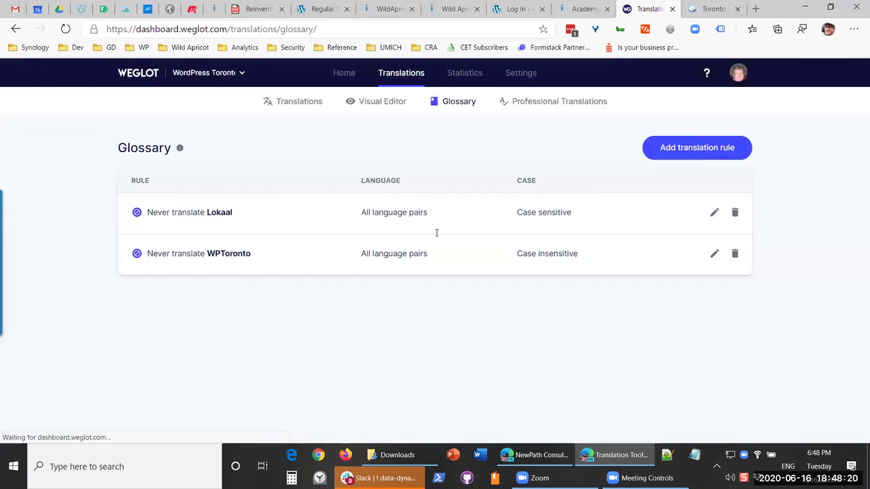
# Add a second never-translate glossary rule for WordPress.
pyautogui.press('Return')
pyautogui.click(411, 244)
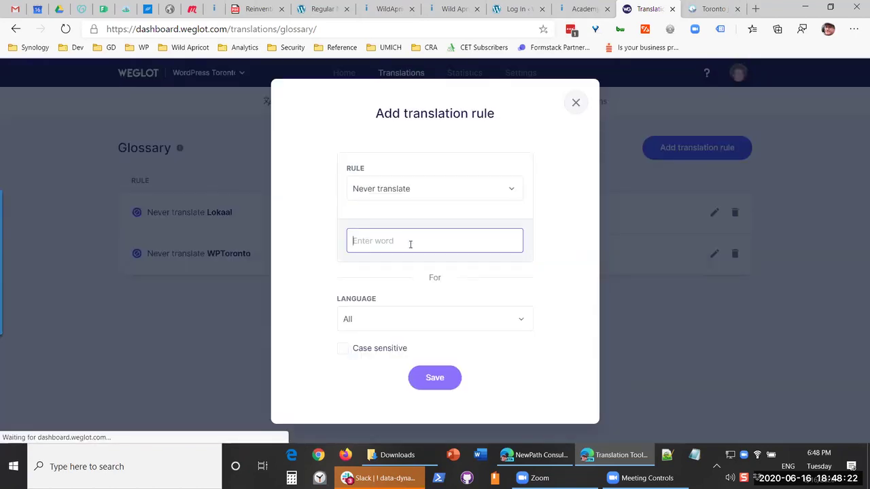
pyautogui.write('WordPre')
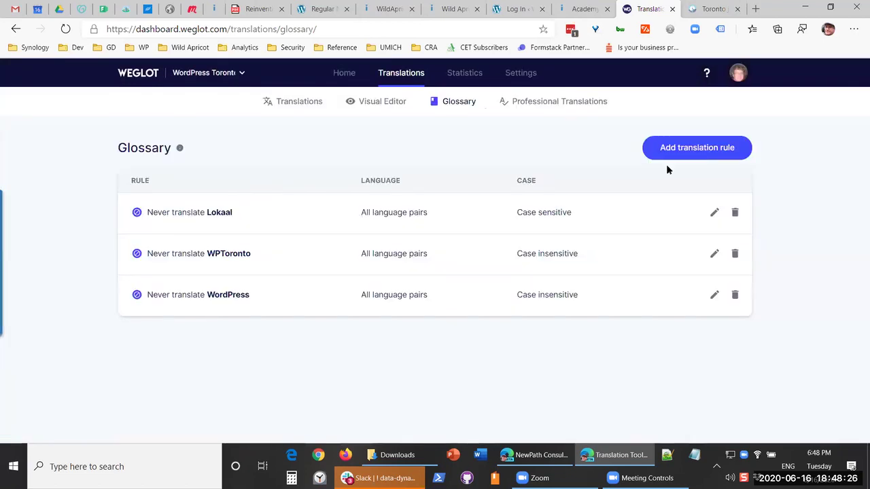
pyautogui.click(707, 151)
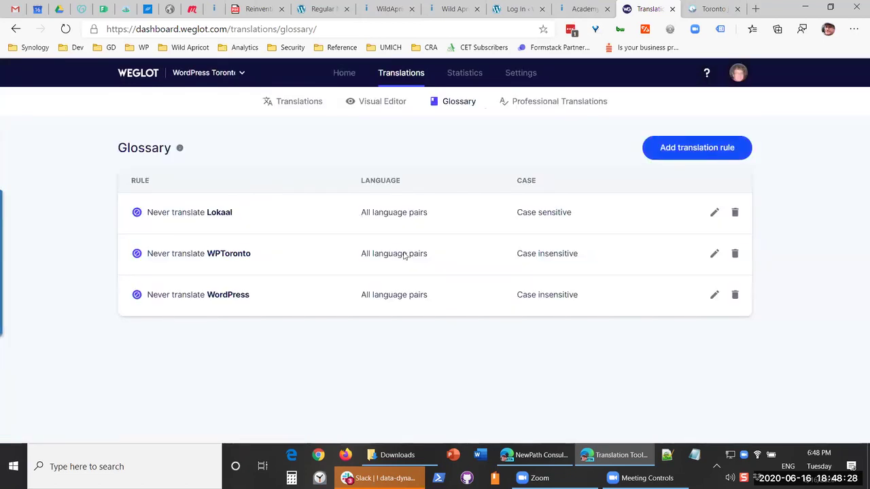
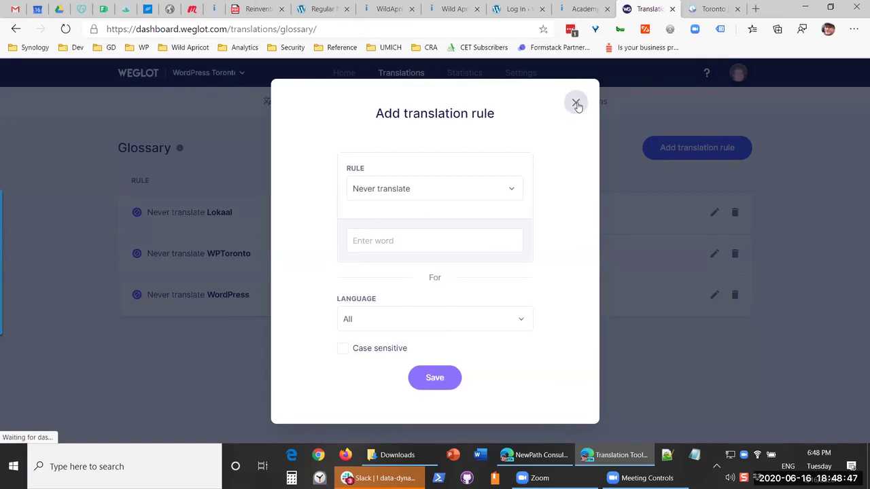
# Close the translation rule form unsaved, leaving three glossary rules, and return to the Home dashboard.
pyautogui.click(576, 105)
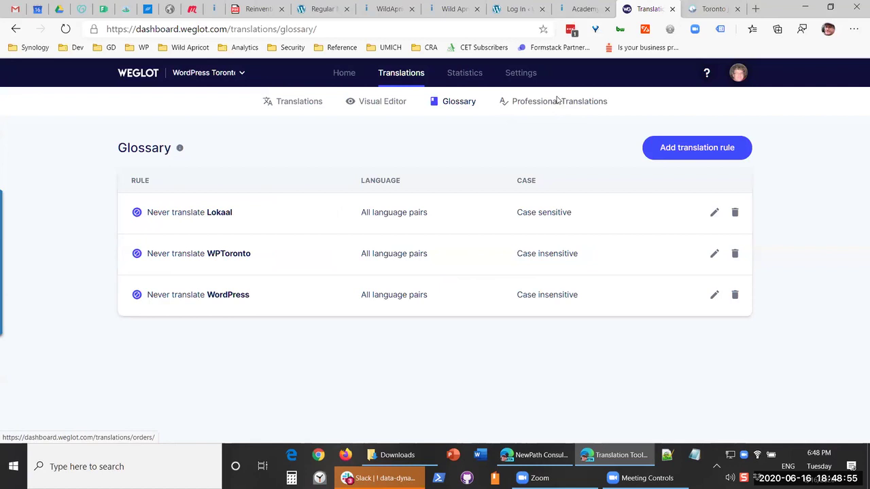
pyautogui.click(695, 29)
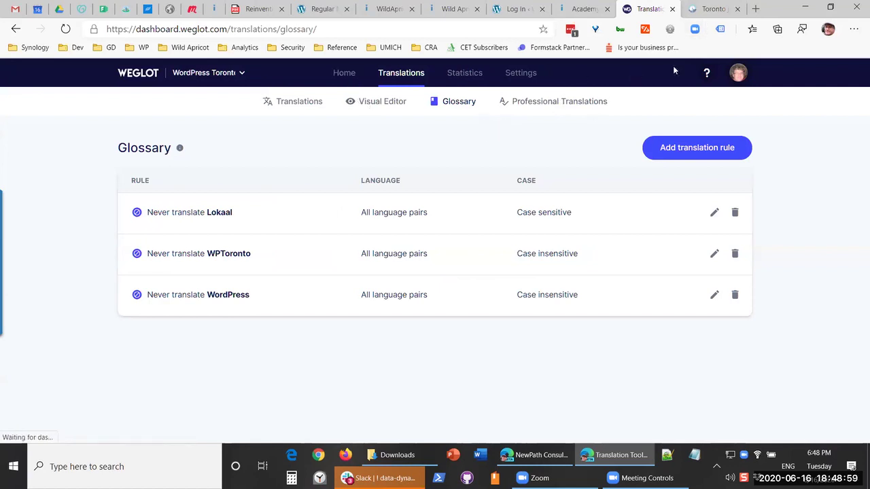
pyautogui.click(708, 74)
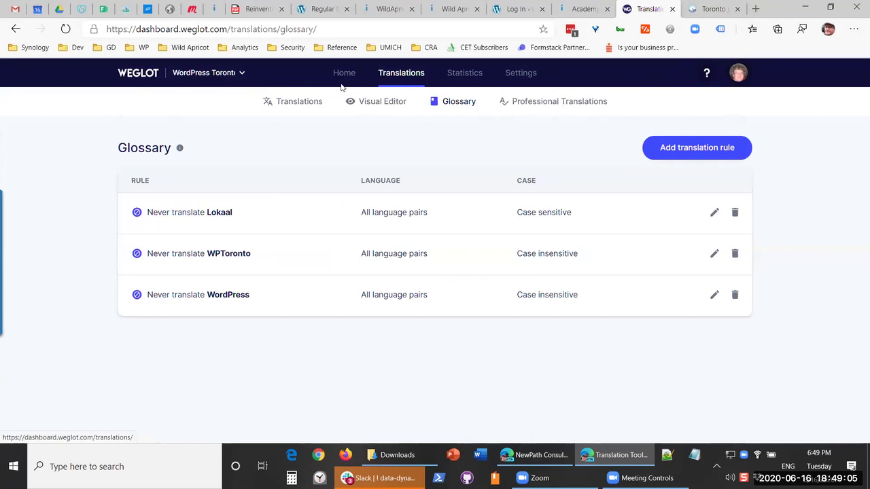
pyautogui.click(139, 76)
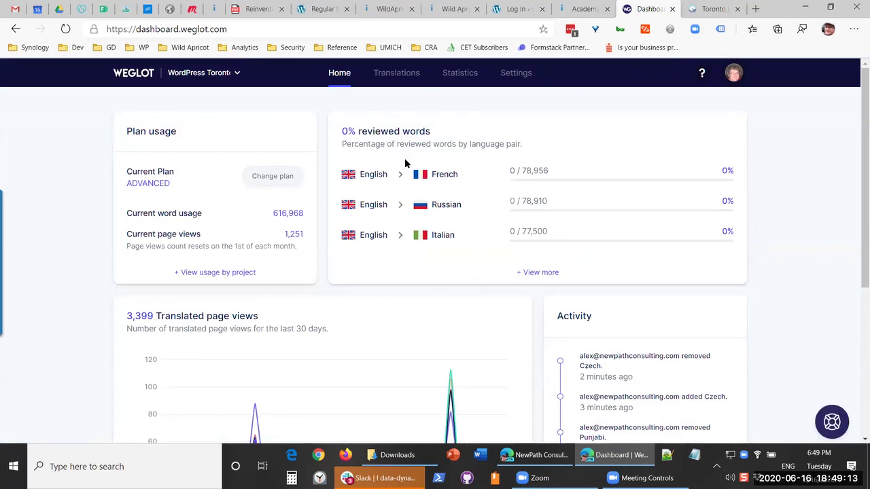
# Load the public weglot.com homepage from the address bar.
pyautogui.click(166, 31)
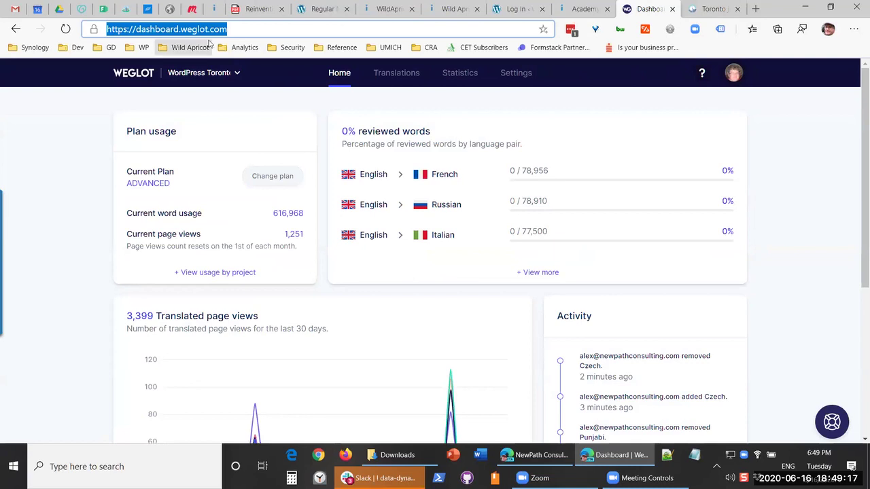
pyautogui.write('pr')
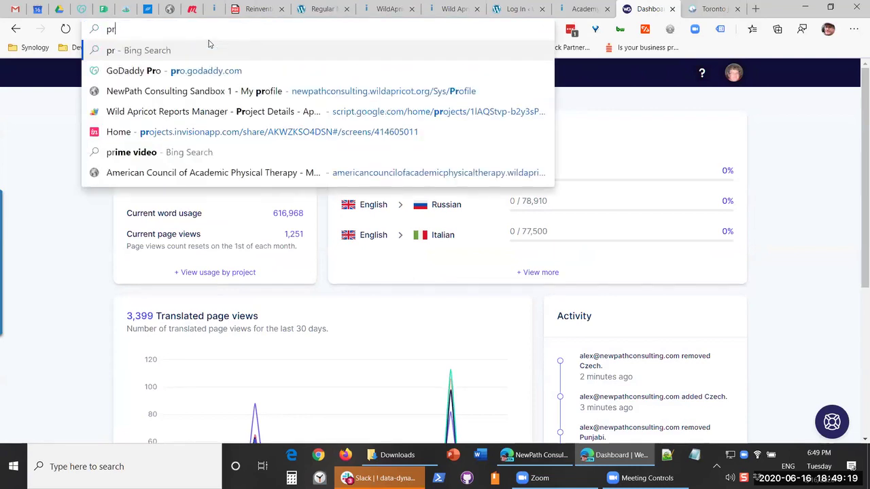
pyautogui.press('Escape')
pyautogui.press('Return')
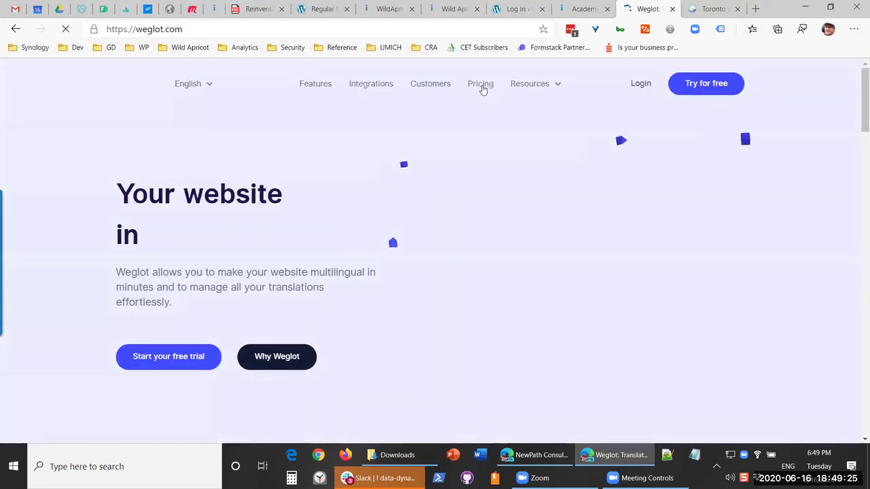
# Review the yearly plan cards on the pricing page, from Starter €99 to Enterprise €4,990.
pyautogui.click(601, 242)
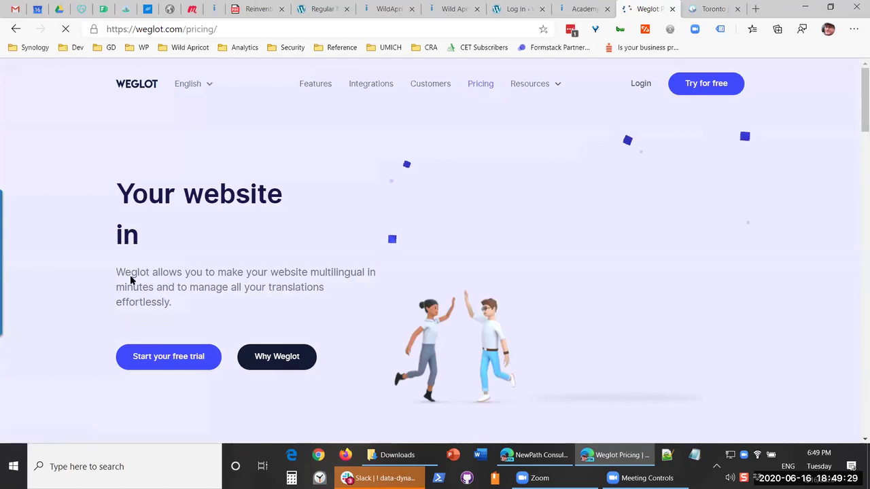
pyautogui.scroll(-4, 161, 206)
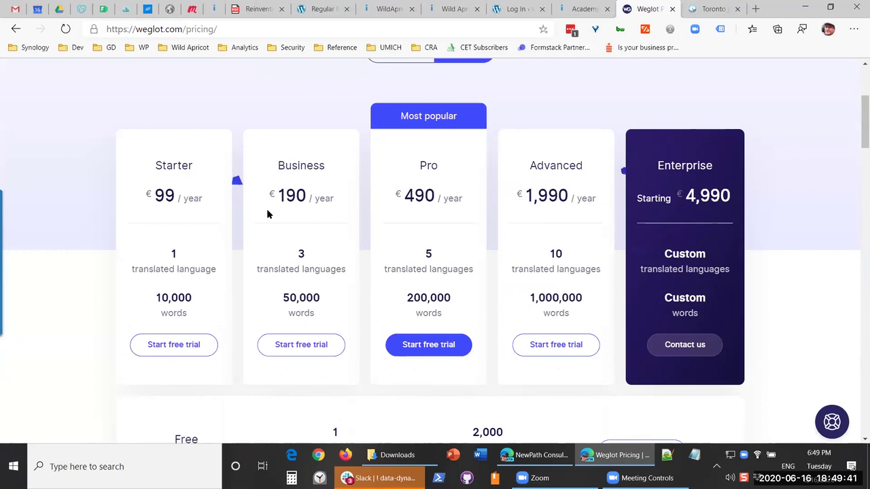
pyautogui.click(299, 345)
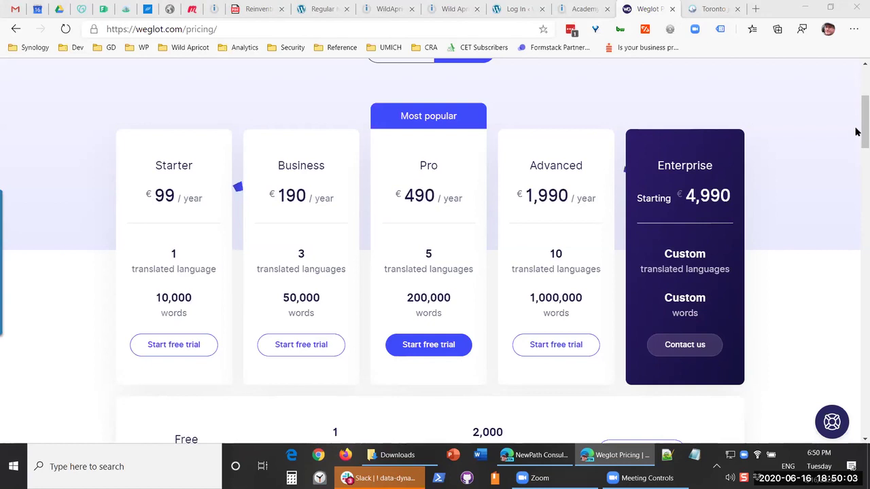
pyautogui.scroll(3, 857, 79)
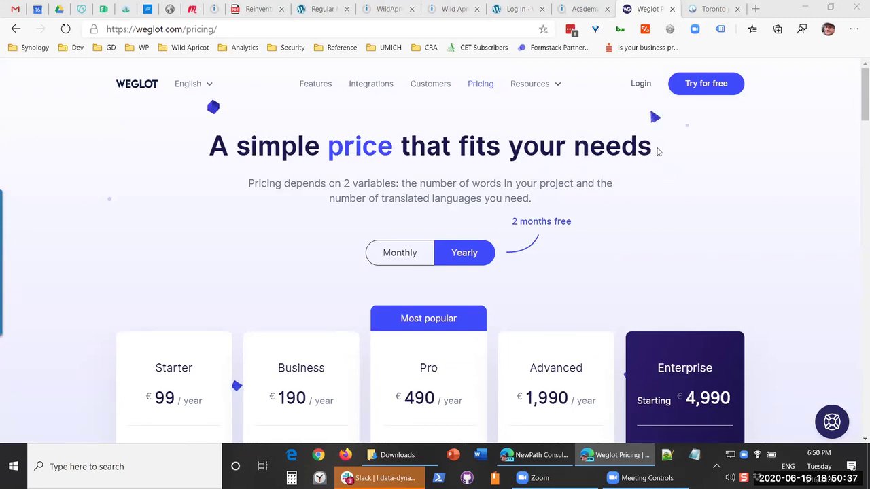
# On the WPToronto site, switch the sidebar language switcher from Czech to English.
pyautogui.hotkey('ctrl', 'Tab')
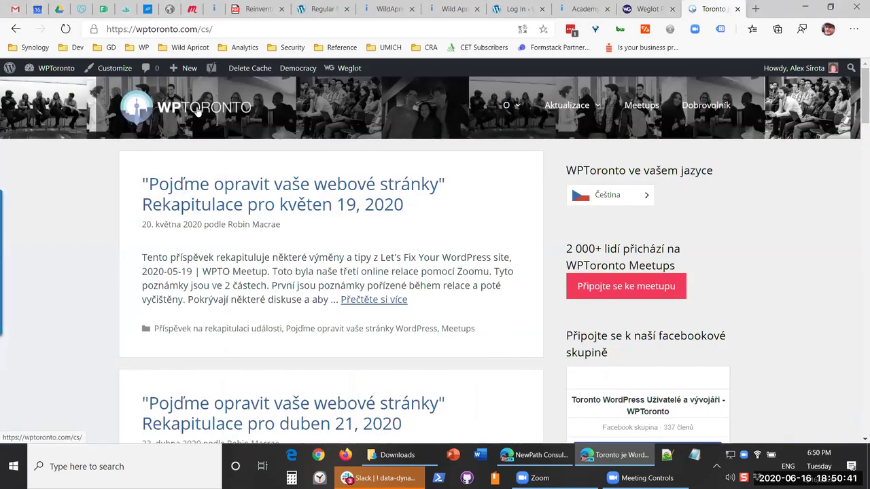
pyautogui.click(621, 199)
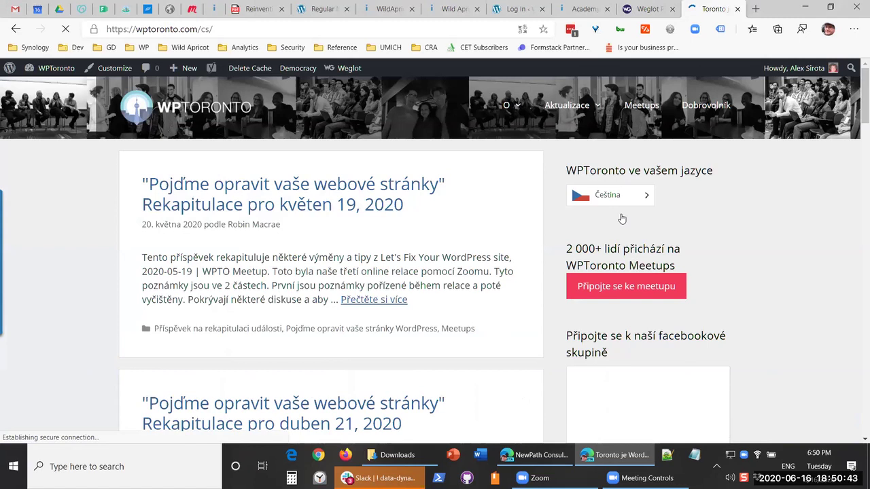
pyautogui.click(620, 217)
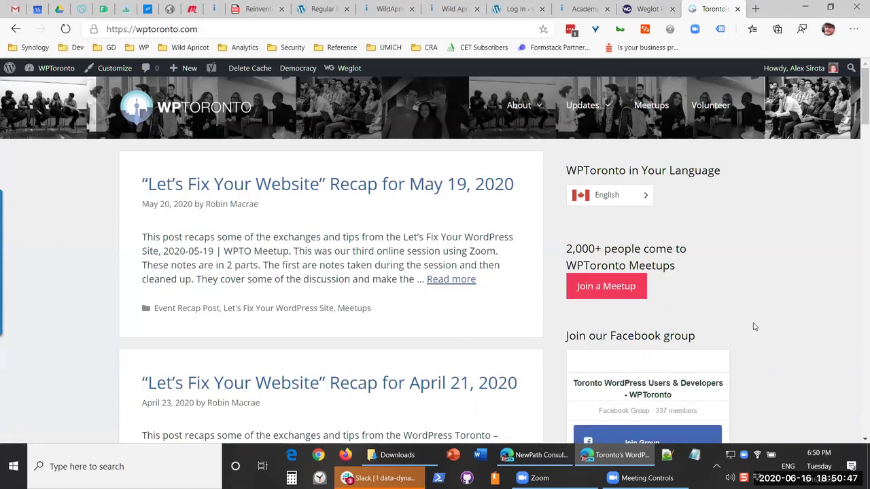
# Expand the switcher's language list showing English, Français, Español, Deutsch, Italiano and more.
pyautogui.scroll(-2, 753, 326)
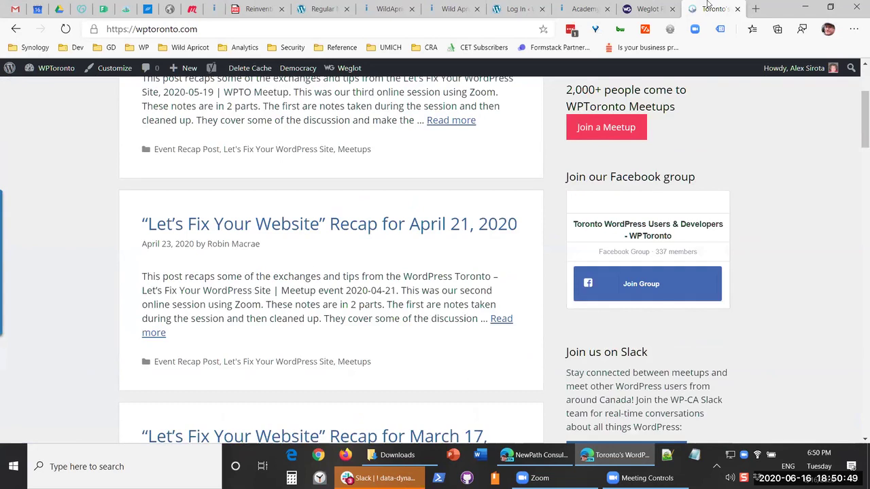
pyautogui.scroll(2, 641, 184)
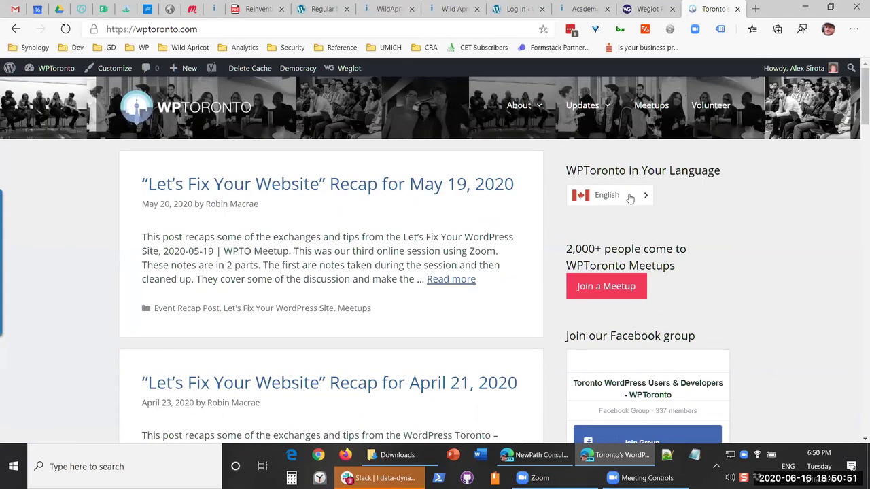
pyautogui.moveTo(625, 248)
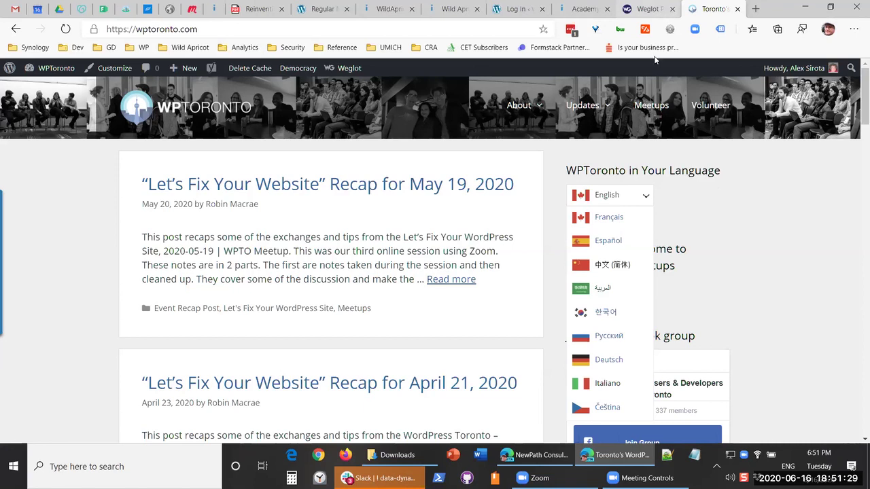
pyautogui.click(658, 13)
# Open Settings > Translation exclusions on dashboard.weglot.com and start adding an excluded URL.
pyautogui.click(256, 28)
pyautogui.write('da')
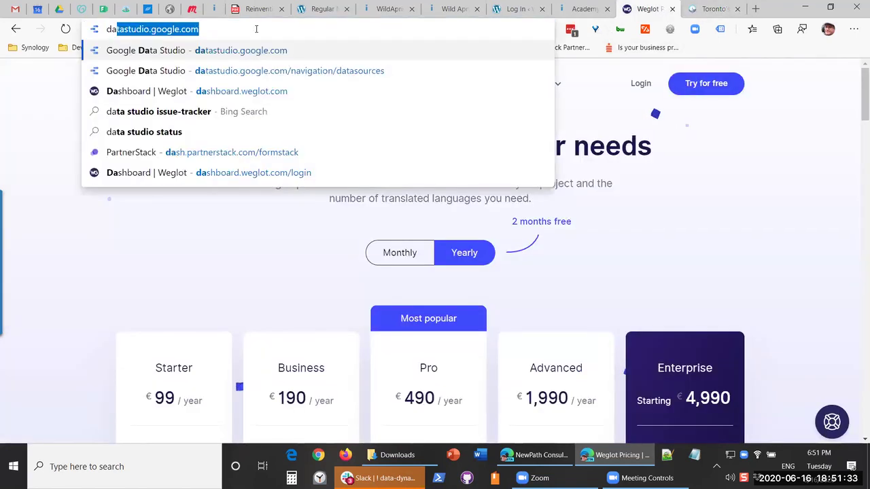
pyautogui.write('sh')
pyautogui.press('Return')
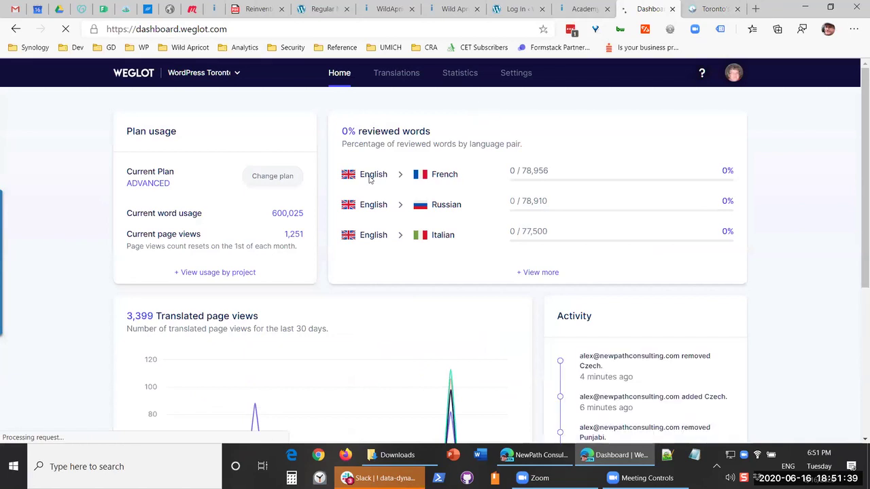
pyautogui.click(510, 74)
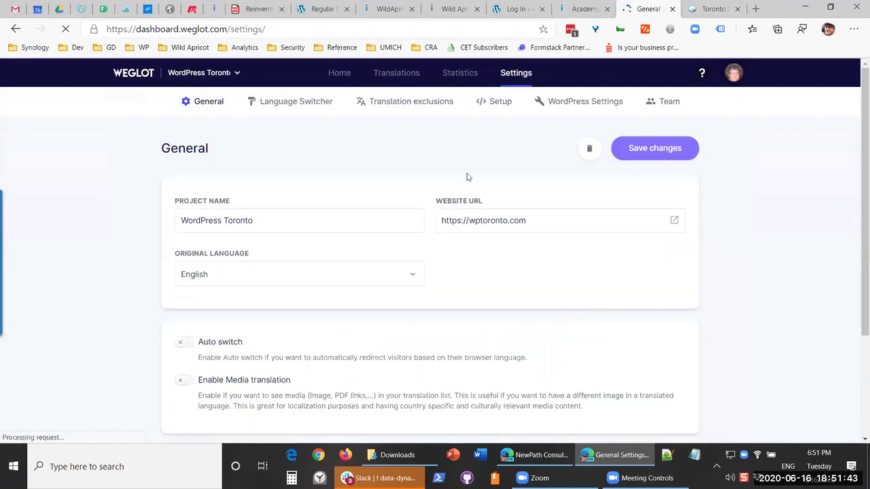
pyautogui.click(412, 103)
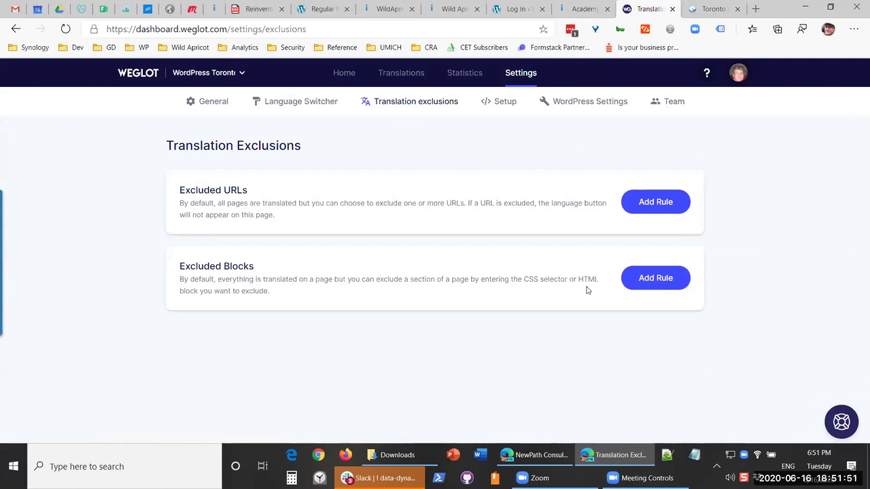
pyautogui.click(666, 201)
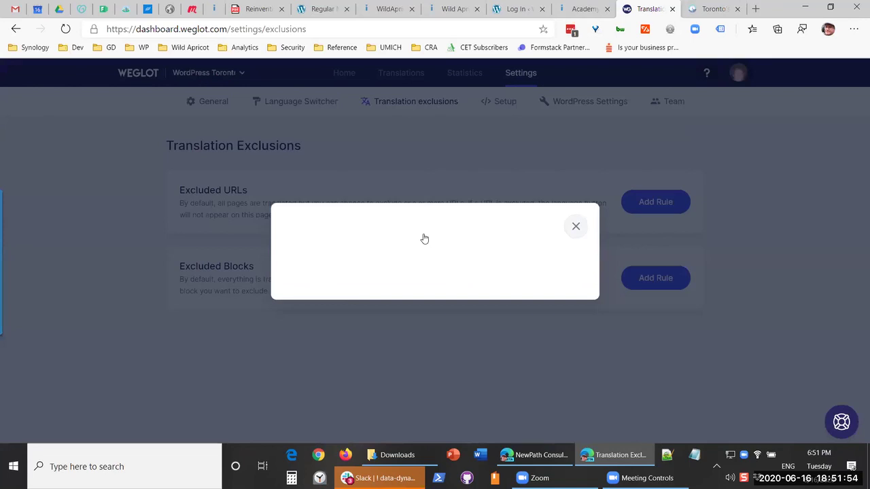
# Try the exact-match and starts-with URL rule types, then dismiss the form without adding a rule.
pyautogui.click(405, 244)
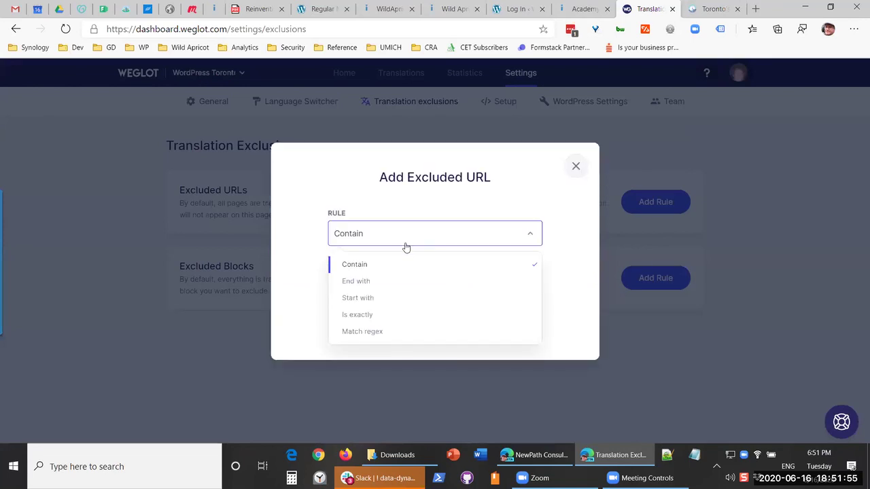
pyautogui.click(357, 315)
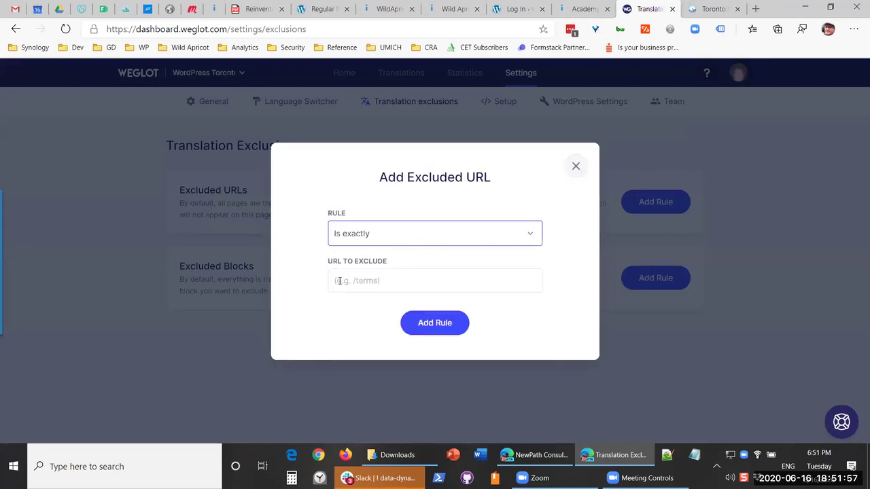
pyautogui.click(411, 246)
pyautogui.click(385, 302)
pyautogui.click(438, 228)
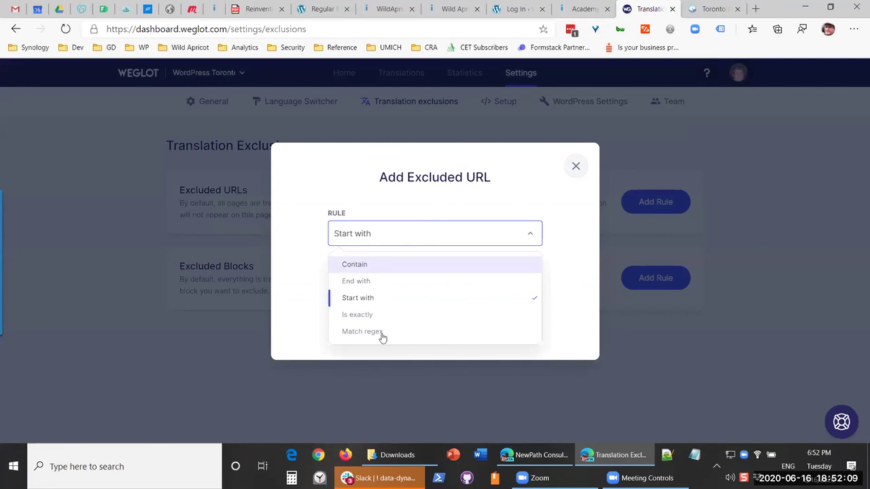
pyautogui.press('Escape')
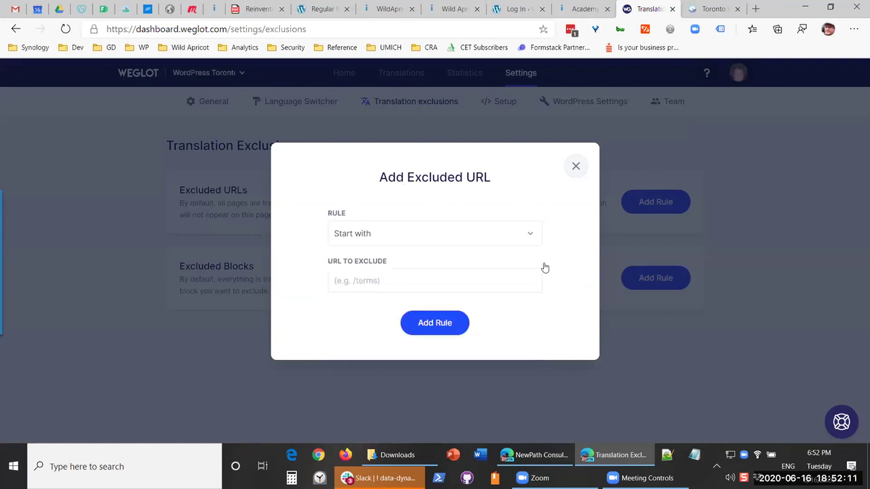
pyautogui.press('Escape')
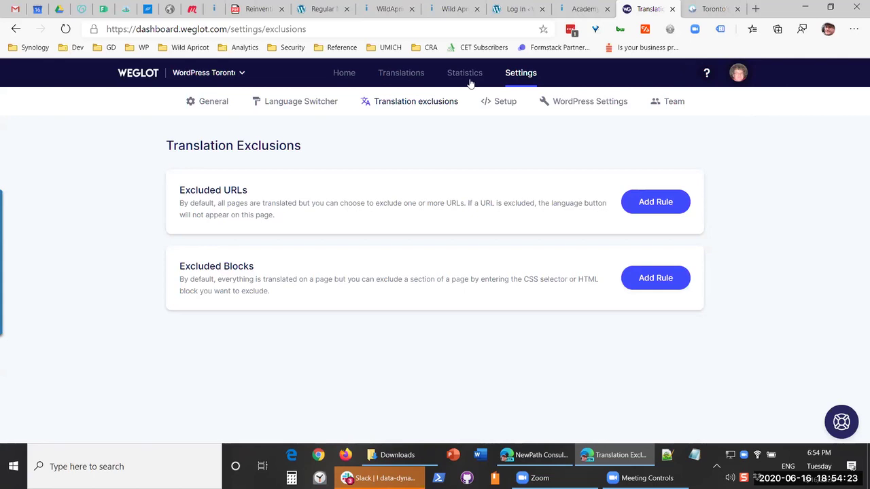
pyautogui.click(411, 72)
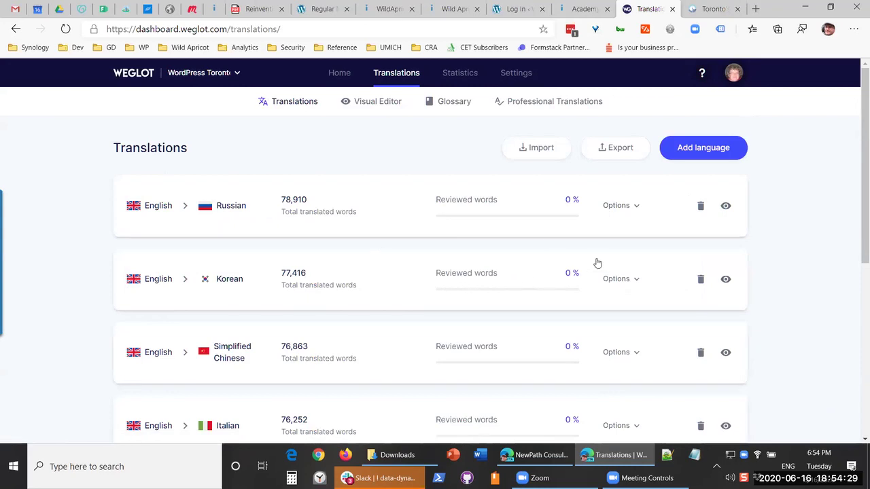
# Open the English → Russian translation list, showing 5872 results.
pyautogui.click(302, 218)
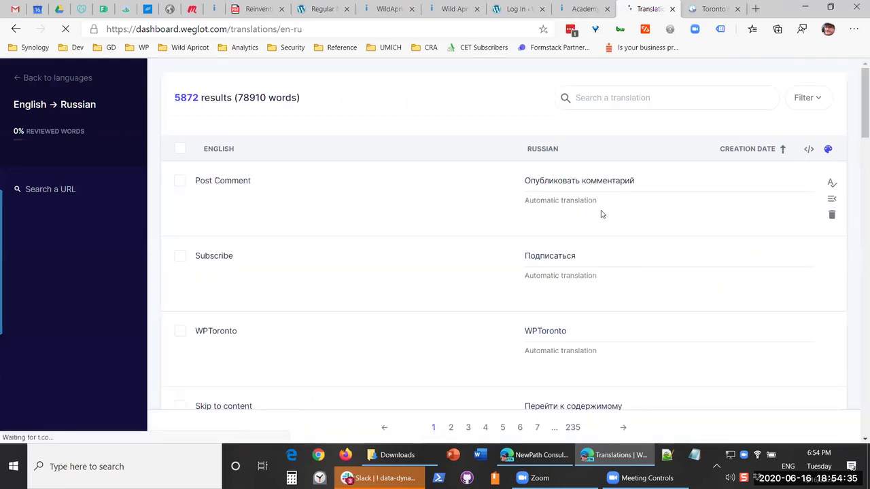
pyautogui.scroll(-1, 569, 98)
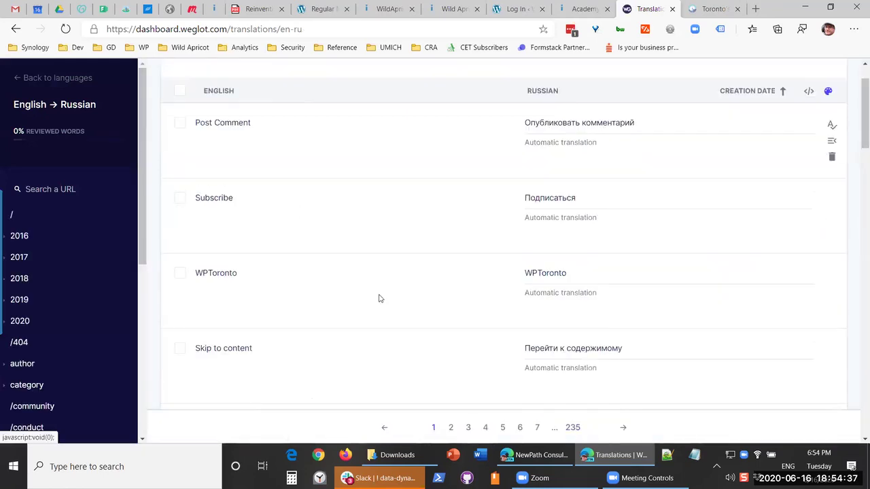
# Delete the WPToronto translation row so Subscribe is followed by Skip to content.
pyautogui.scroll(-1, 253, 114)
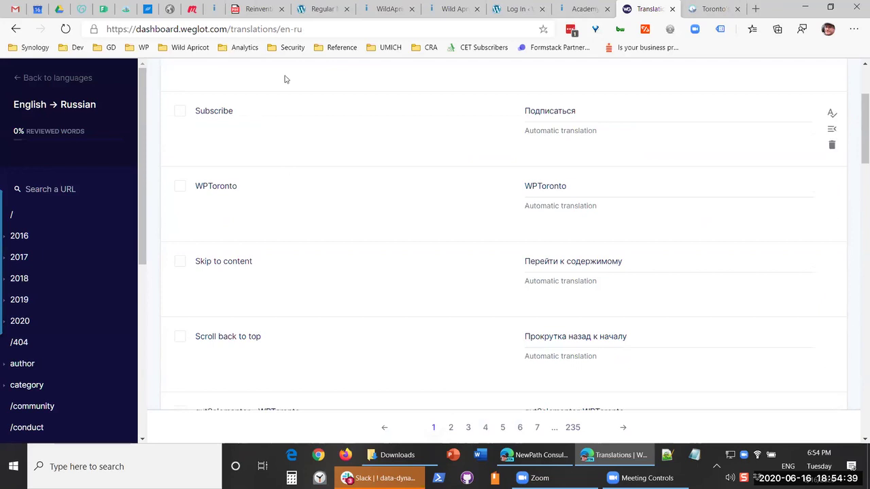
pyautogui.scroll(-1, 285, 216)
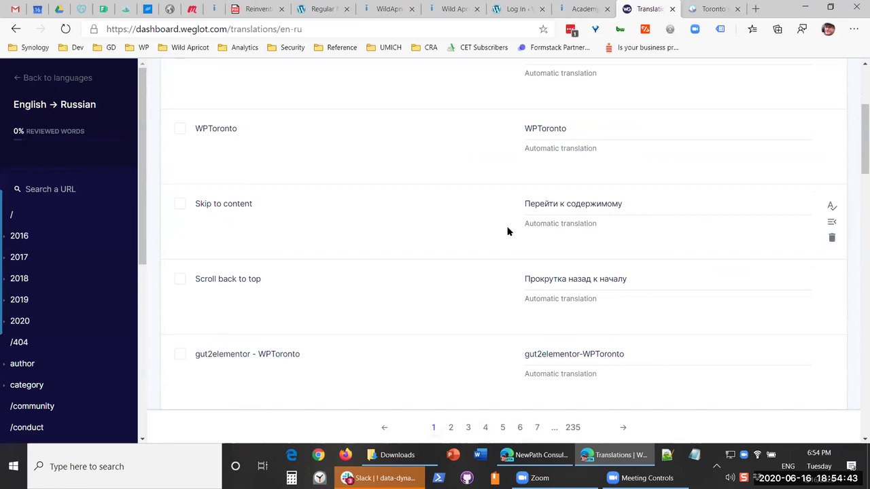
pyautogui.scroll(2, 507, 231)
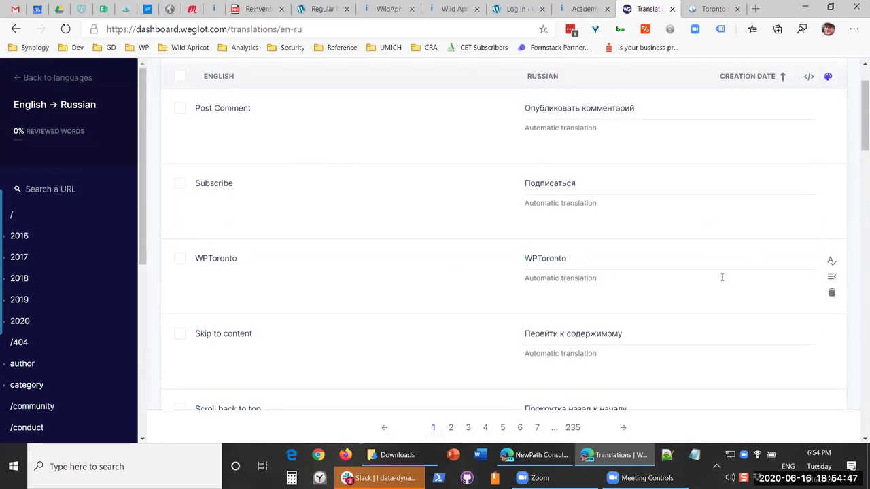
pyautogui.click(833, 294)
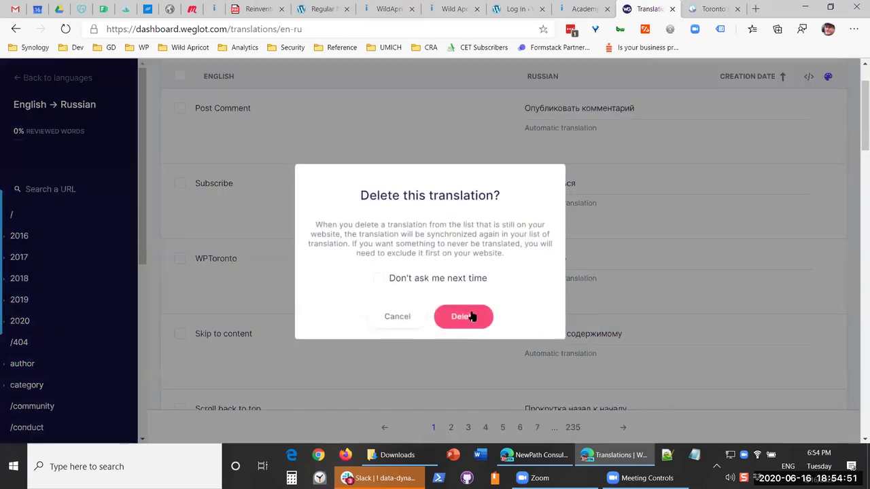
pyautogui.click(471, 317)
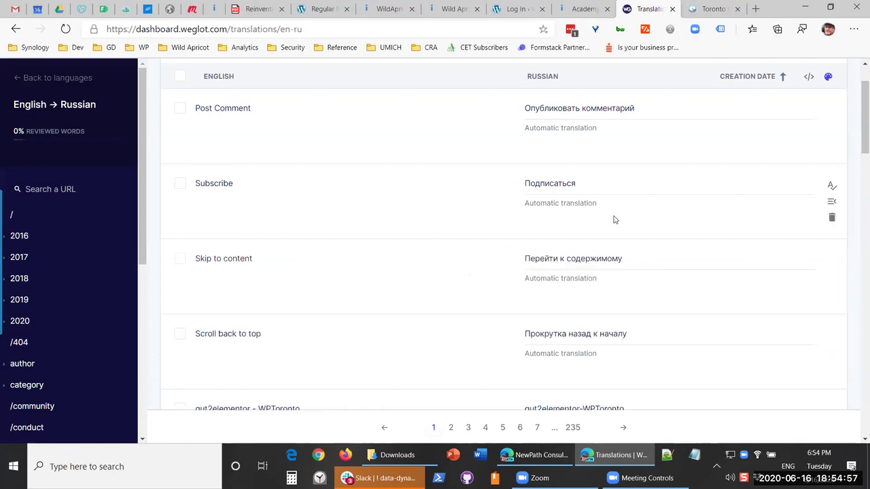
pyautogui.scroll(-3, 614, 220)
pyautogui.scroll(-5, 614, 216)
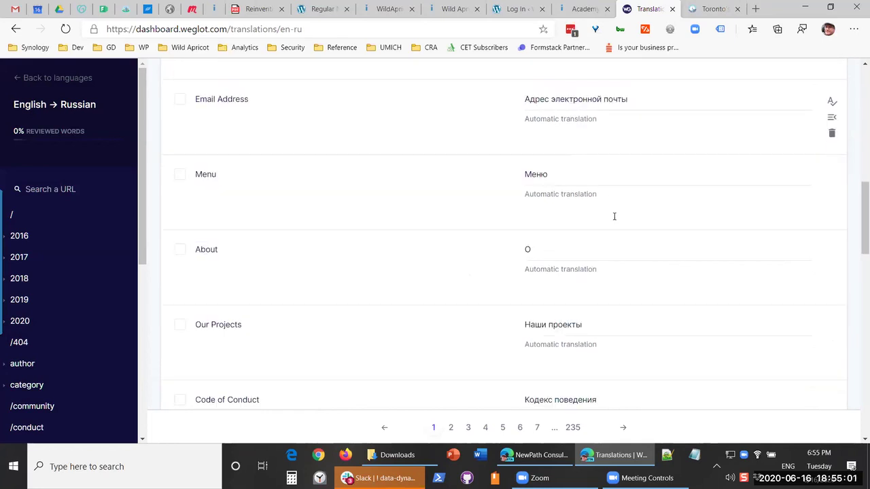
pyautogui.scroll(-6, 614, 216)
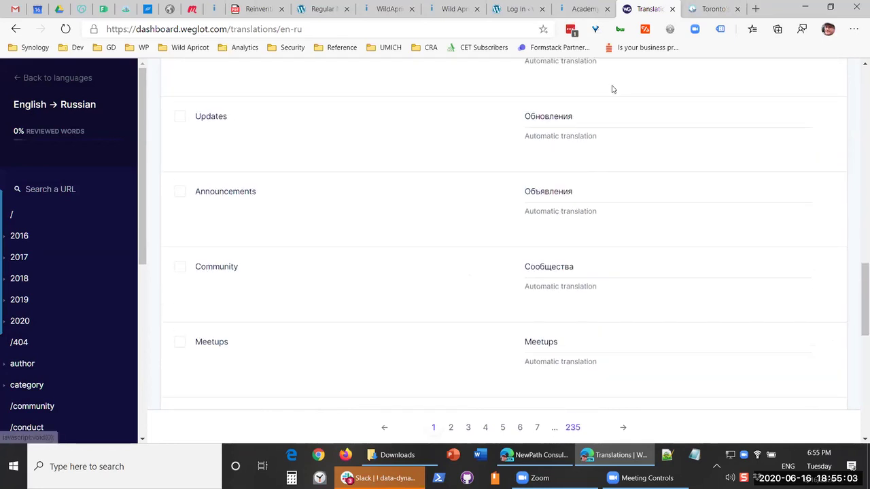
pyautogui.scroll(-3, 635, 303)
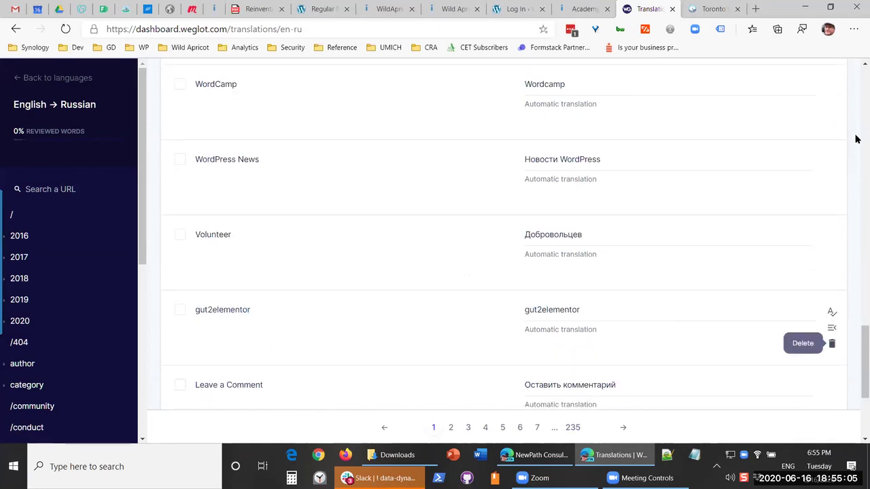
pyautogui.click(857, 85)
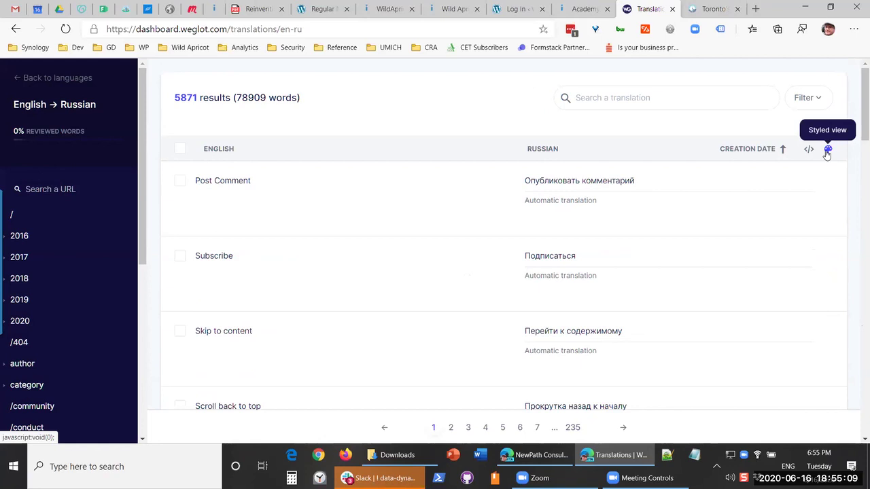
# Toggle Raw HTML and Styled views, then search the Russian translations for 'toronto'.
pyautogui.click(808, 151)
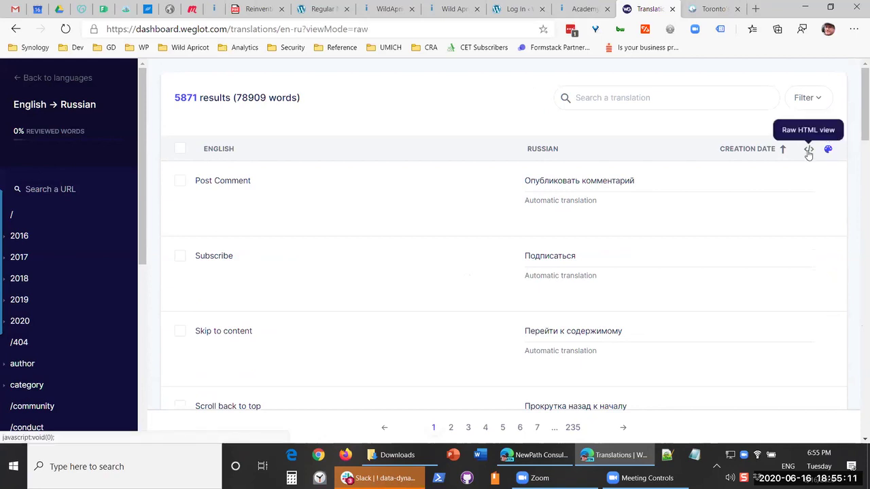
pyautogui.click(828, 151)
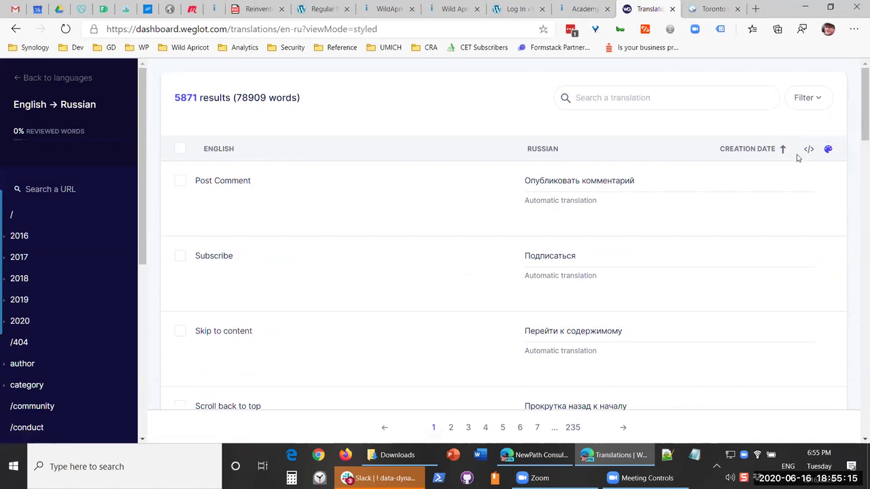
pyautogui.click(662, 101)
pyautogui.write('toronto')
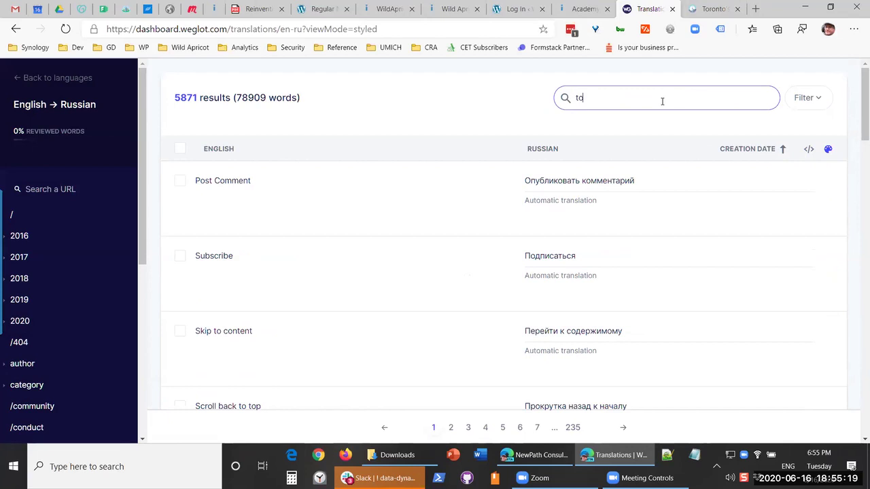
pyautogui.press('Return')
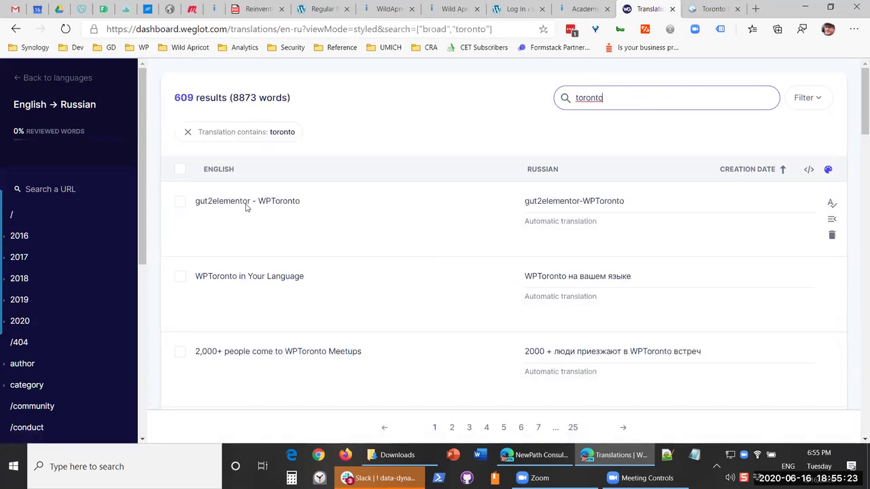
# Browse the toronto results, then return to the translated languages overview.
pyautogui.scroll(-1, 248, 207)
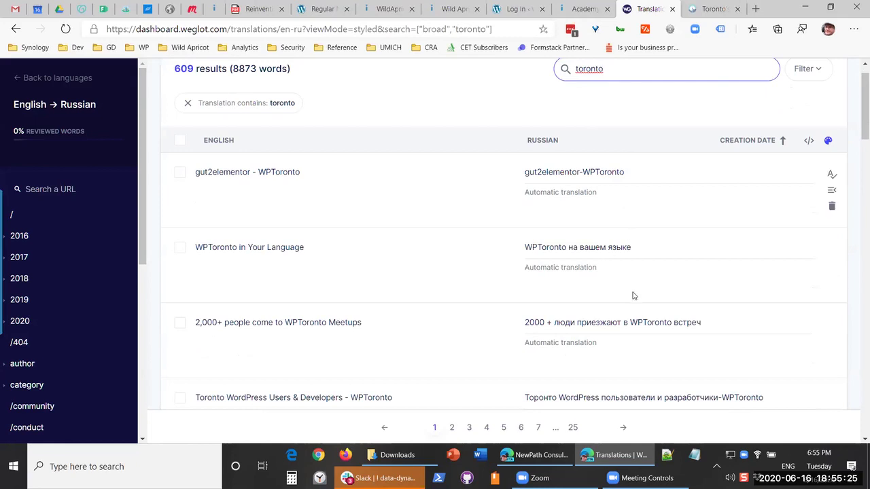
pyautogui.scroll(-2, 633, 294)
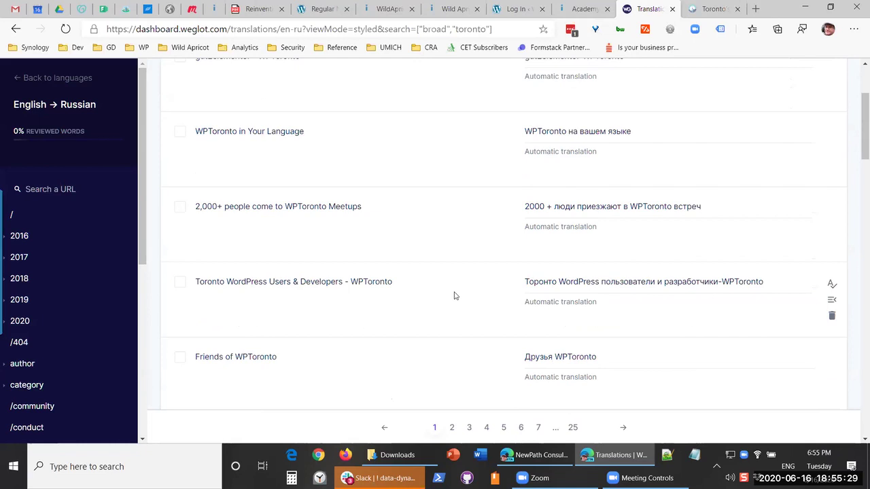
pyautogui.scroll(-2, 455, 293)
pyautogui.scroll(-2, 600, 269)
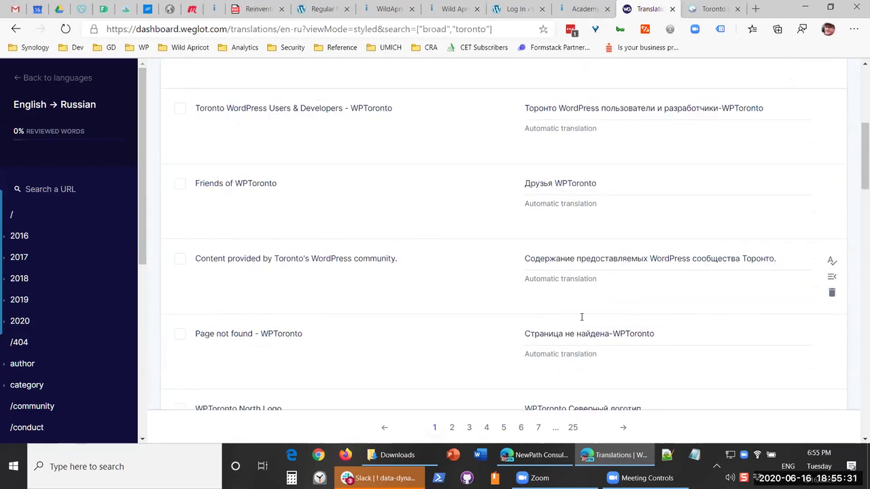
pyautogui.scroll(-2, 580, 320)
pyautogui.scroll(5, 593, 328)
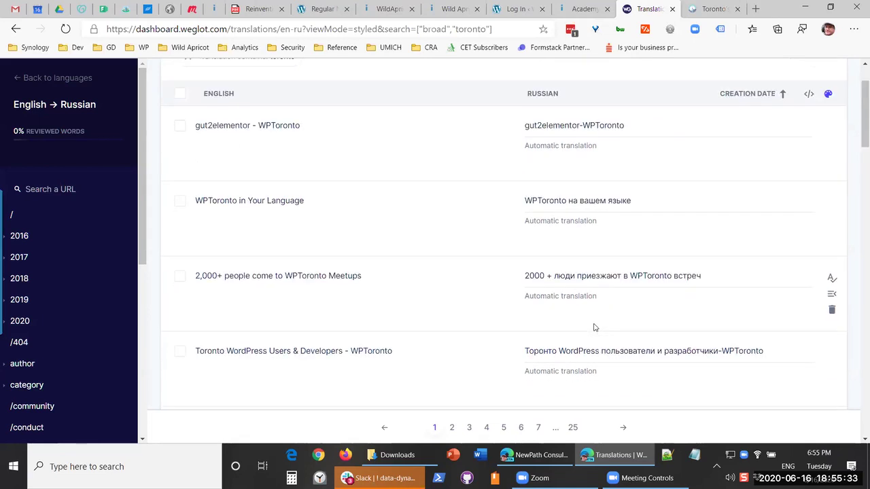
pyautogui.scroll(1, 593, 328)
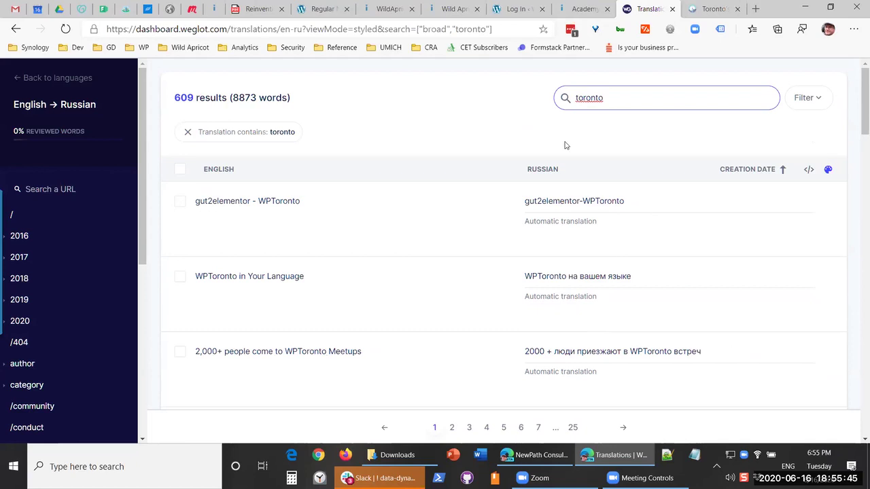
pyautogui.click(37, 79)
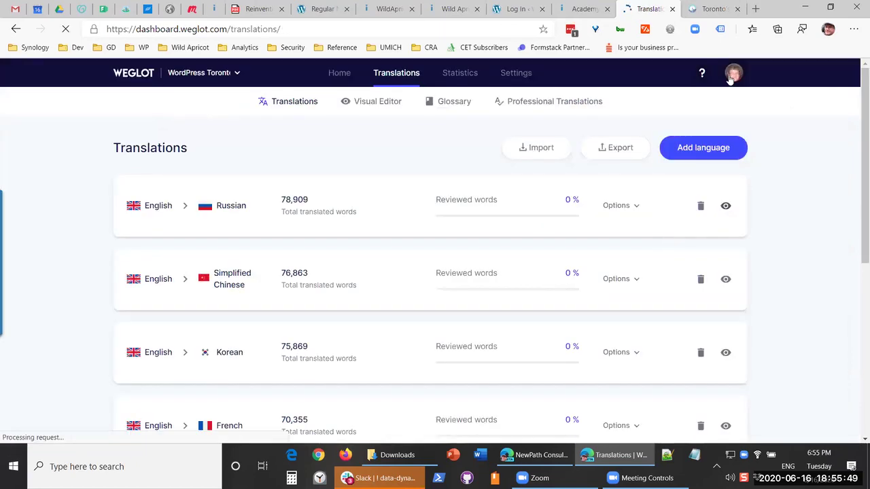
pyautogui.click(731, 74)
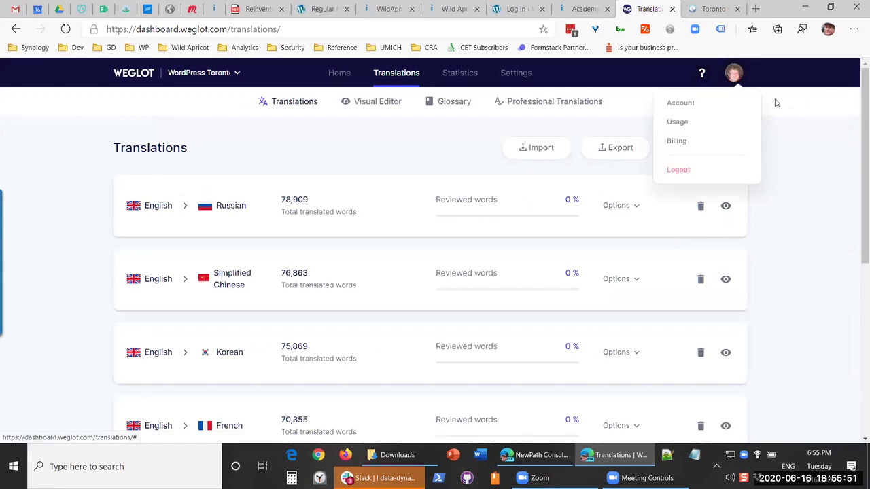
pyautogui.click(849, 160)
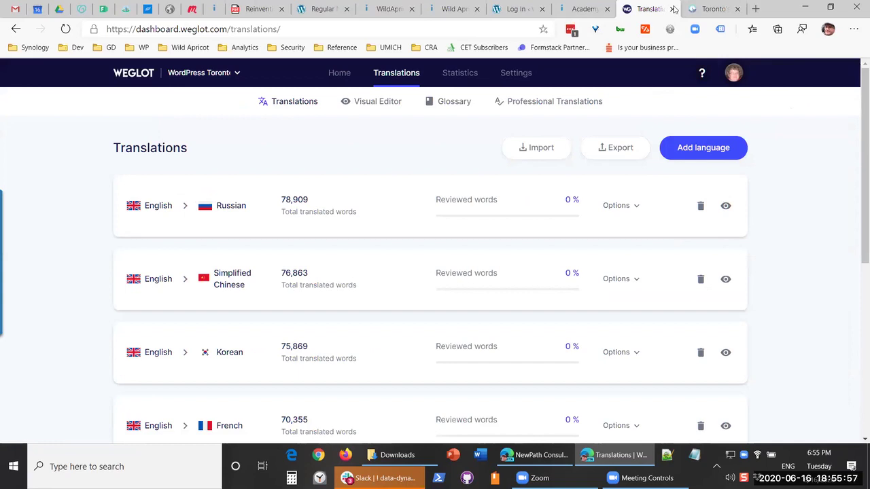
pyautogui.hotkey('ctrl', 'Tab')
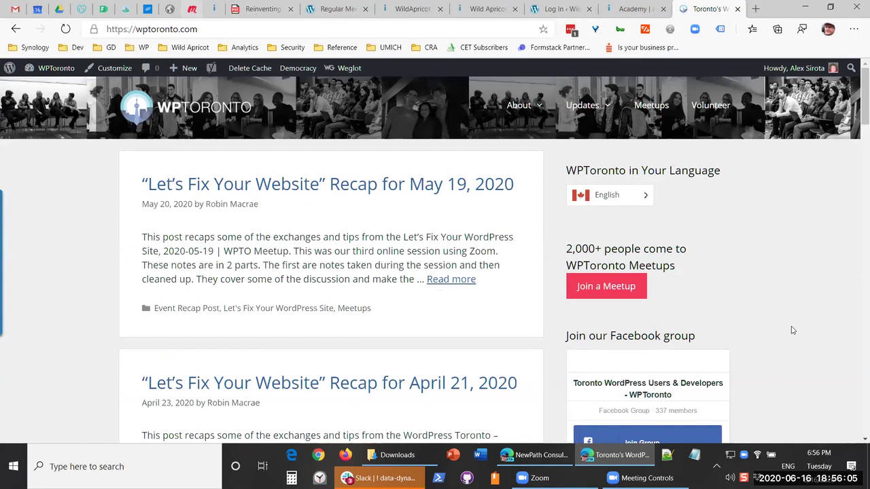
# Bring up the Meetup event 'Let's Fix Your WordPress Site' on June 16 and scroll its details.
pyautogui.hotkey('ctrl', 'Tab')
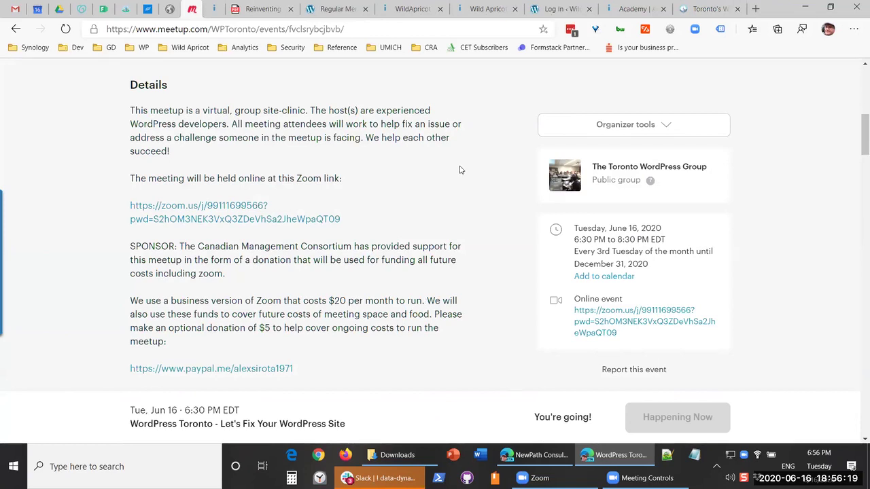
pyautogui.scroll(-1, 459, 170)
# Scroll the Meetup event page down to the attendee comments about WooCommerce text, fonts and pop-ups.
pyautogui.scroll(-5, 459, 170)
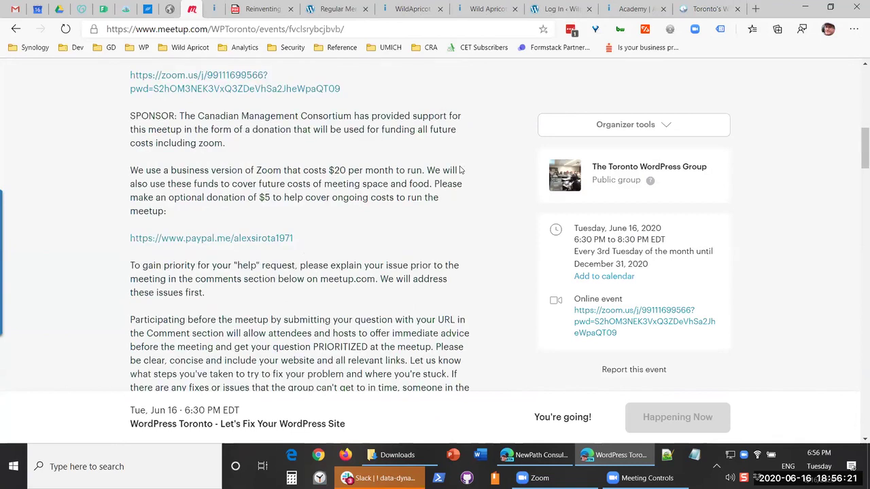
pyautogui.scroll(-5, 459, 168)
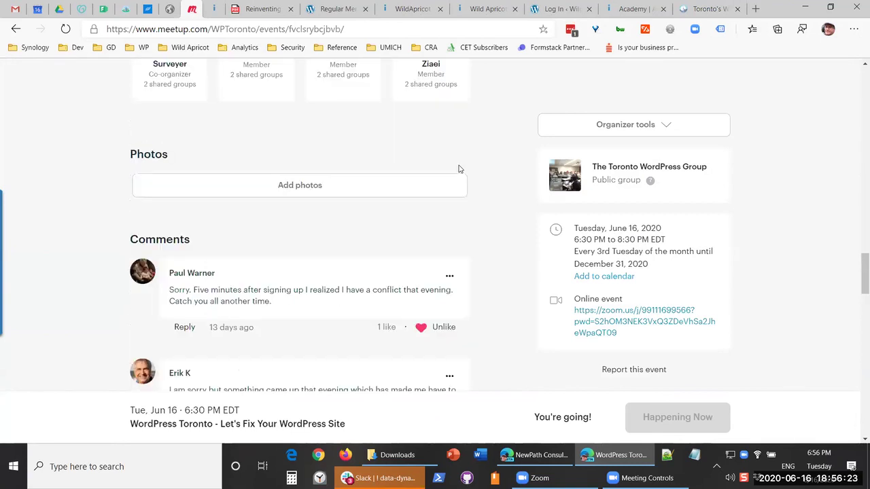
pyautogui.scroll(-3, 460, 169)
pyautogui.scroll(-1, 455, 178)
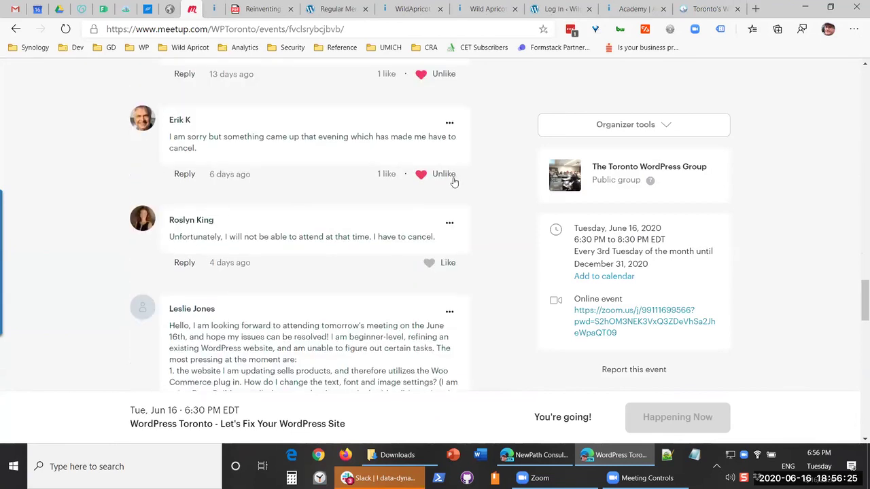
pyautogui.scroll(-1, 454, 181)
pyautogui.scroll(-1, 455, 181)
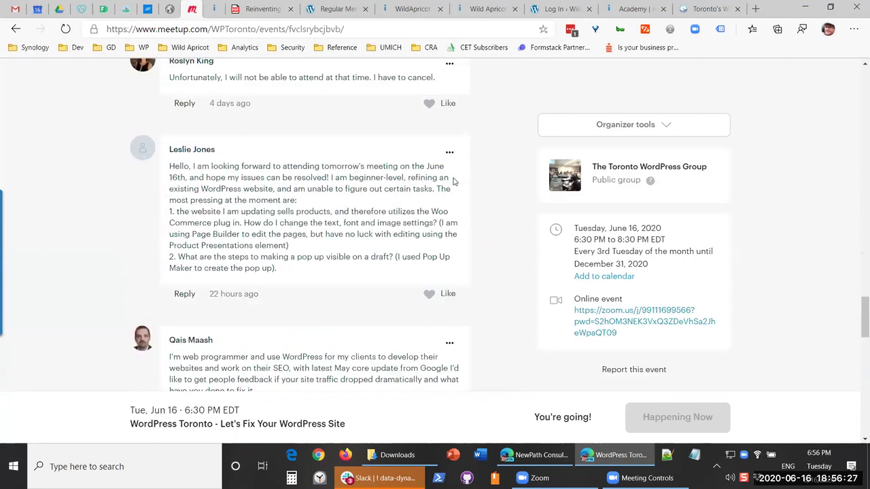
pyautogui.scroll(-3, 455, 180)
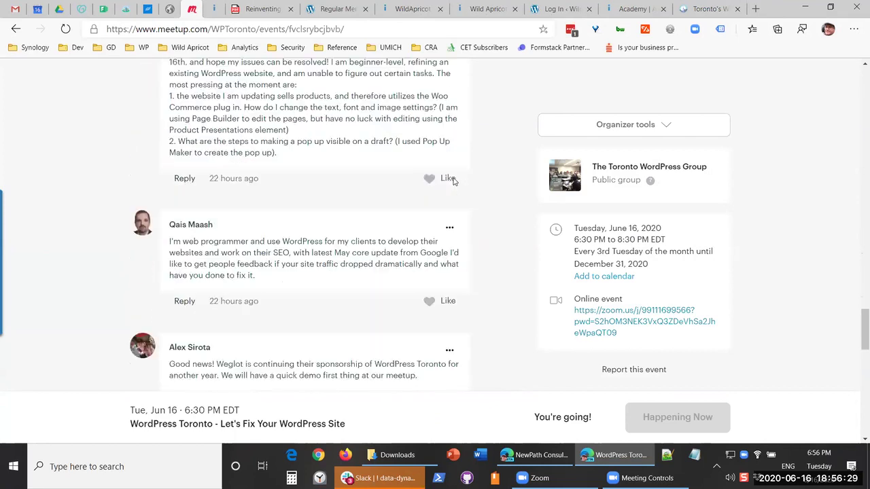
pyautogui.scroll(3, 454, 181)
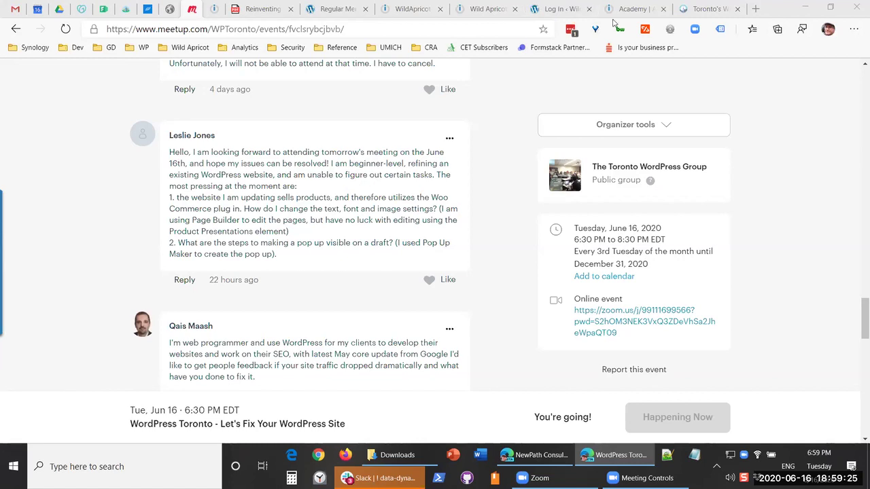
# Return to the WPToronto site and go to its admin Dashboard from the site menu.
pyautogui.click(709, 9)
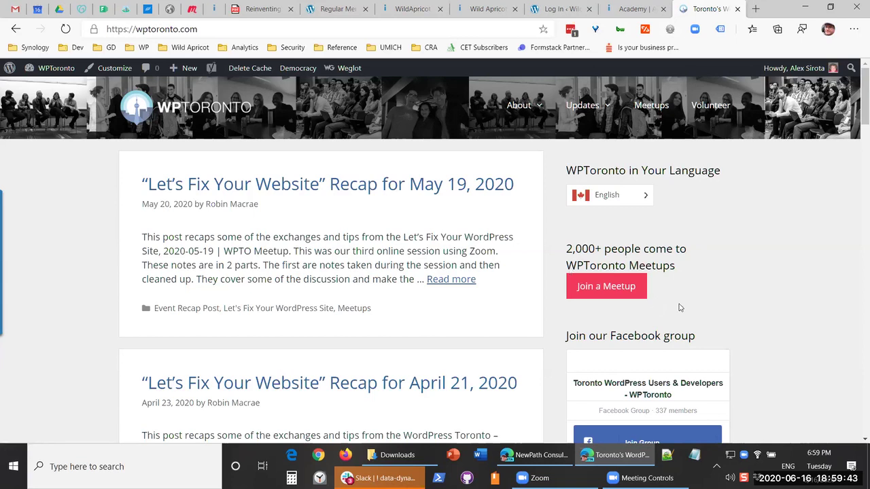
pyautogui.moveTo(52, 68)
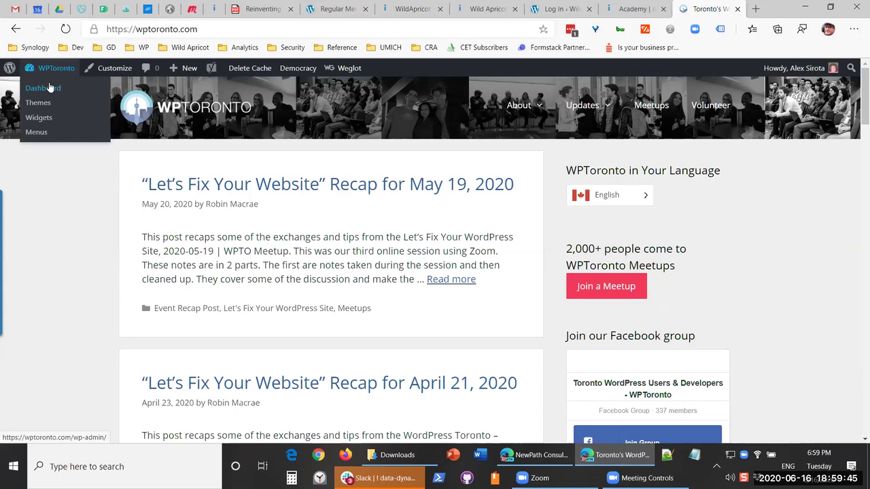
pyautogui.click(50, 88)
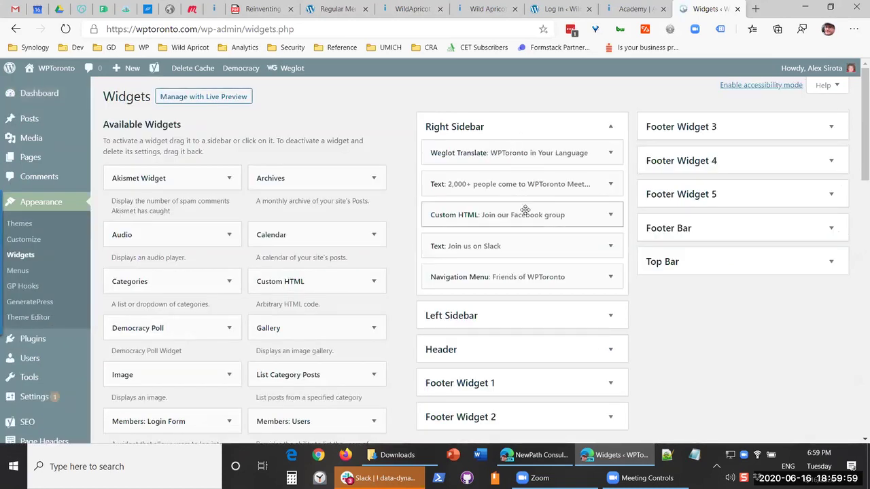
# Inspect the Join a Meetup Text widget's HTML, #f13a59 colour and link, then expand Weglot Translate.
pyautogui.click(525, 184)
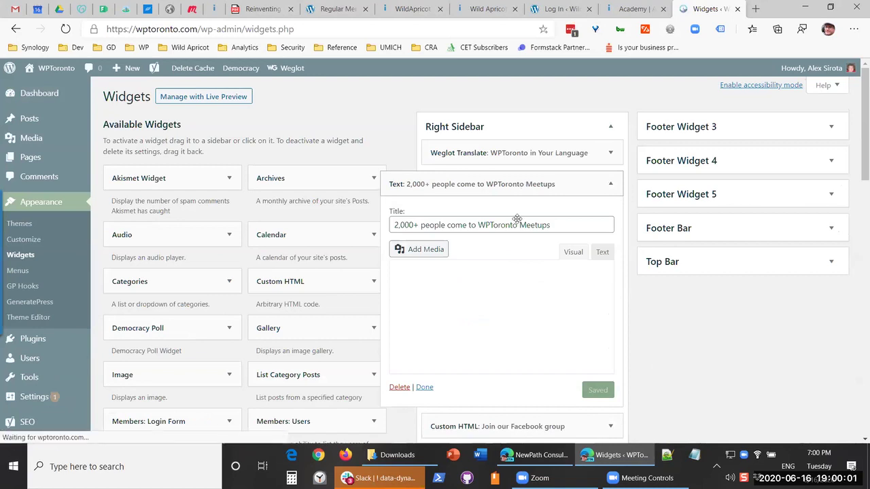
pyautogui.click(601, 253)
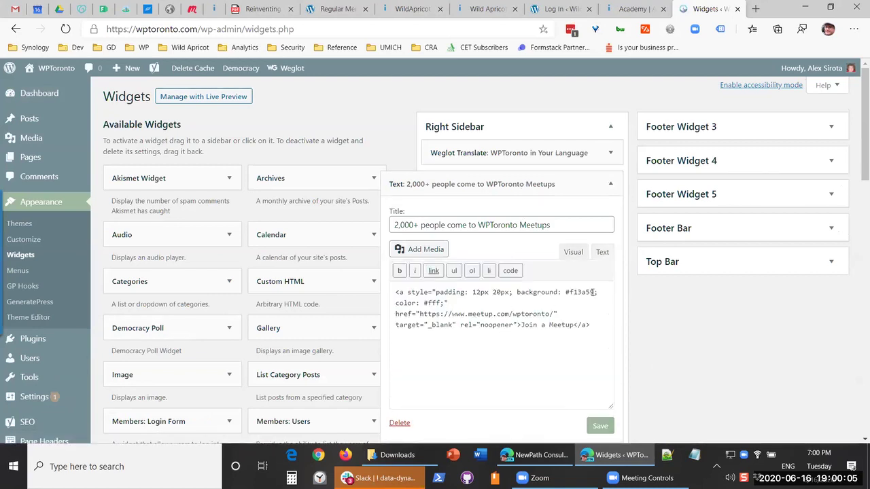
pyautogui.moveTo(594, 292); pyautogui.dragTo(565, 292)
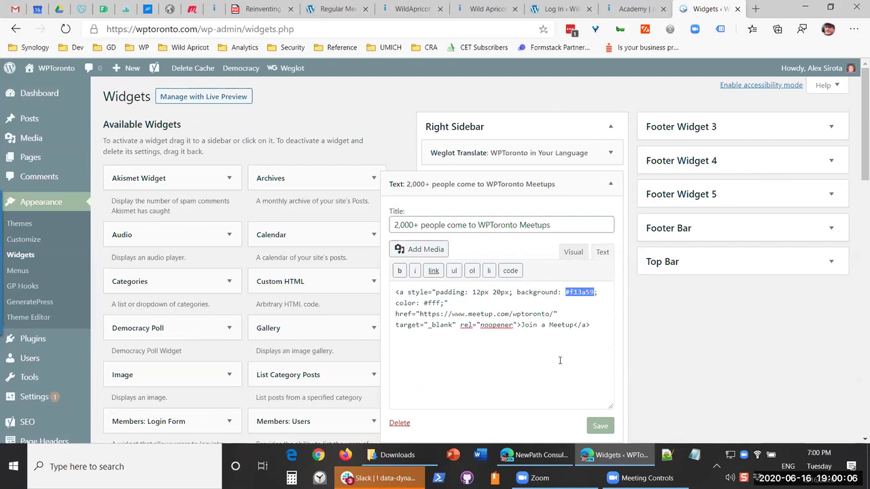
pyautogui.click(578, 293)
pyautogui.click(572, 252)
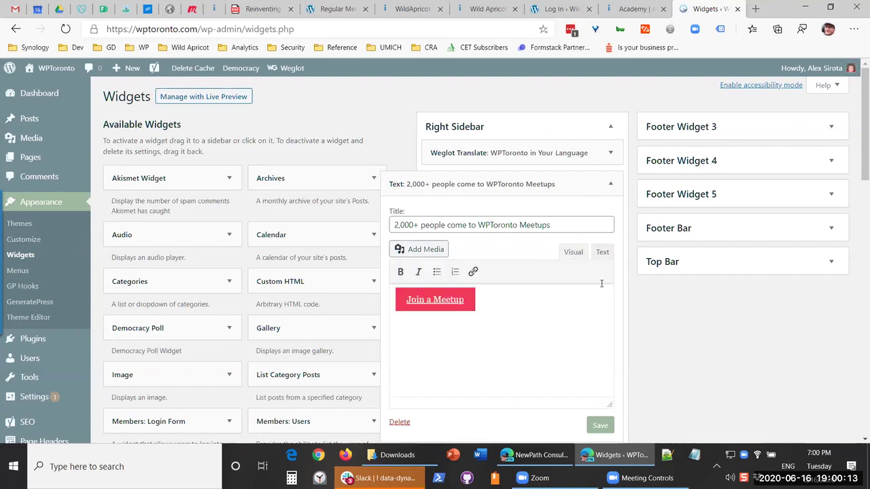
pyautogui.click(442, 298)
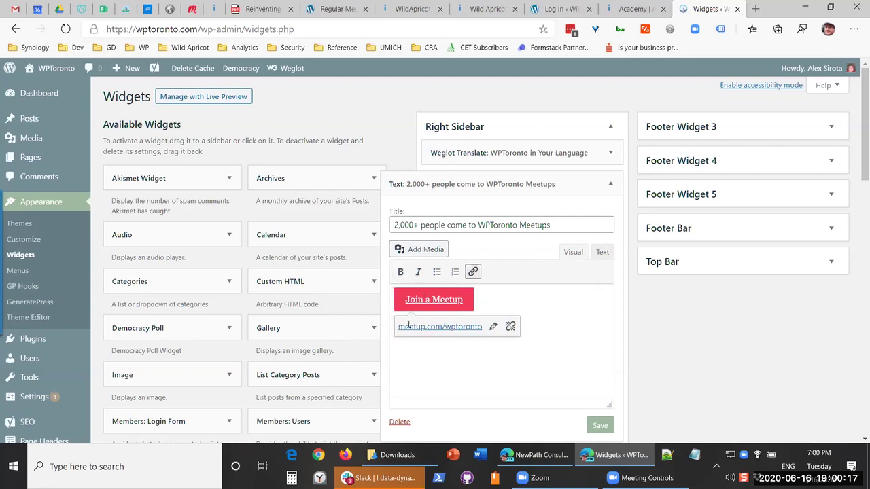
pyautogui.click(602, 251)
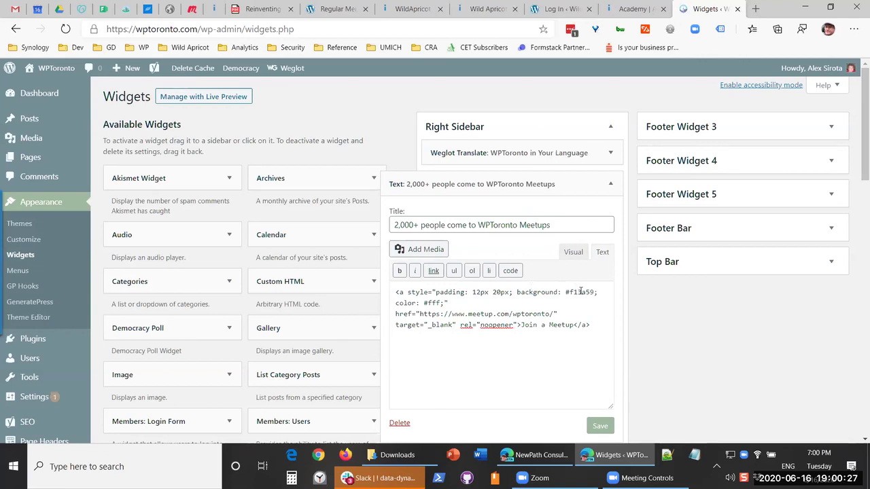
pyautogui.click(612, 184)
pyautogui.click(610, 152)
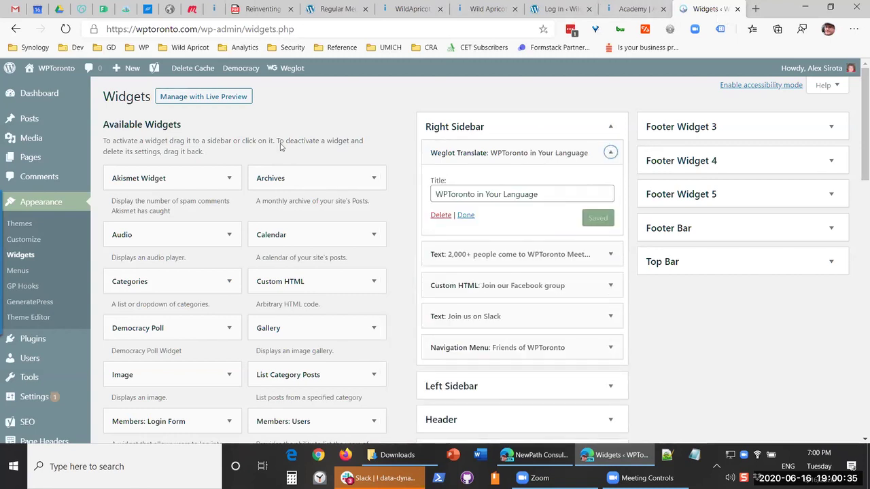
# Open the live WPToronto site in a new tab and show its sidebar language switcher list.
pyautogui.rightClick(34, 91)
pyautogui.click(75, 100)
pyautogui.click(700, 8)
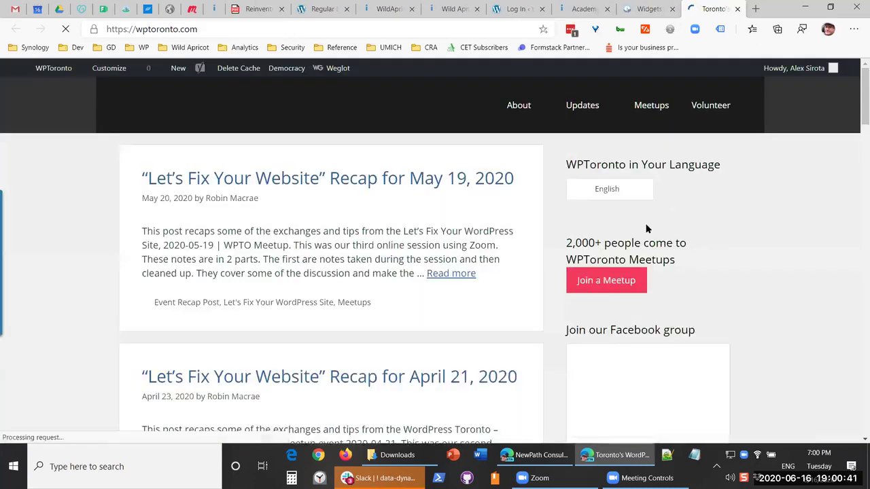
pyautogui.click(635, 196)
pyautogui.click(642, 197)
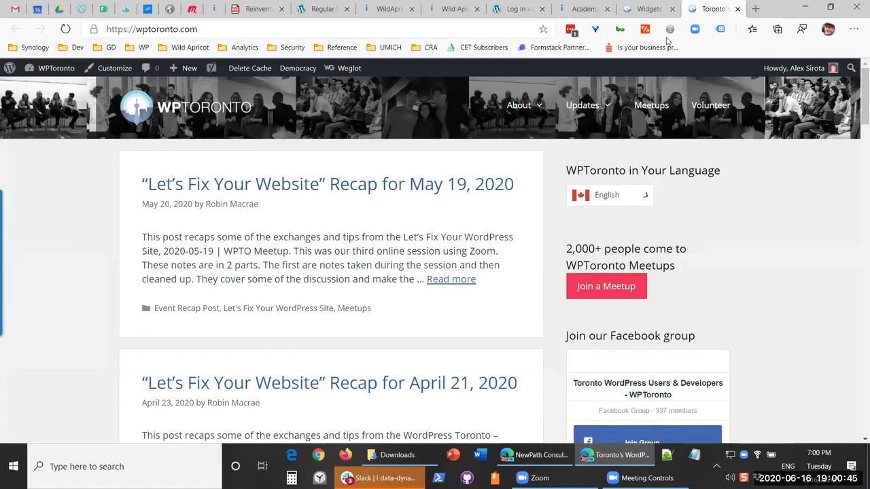
pyautogui.click(640, 197)
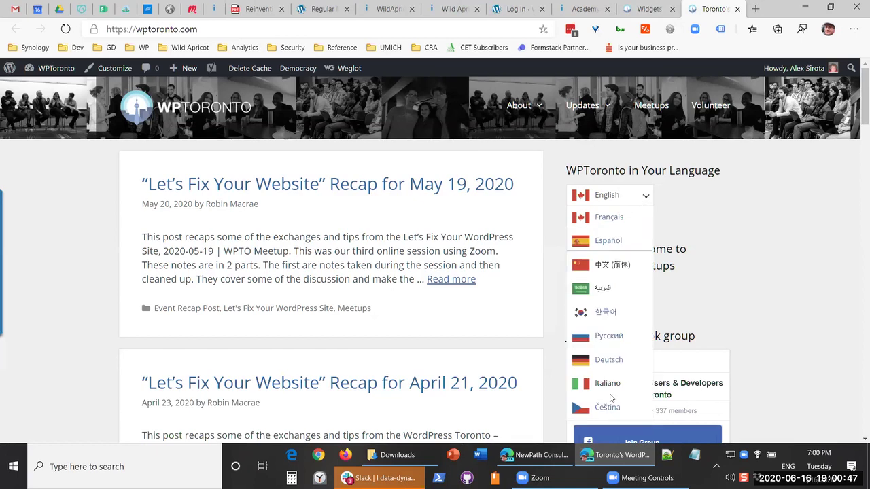
pyautogui.hotkey('ctrl', 'shift', 'Tab')
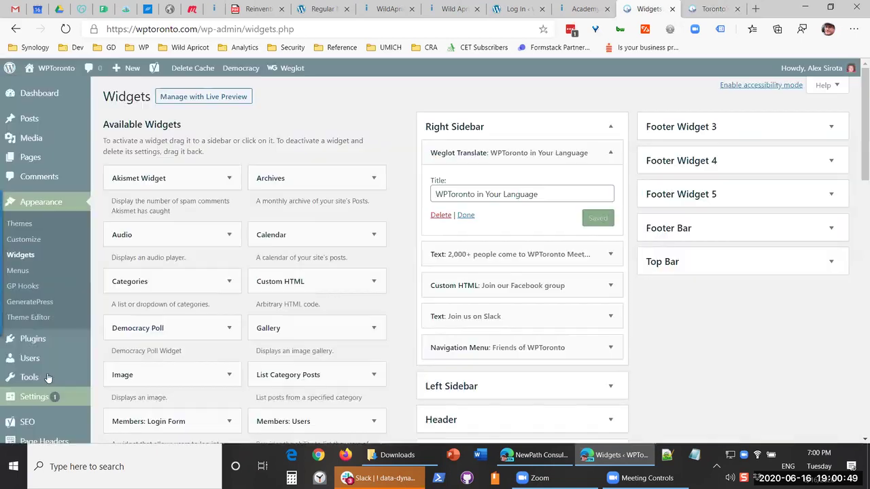
# Leave the Widgets screen without saving and go to the Weglot plugin settings.
pyautogui.scroll(-2, 46, 377)
pyautogui.scroll(-2, 47, 378)
pyautogui.click(41, 410)
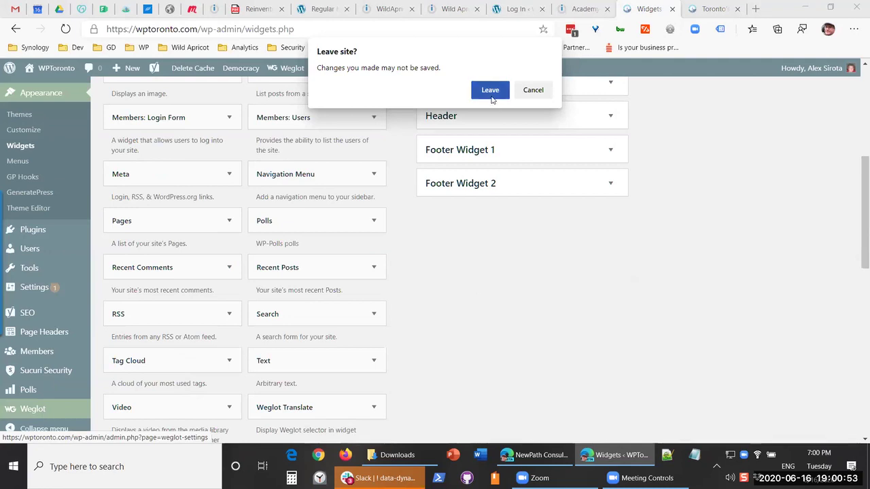
pyautogui.press('Return')
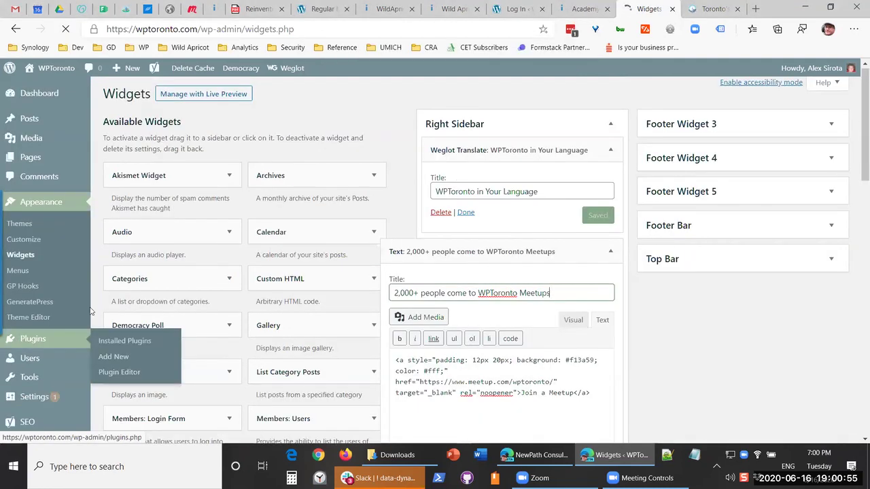
pyautogui.scroll(-5, 38, 332)
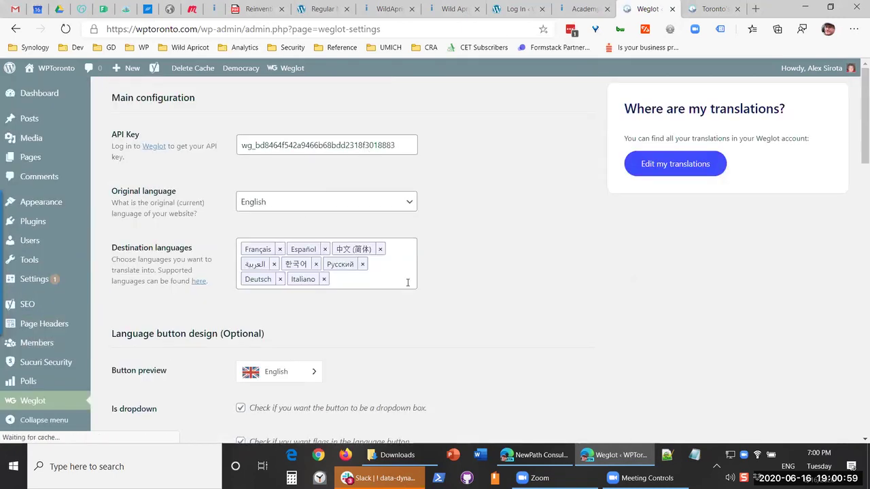
# Review the Type of flags choices in Language button design, keeping Rectangle mat.
pyautogui.scroll(-3, 299, 350)
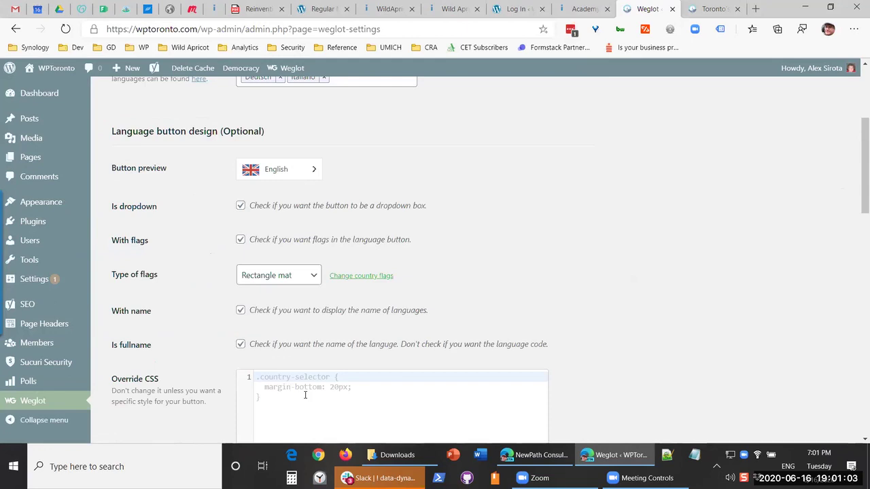
pyautogui.click(298, 278)
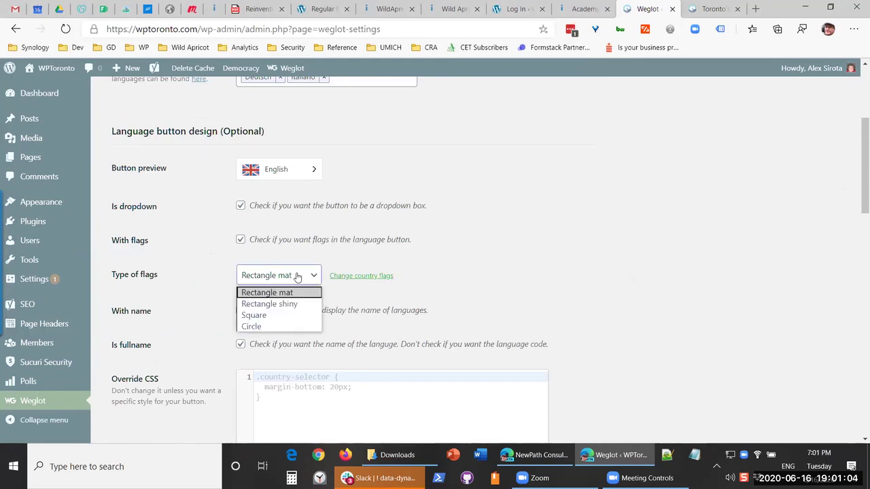
pyautogui.click(260, 152)
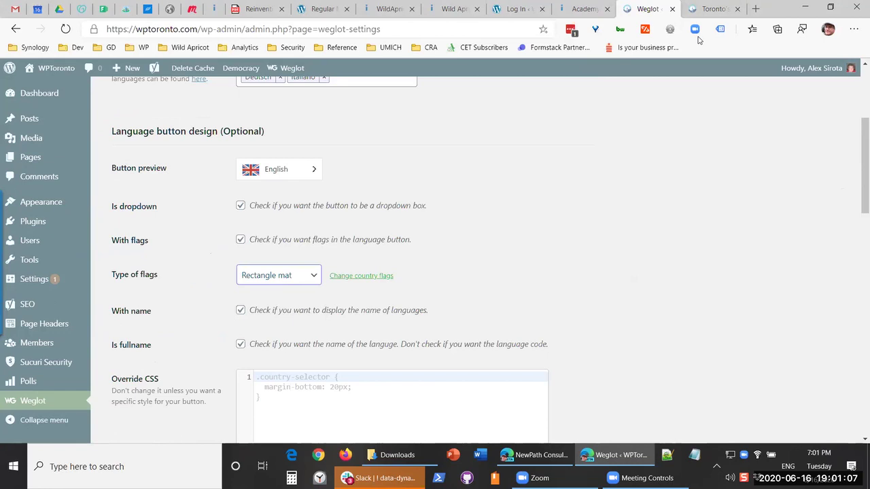
# Close the live site's language list and return to the Meetup event page.
pyautogui.hotkey('ctrl', 'Tab')
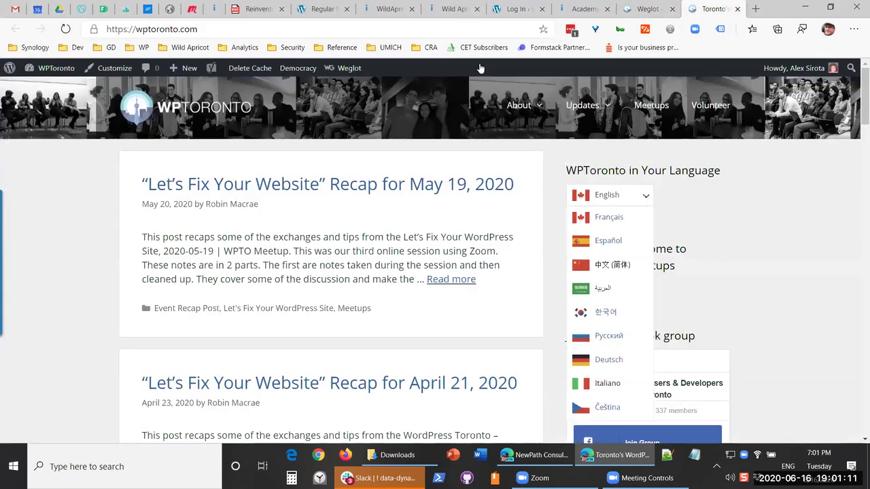
pyautogui.click(495, 87)
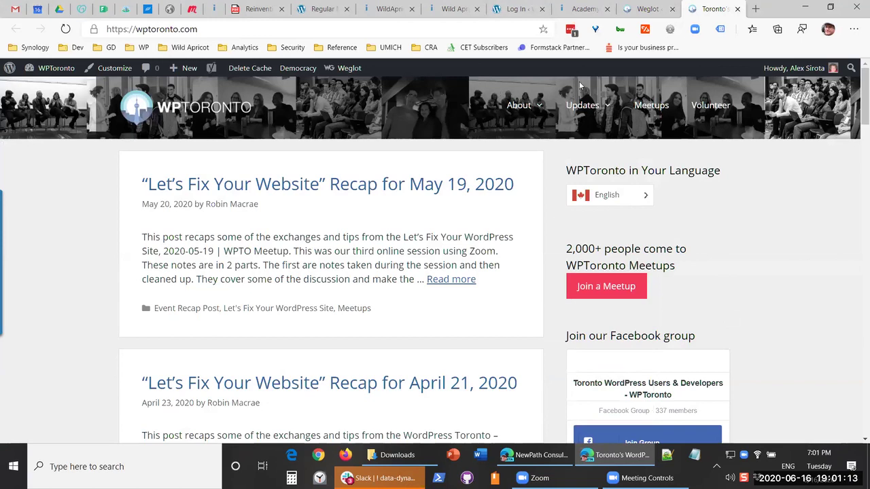
pyautogui.click(199, 10)
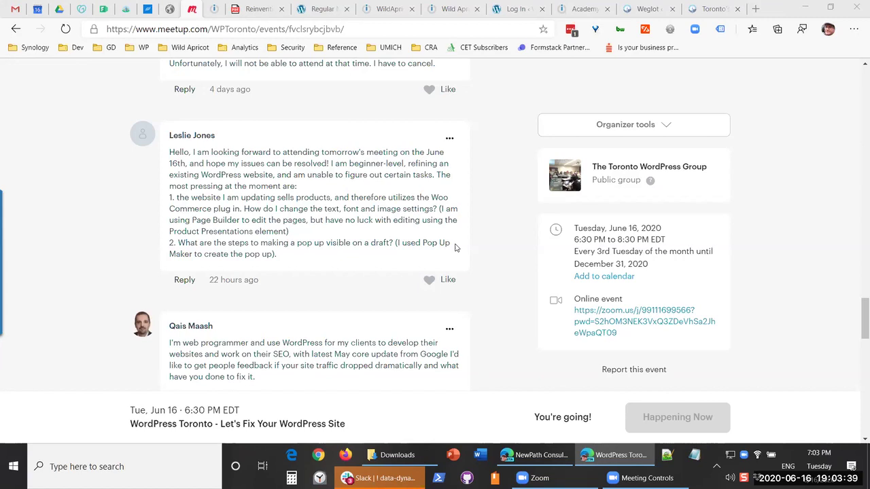
# Switch back to the WPToronto site tab.
pyautogui.click(693, 8)
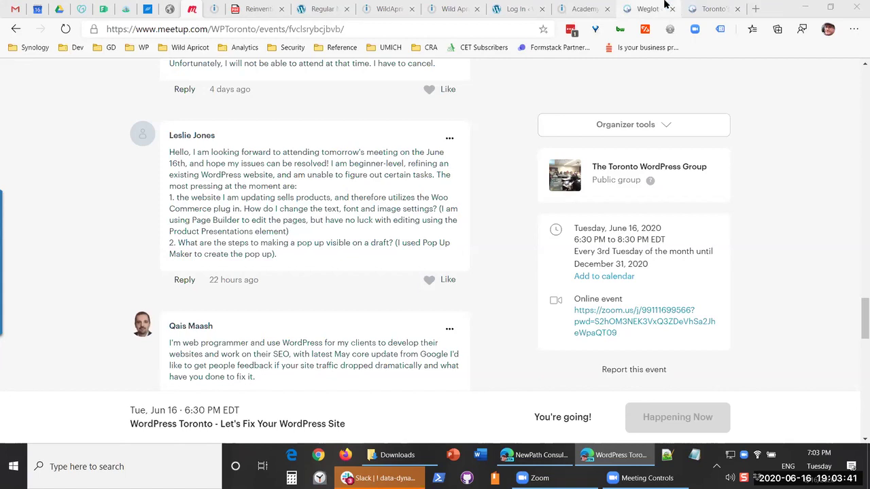
# Open the Community page's Quick Edit form from All Pages.
pyautogui.click(656, 8)
pyautogui.click(109, 162)
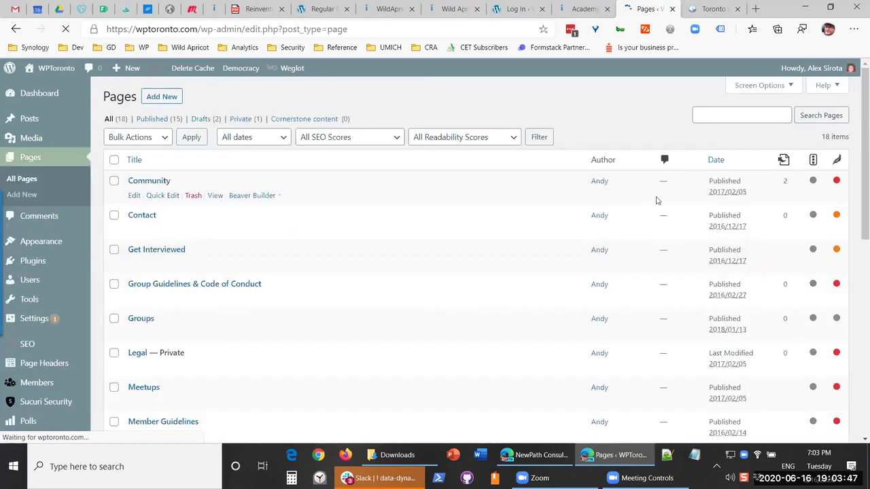
pyautogui.click(163, 196)
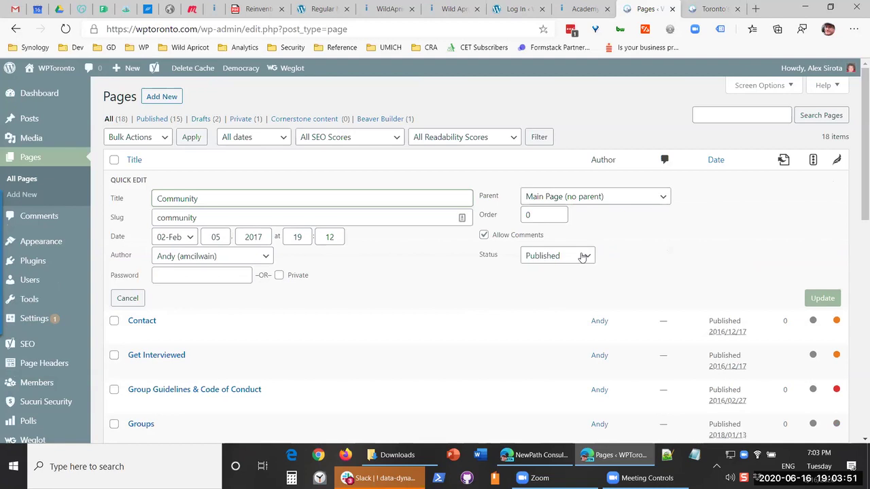
# Review the Community page's Status options, leave it Published and close Quick Edit unchanged.
pyautogui.click(583, 255)
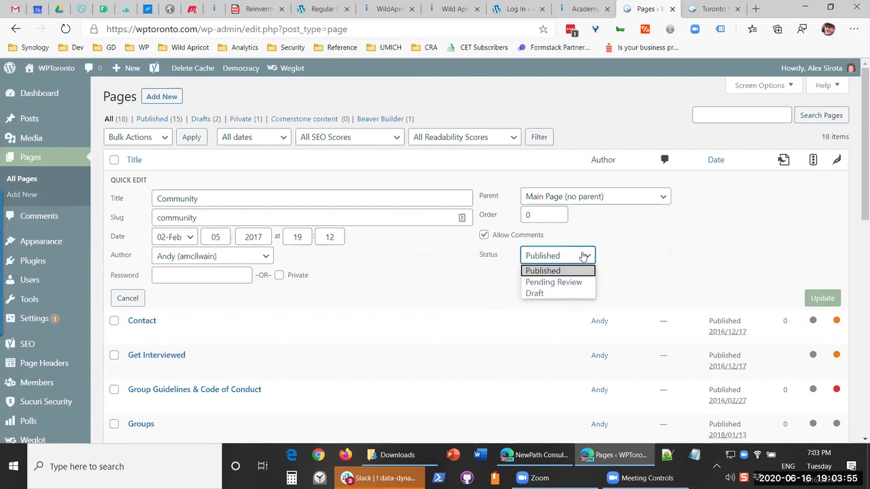
pyautogui.click(583, 256)
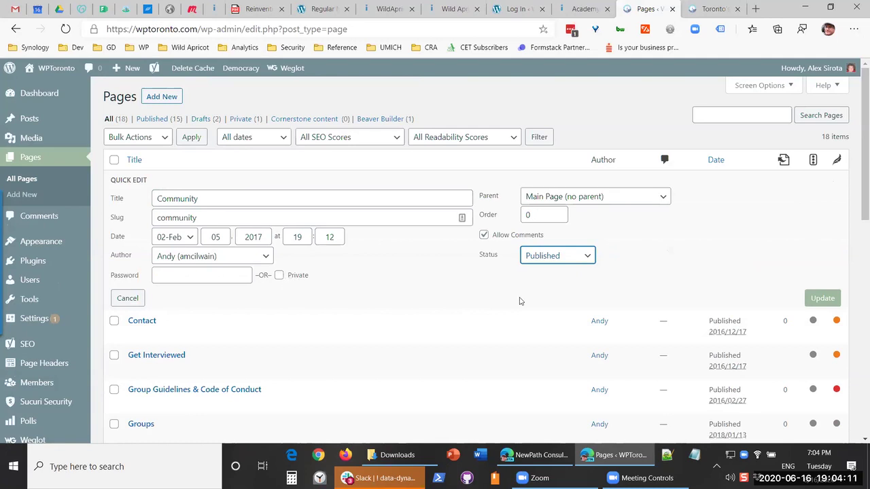
pyautogui.click(557, 256)
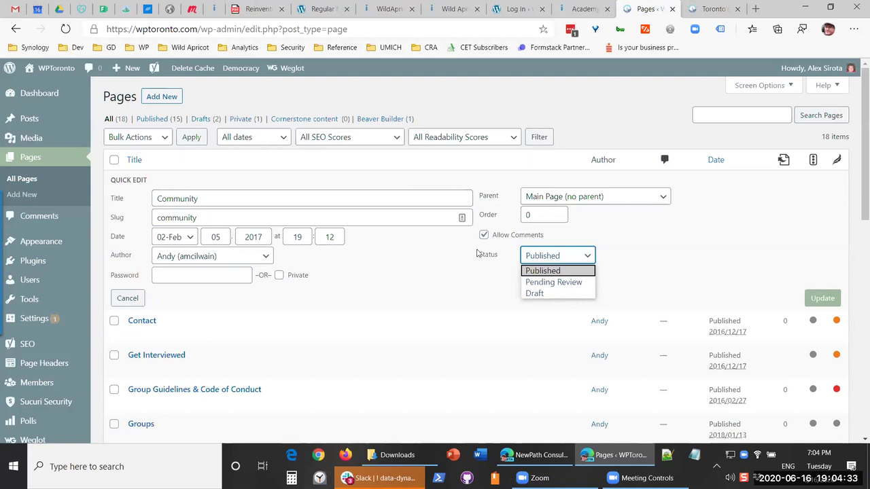
pyautogui.click(443, 285)
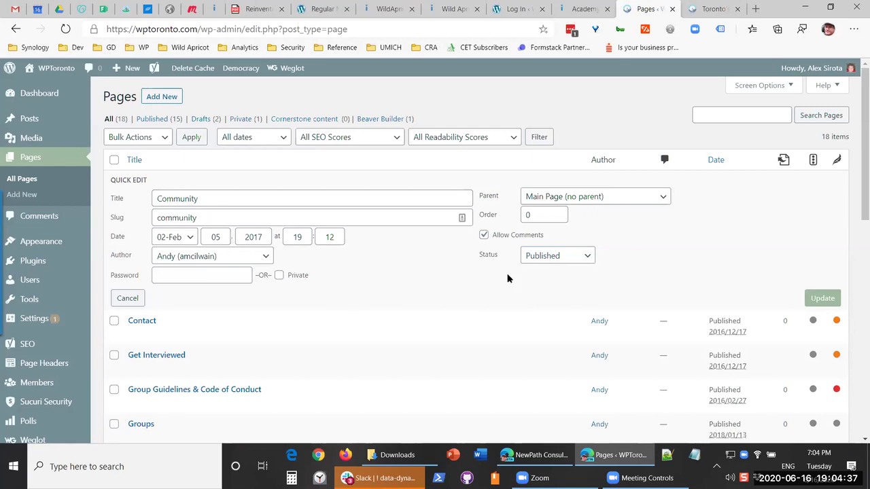
pyautogui.click(566, 257)
pyautogui.click(568, 257)
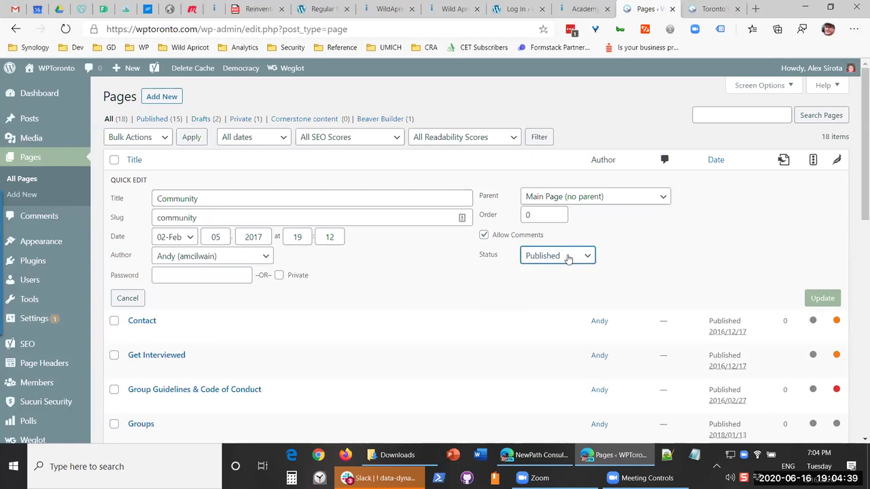
pyautogui.click(568, 257)
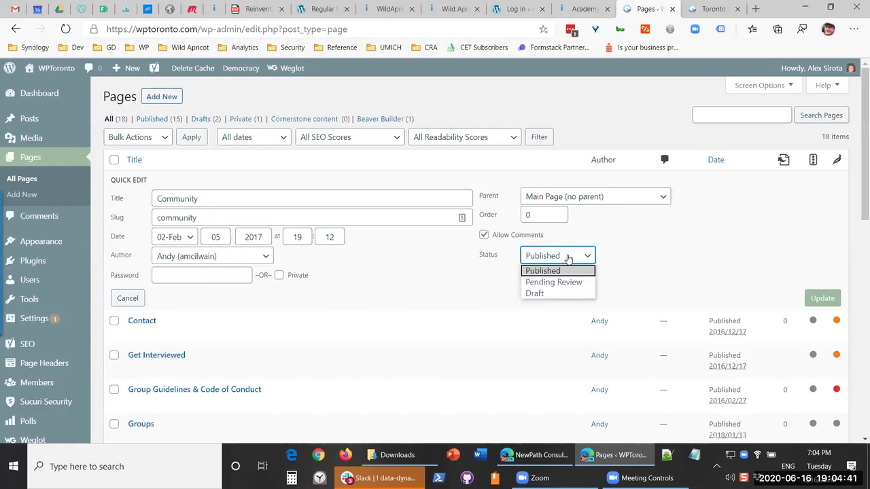
pyautogui.click(568, 257)
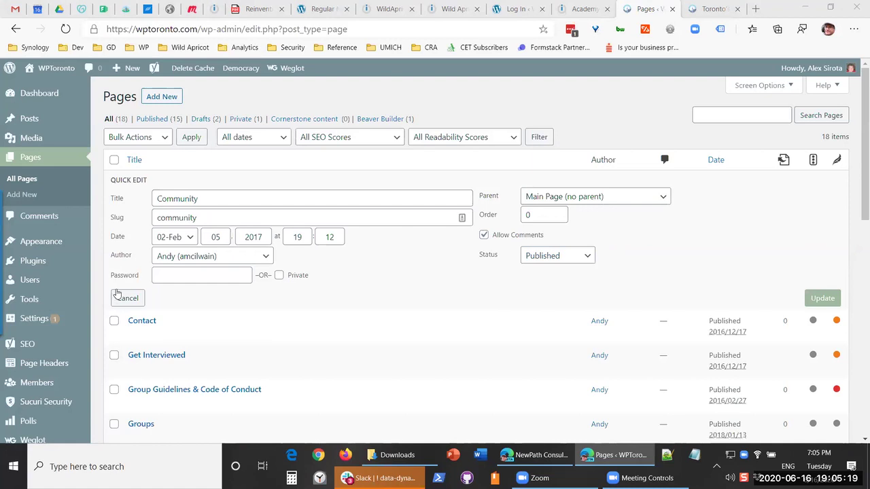
pyautogui.press('Escape')
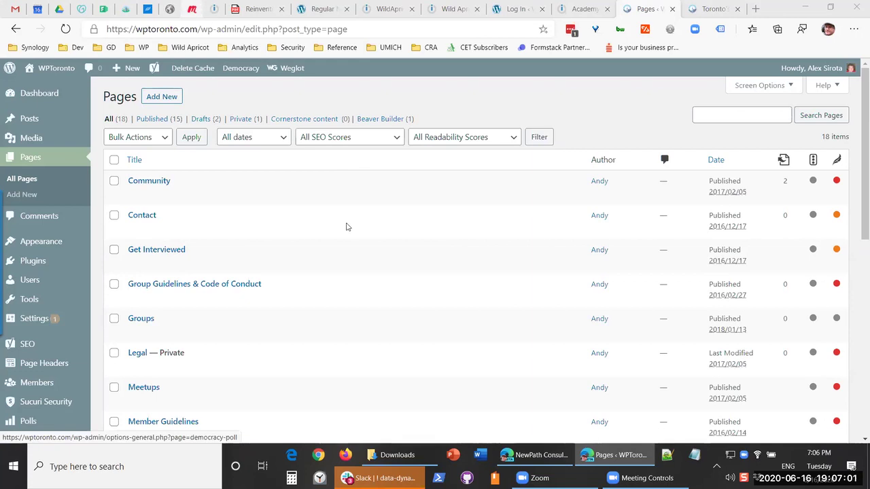
# Switch to the Meetup Toronto event tab with Ctrl+Tab.
pyautogui.hotkey('ctrl', 'Tab')
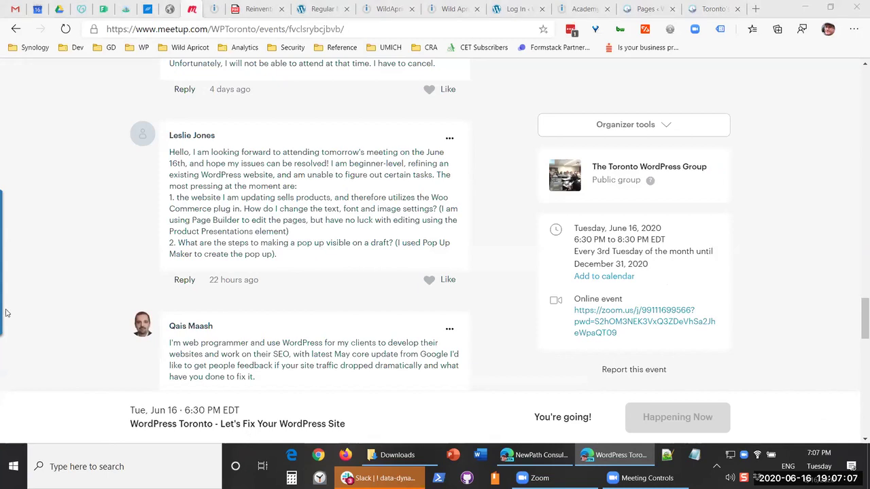
pyautogui.click(352, 279)
pyautogui.scroll(-2, 181, 235)
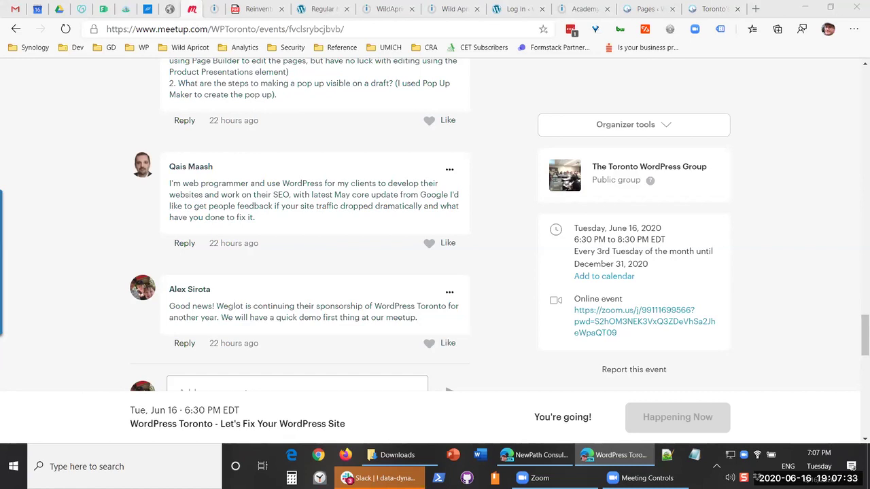
pyautogui.moveTo(300, 206); pyautogui.dragTo(191, 204)
pyautogui.click(171, 204)
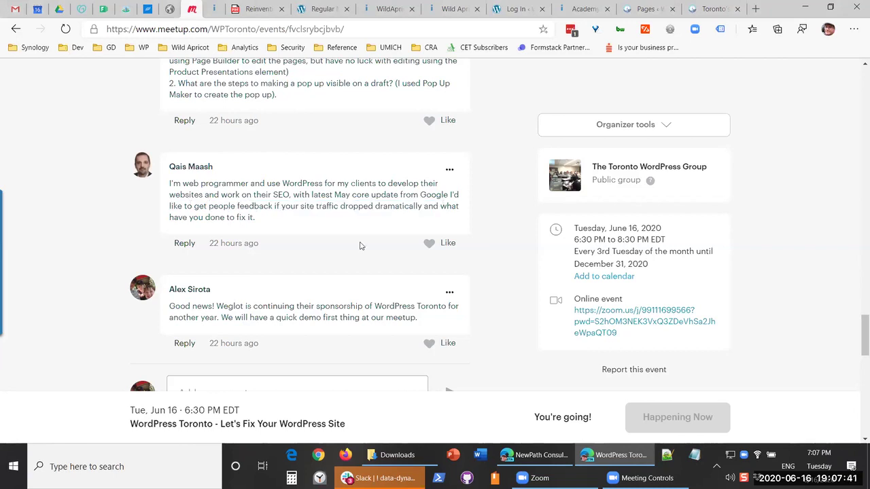
pyautogui.scroll(-2, 362, 265)
pyautogui.scroll(-2, 362, 265)
pyautogui.scroll(4, 362, 265)
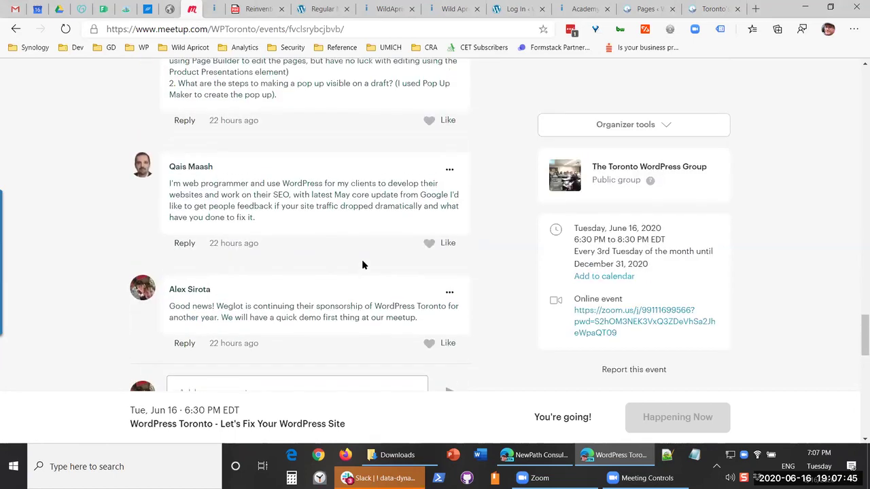
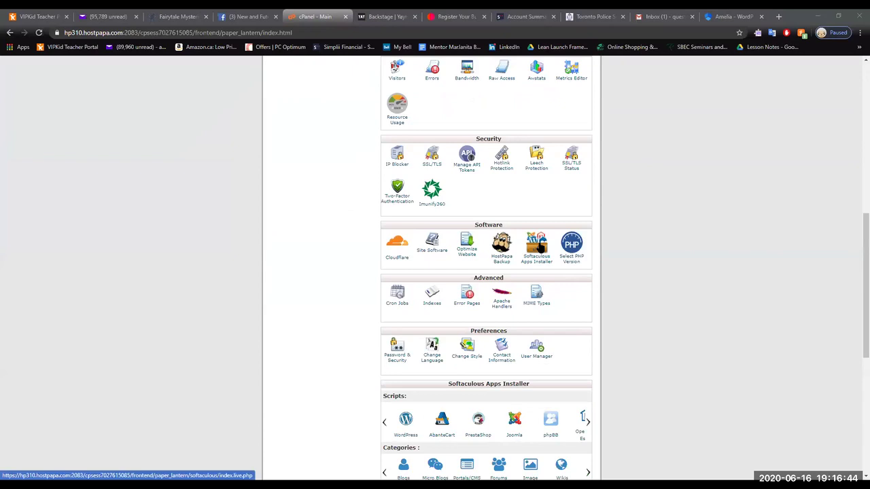
# From Softaculous's Installations list, open the WordPress admin for quest-4-knowledge.ca.
pyautogui.click(537, 246)
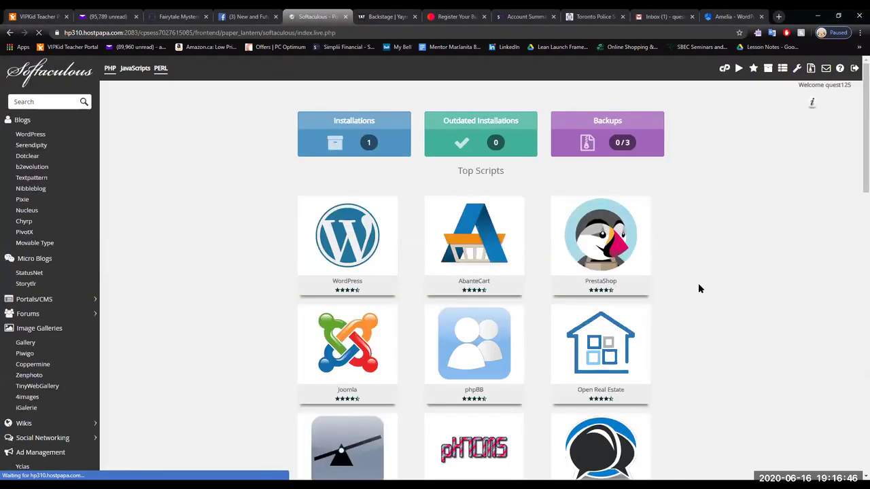
pyautogui.scroll(-3, 684, 291)
pyautogui.scroll(3, 683, 291)
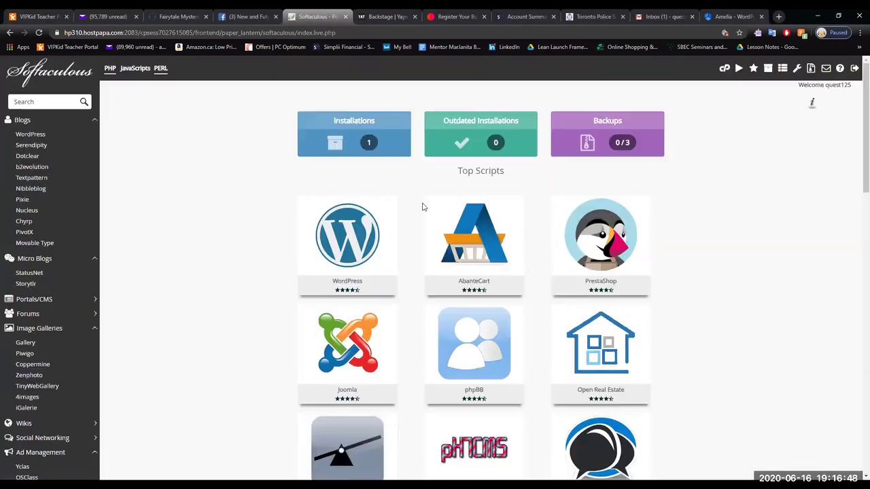
pyautogui.click(371, 142)
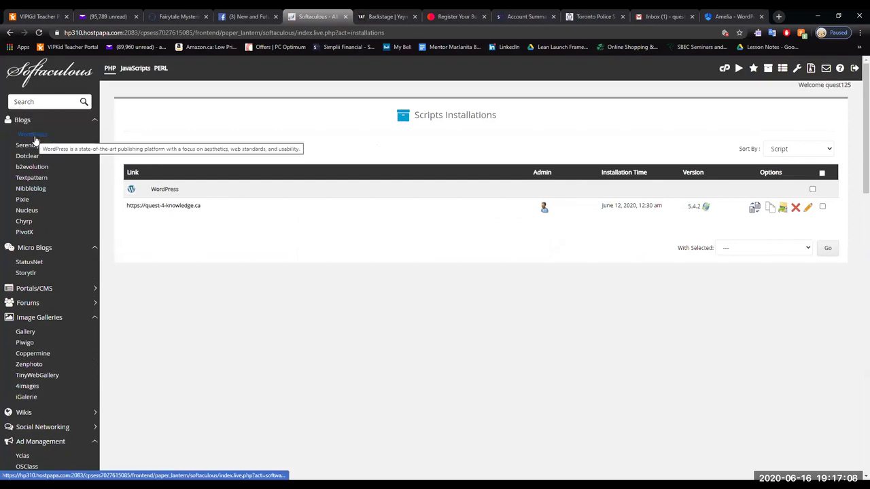
pyautogui.rightClick(544, 211)
pyautogui.press('Escape')
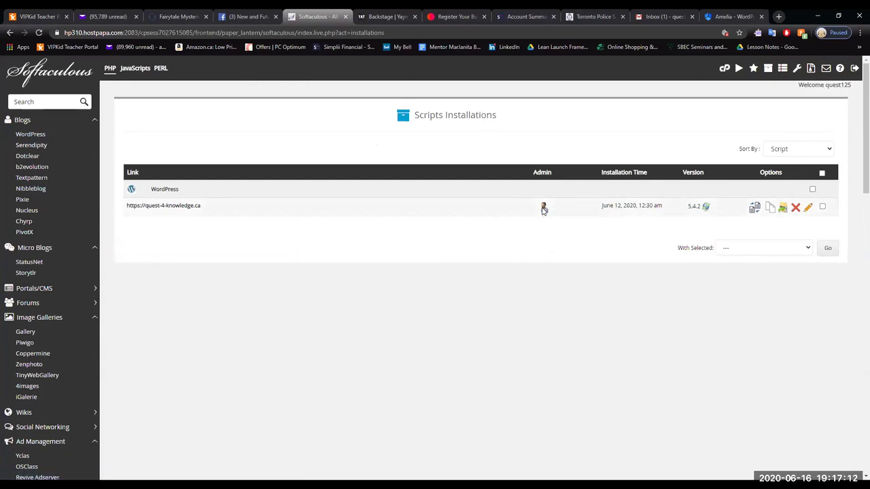
pyautogui.click(544, 210)
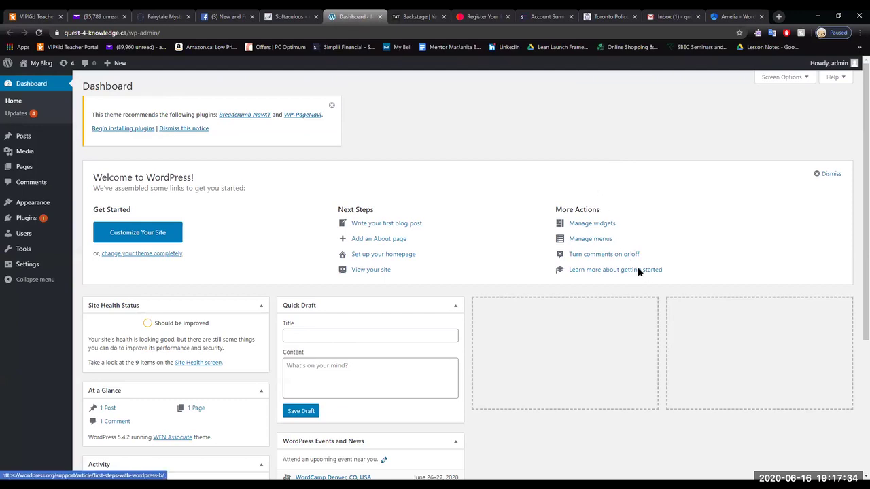
# Look over the Dashboard, then visit the site's 'My Blog' front page from the admin bar.
pyautogui.scroll(-1, 636, 270)
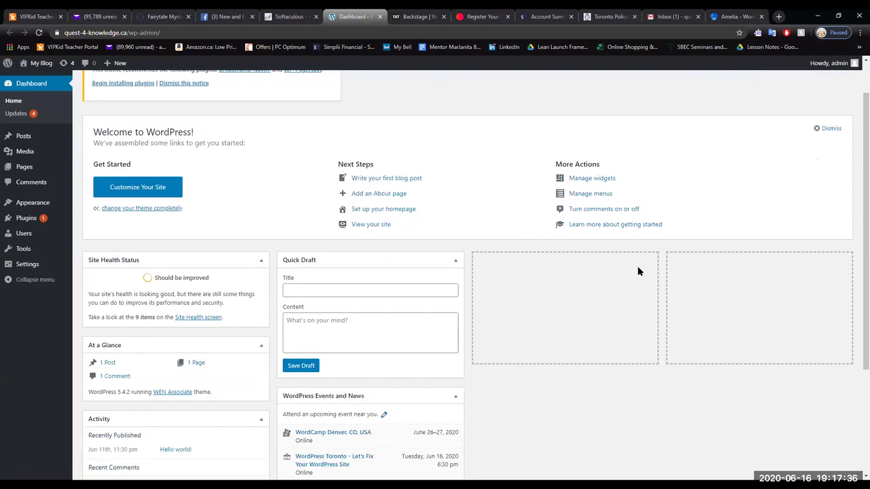
pyautogui.scroll(-1, 608, 248)
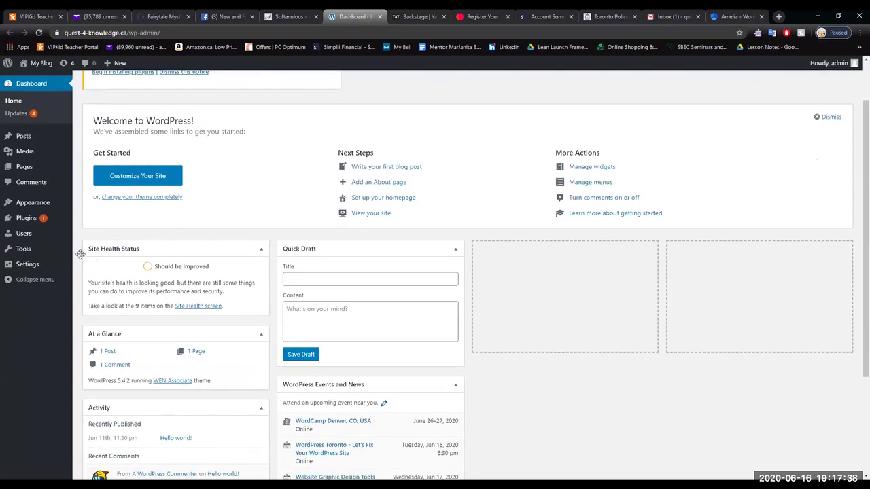
pyautogui.moveTo(25, 222)
pyautogui.scroll(-3, 576, 294)
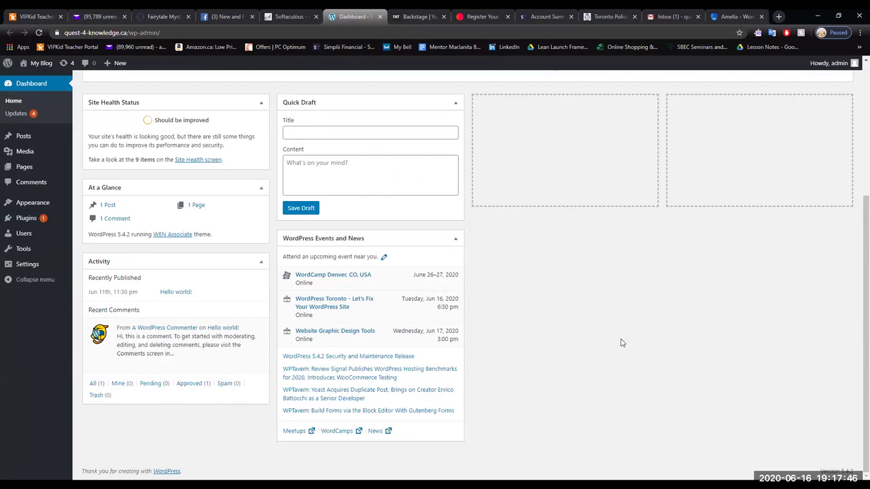
pyautogui.scroll(4, 621, 341)
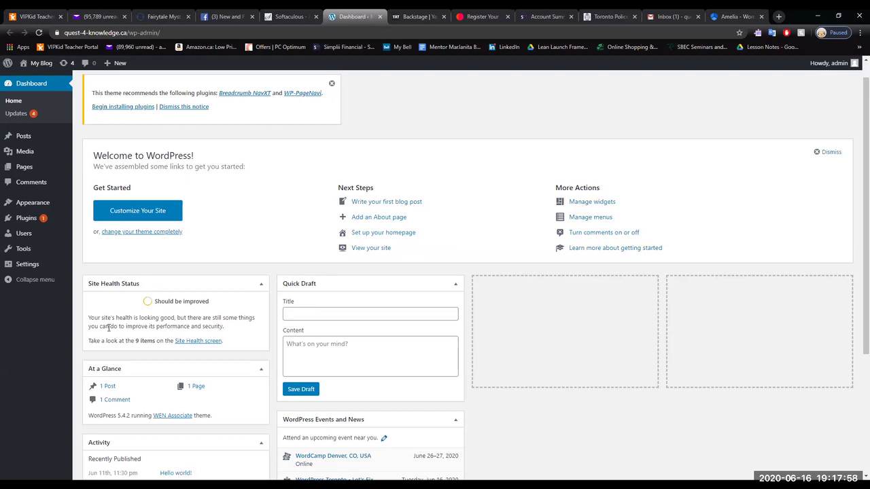
pyautogui.scroll(1, 163, 284)
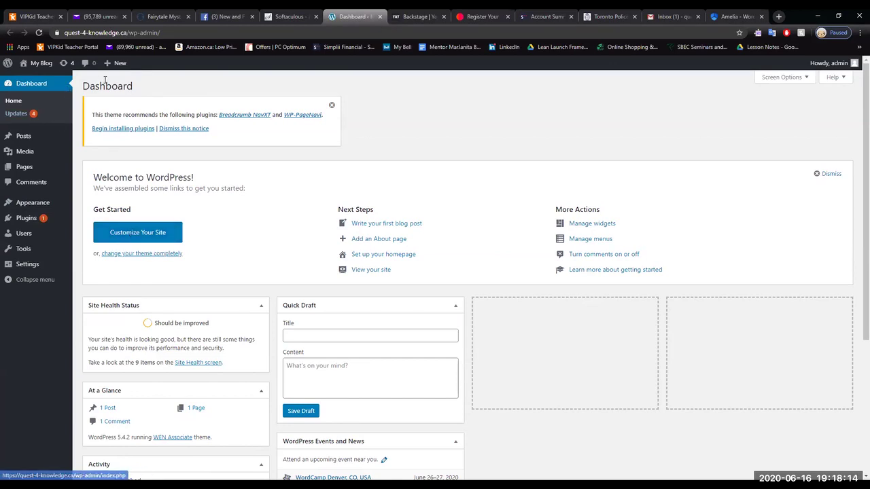
pyautogui.moveTo(23, 63)
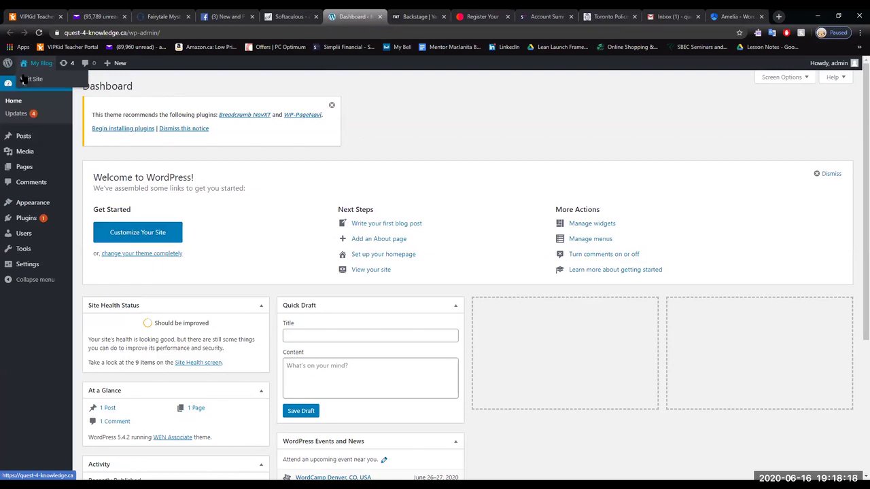
pyautogui.click(24, 80)
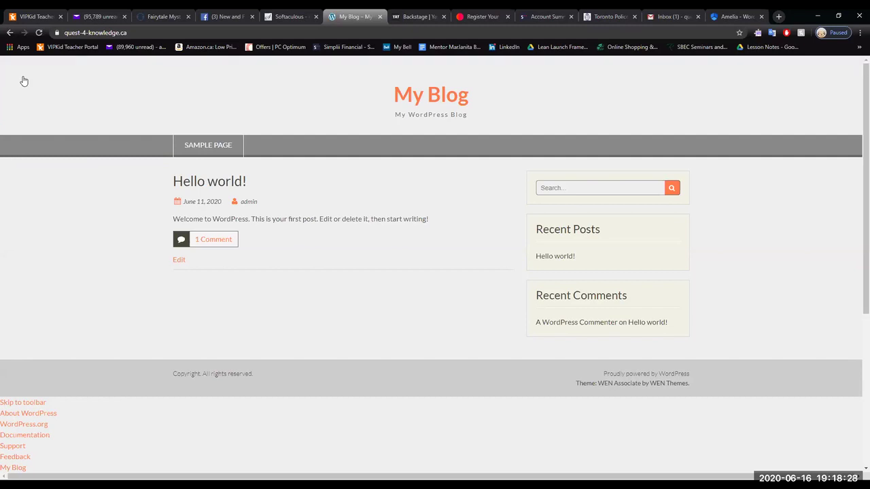
# Go back from the My Blog front page to the admin Dashboard.
pyautogui.click(9, 32)
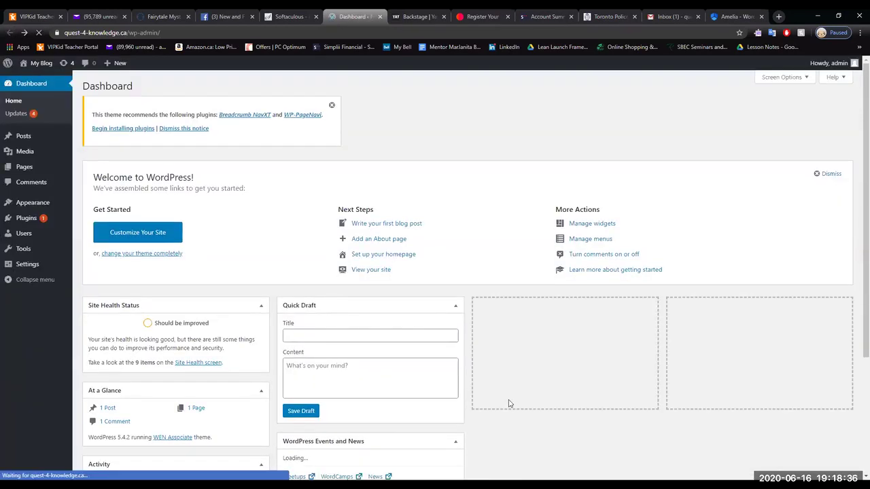
# Open the Customizer theme browser and list the 3859 WordPress.org themes.
pyautogui.click(157, 254)
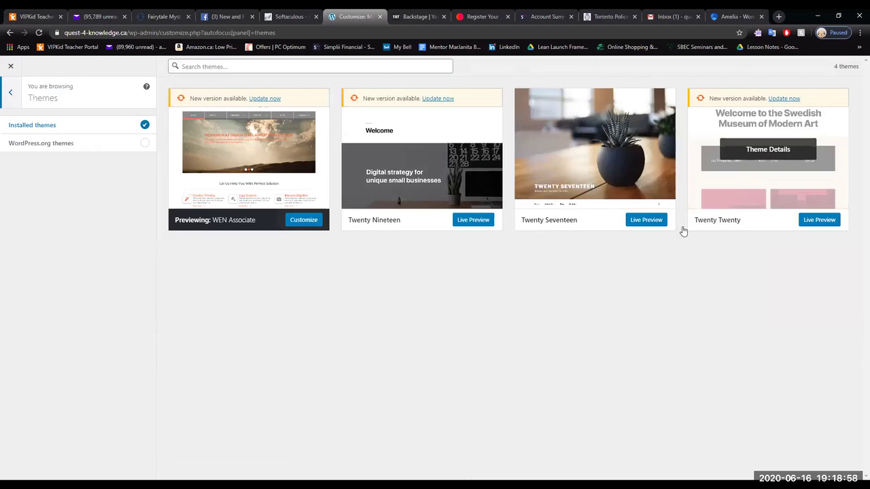
pyautogui.click(142, 143)
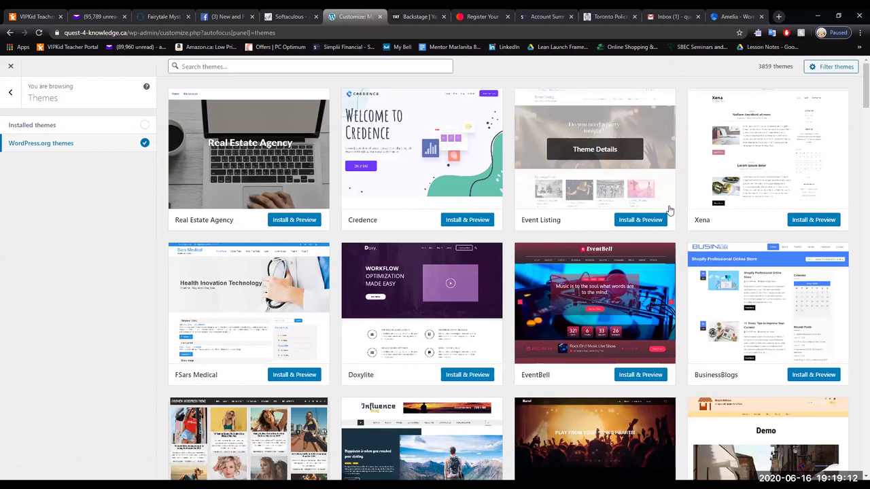
# Bookmark the WordPress.org theme browsing page in Chrome.
pyautogui.scroll(-2, 669, 211)
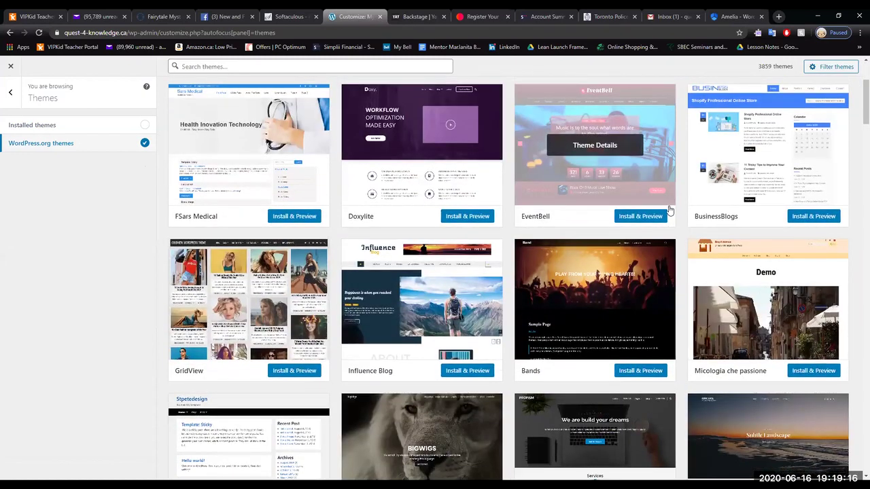
pyautogui.scroll(-2, 669, 210)
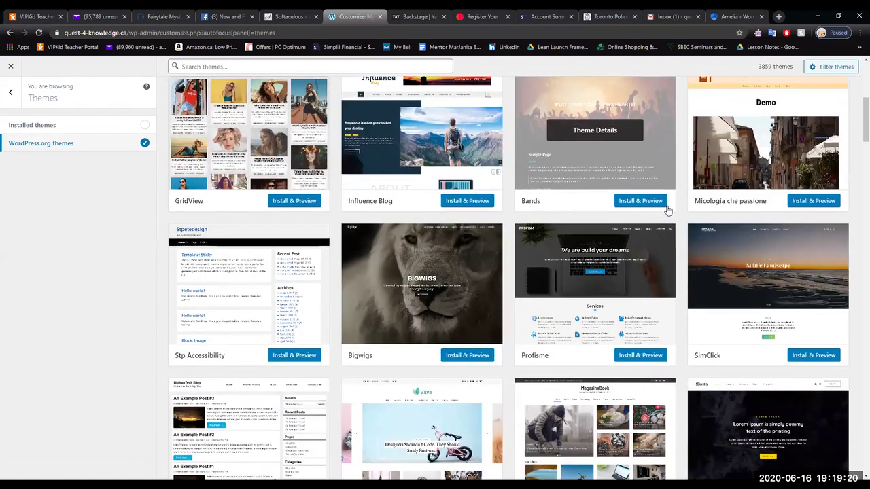
pyautogui.scroll(-1, 669, 210)
pyautogui.scroll(-3, 668, 211)
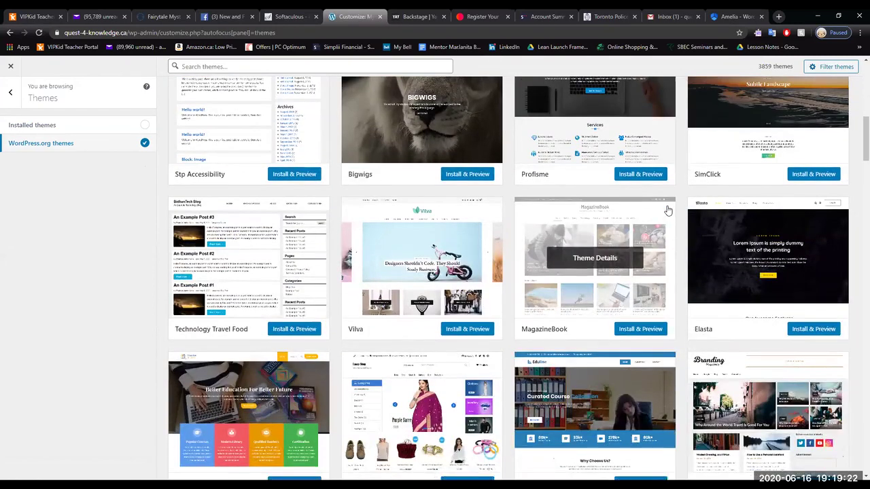
pyautogui.scroll(-2, 668, 210)
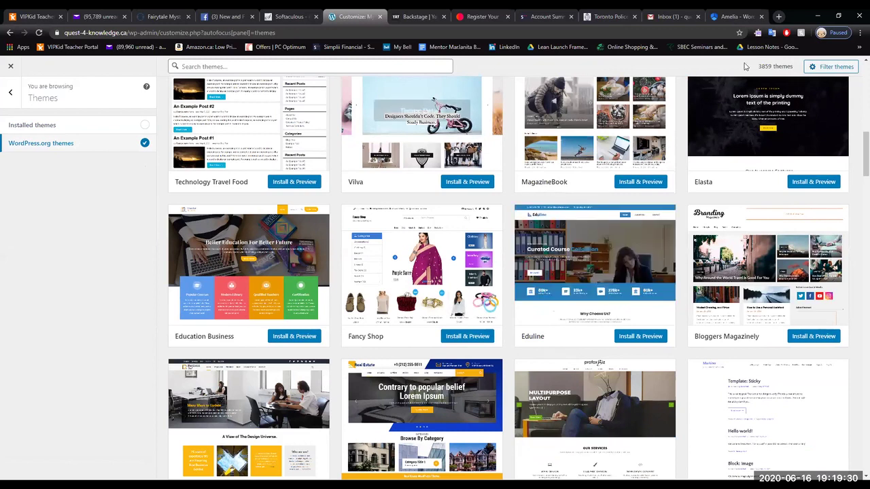
pyautogui.click(741, 33)
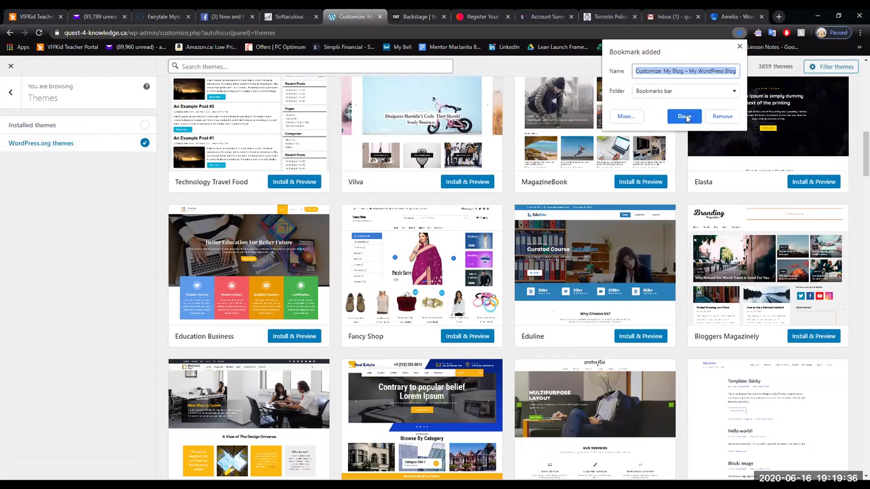
pyautogui.click(686, 117)
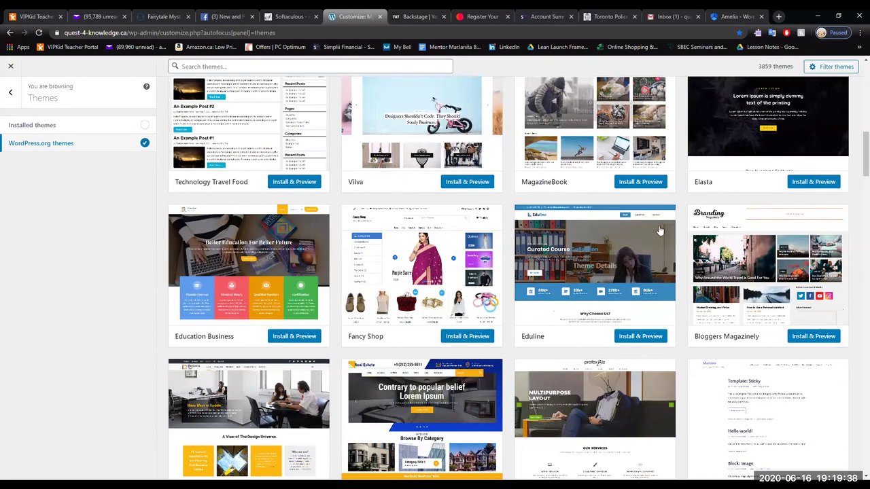
# Browse the theme grid past Musicaholic, Open Shop, Popular Business and BA Hotel light.
pyautogui.scroll(-1, 724, 237)
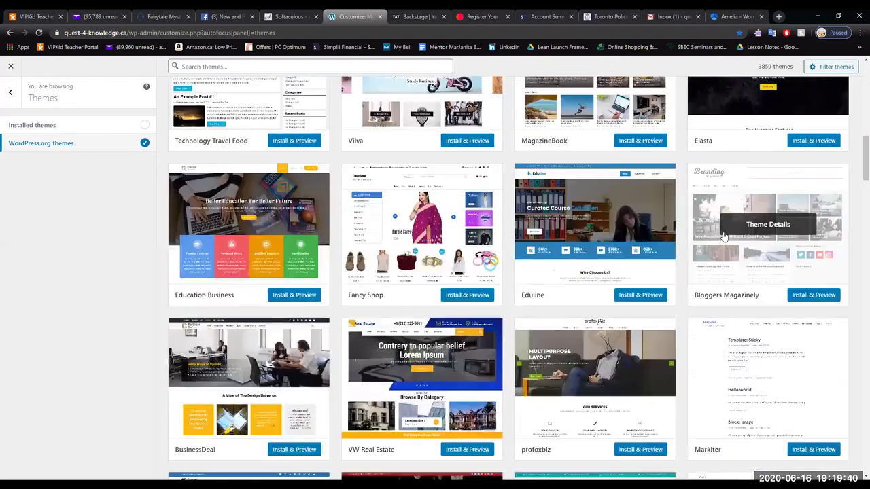
pyautogui.scroll(-2, 724, 237)
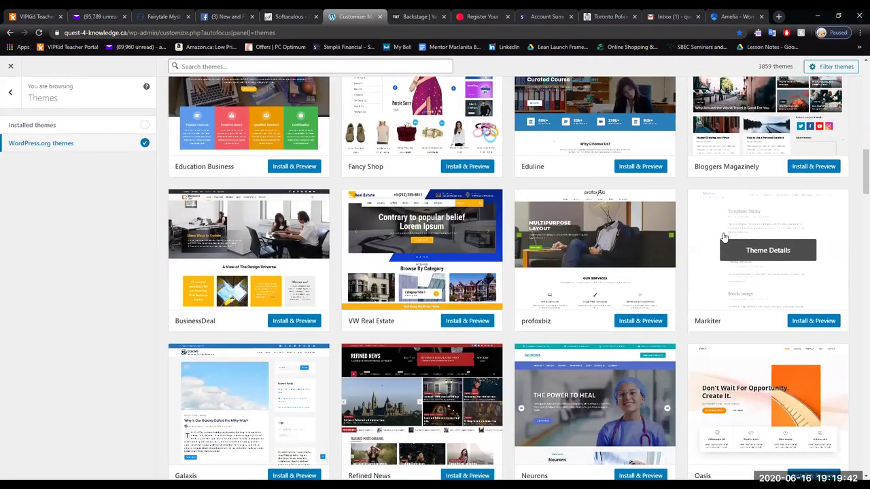
pyautogui.scroll(-3, 724, 236)
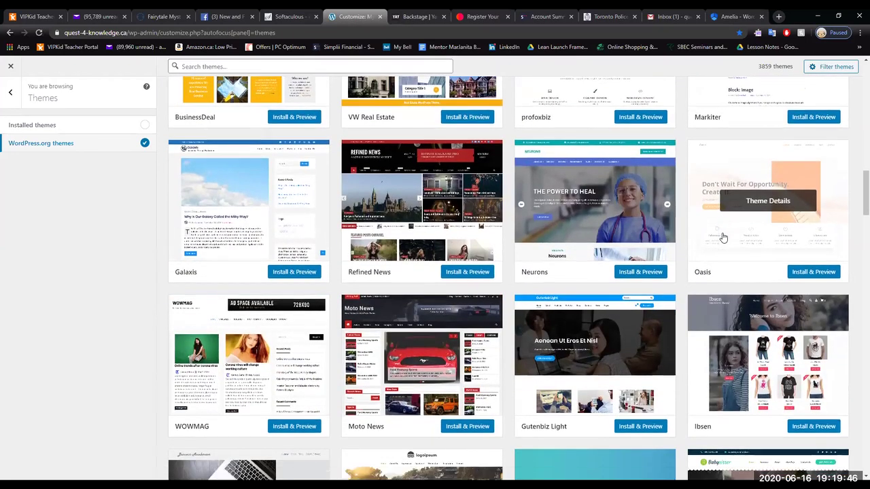
pyautogui.scroll(-5, 723, 237)
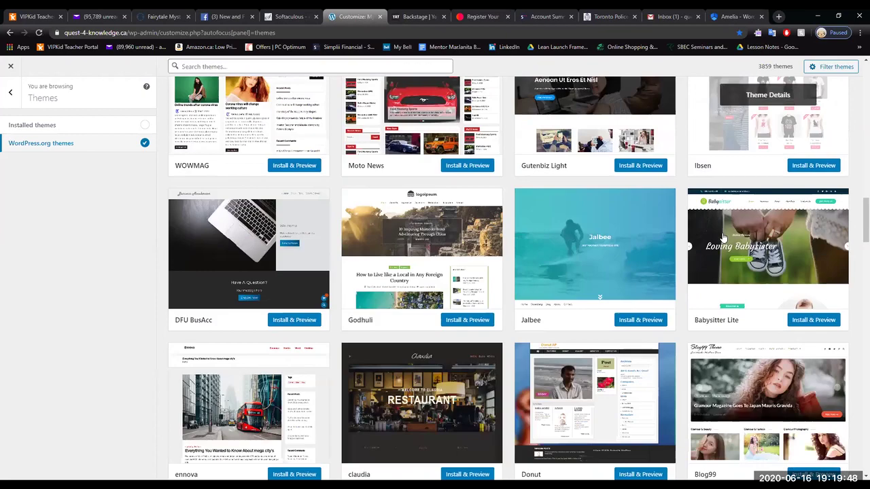
pyautogui.scroll(-2, 723, 237)
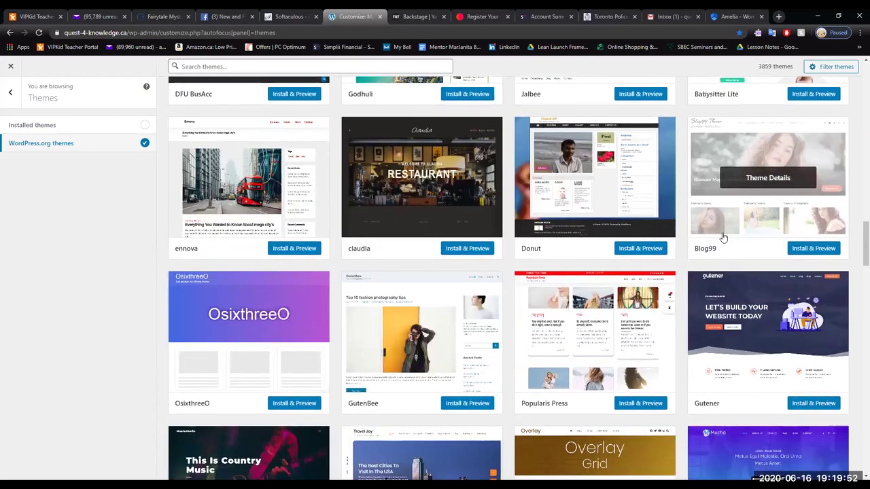
pyautogui.scroll(-2, 723, 237)
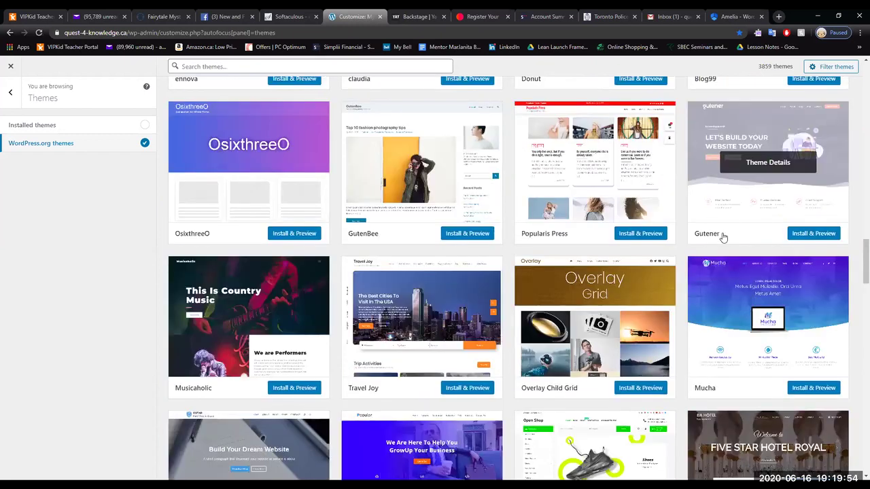
pyautogui.scroll(-1, 723, 237)
pyautogui.scroll(-2, 724, 237)
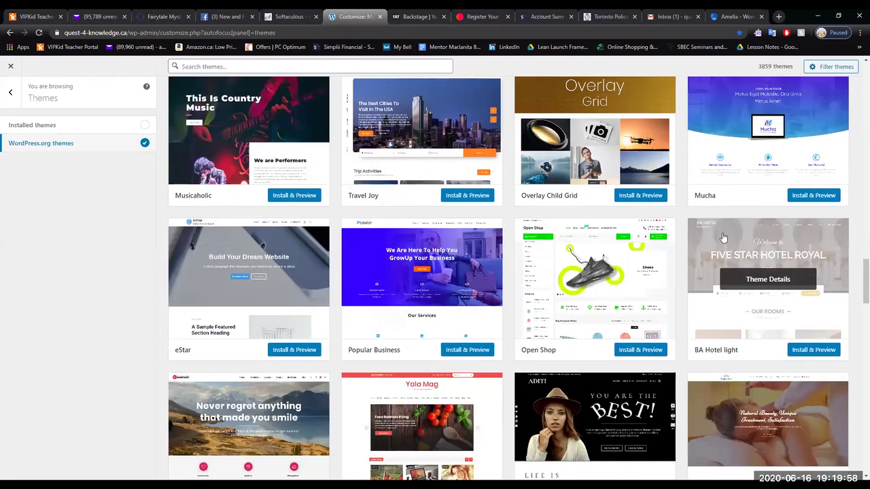
pyautogui.scroll(-1, 724, 237)
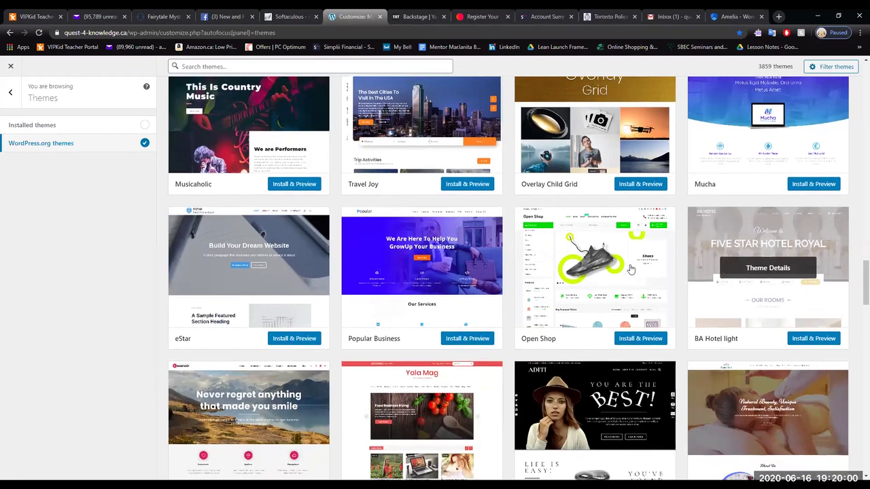
pyautogui.scroll(1, 421, 268)
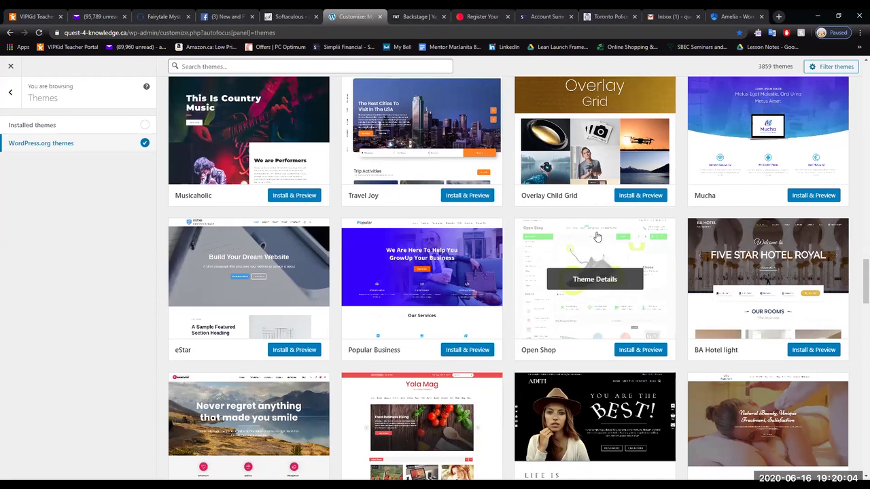
pyautogui.scroll(1, 591, 243)
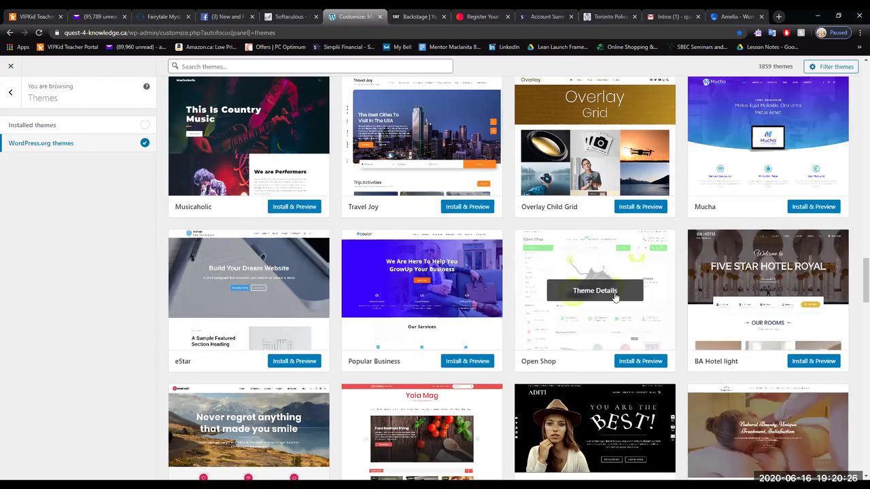
pyautogui.scroll(-1, 615, 295)
pyautogui.scroll(-2, 615, 296)
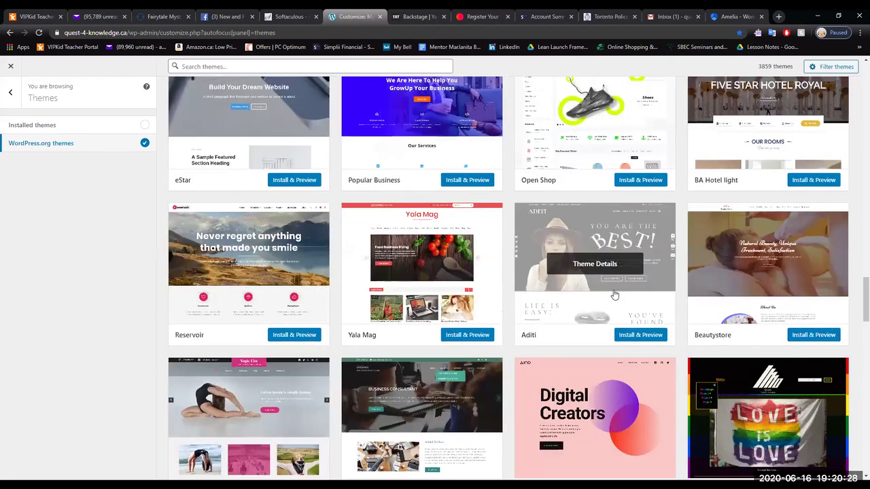
pyautogui.scroll(-3, 615, 294)
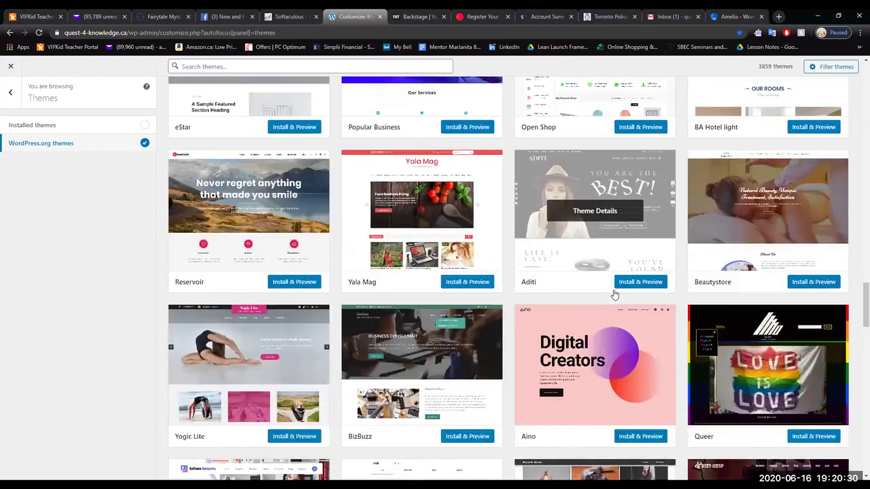
pyautogui.scroll(-3, 614, 294)
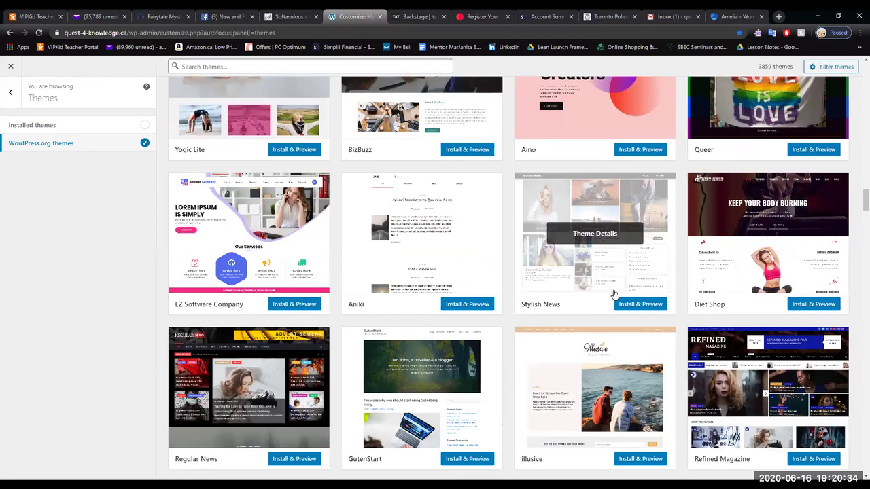
pyautogui.scroll(-3, 614, 294)
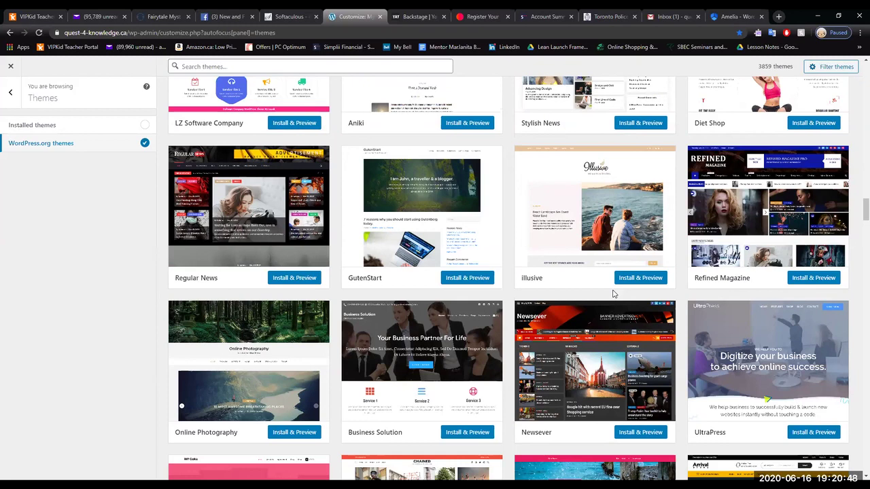
pyautogui.scroll(-3, 612, 293)
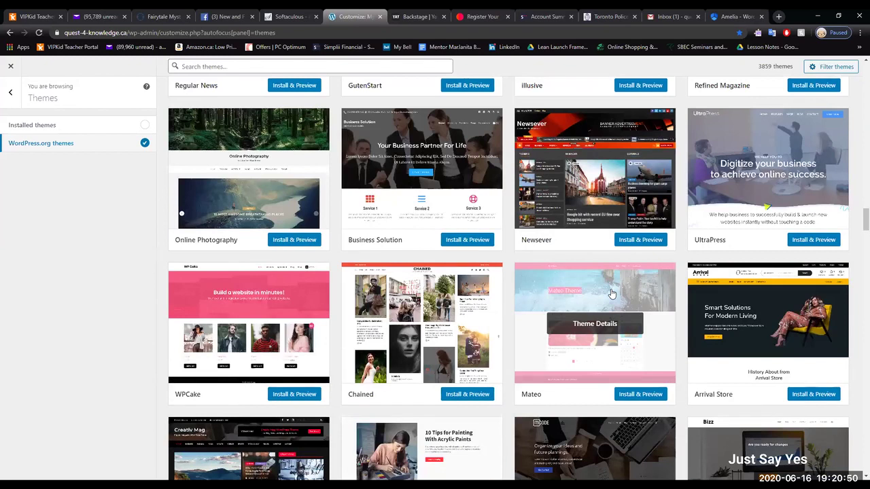
pyautogui.scroll(-1, 613, 294)
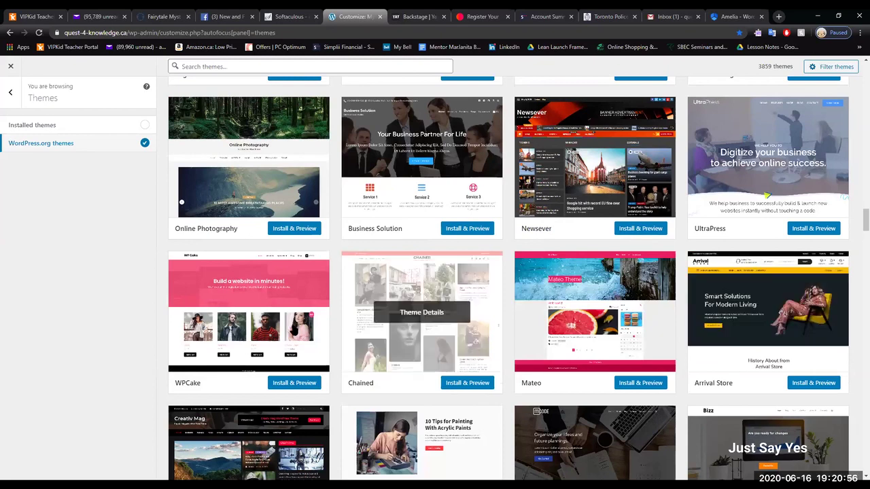
pyautogui.scroll(3, 296, 324)
pyautogui.scroll(1, 311, 232)
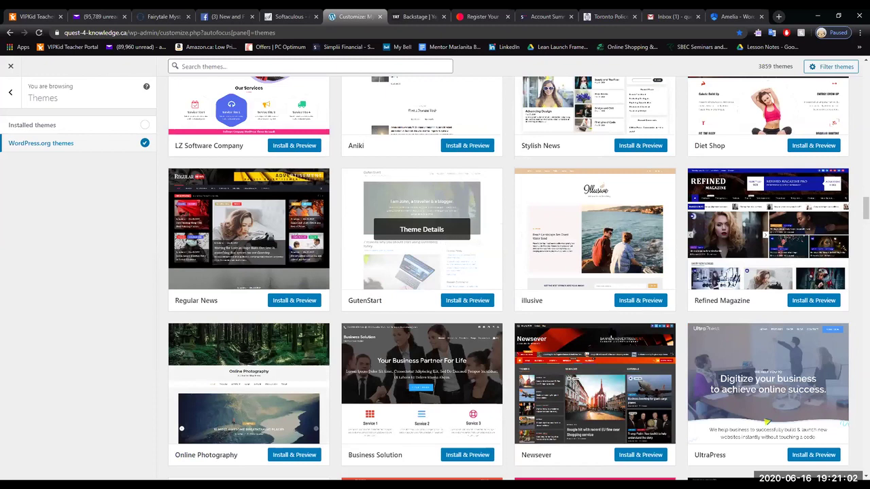
pyautogui.scroll(-3, 634, 332)
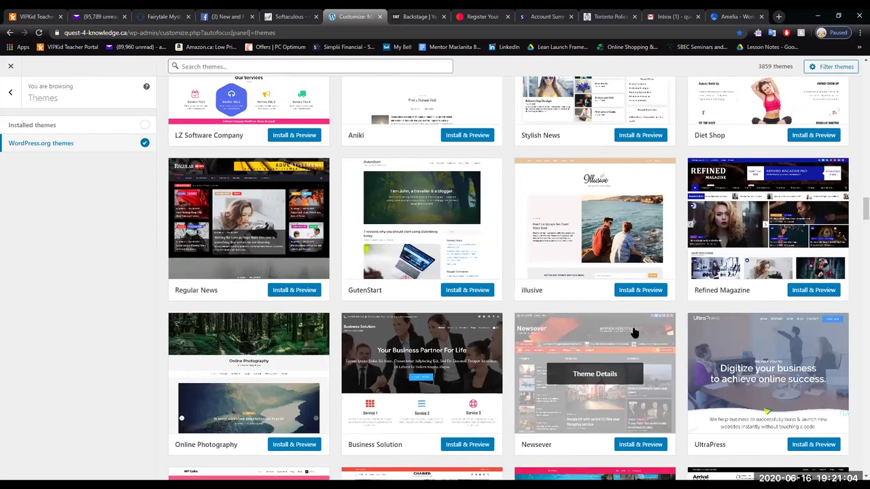
pyautogui.scroll(-6, 632, 332)
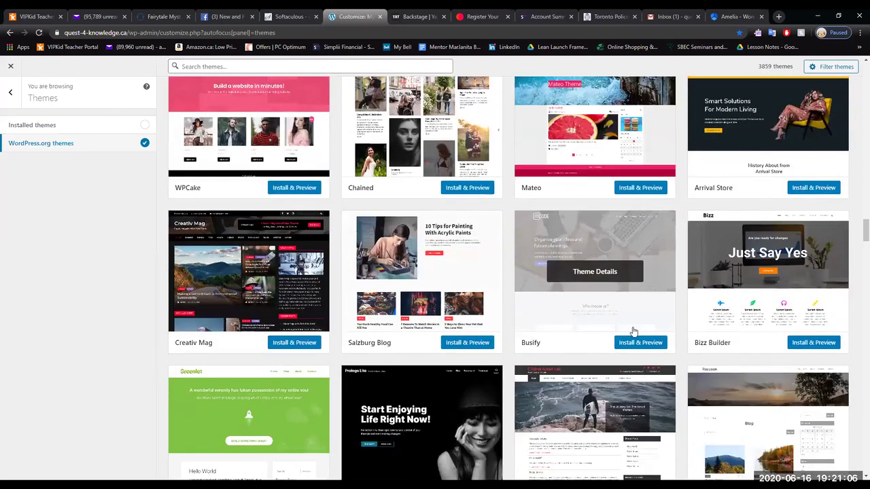
pyautogui.scroll(-2, 632, 331)
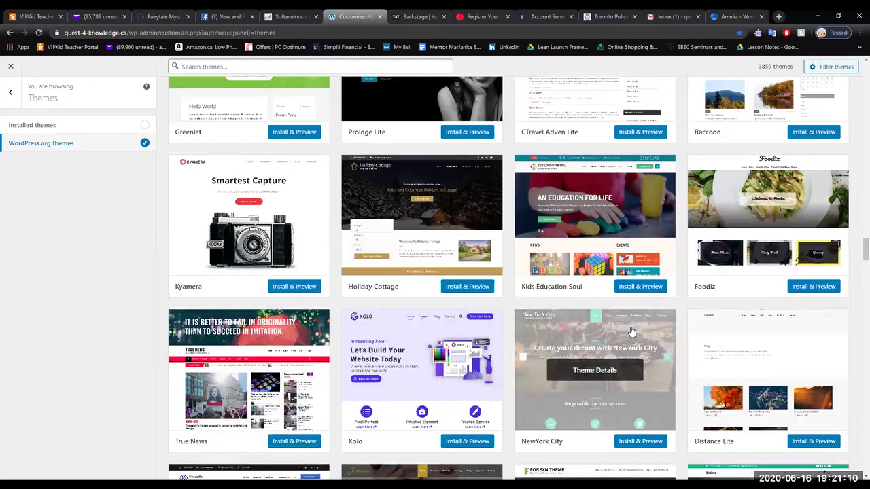
pyautogui.scroll(-2, 631, 331)
pyautogui.scroll(-5, 632, 331)
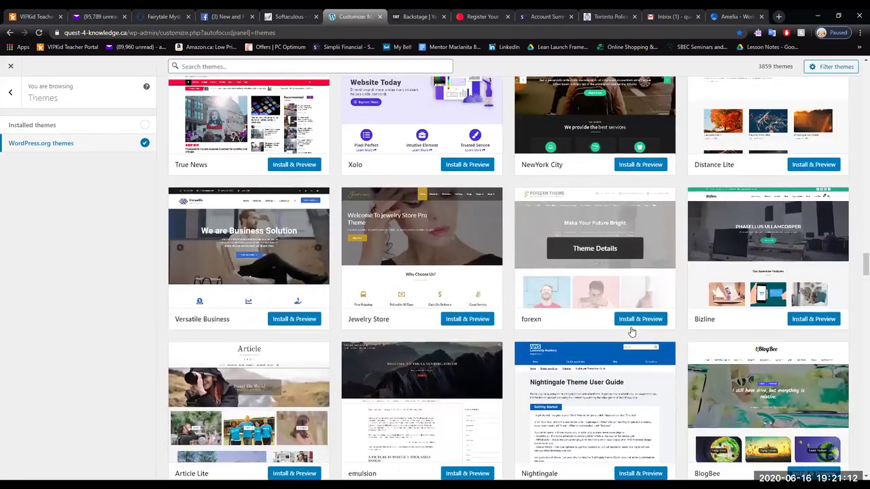
pyautogui.scroll(-3, 632, 332)
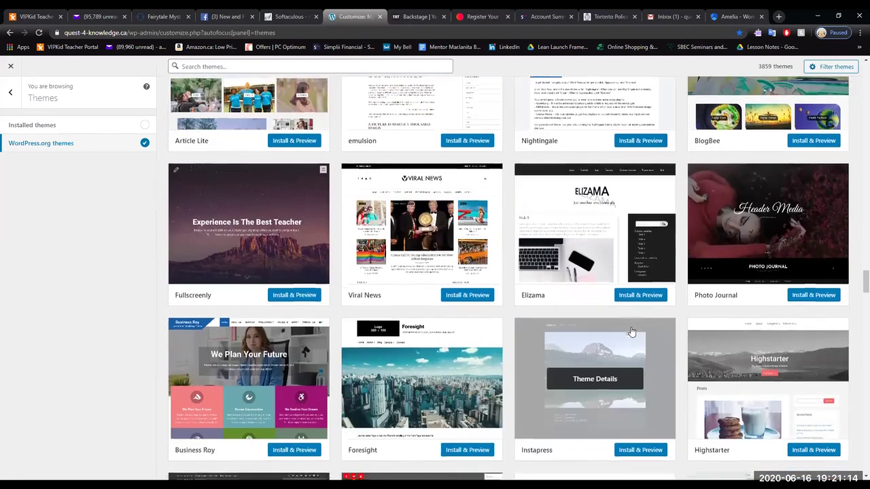
pyautogui.scroll(-1, 632, 332)
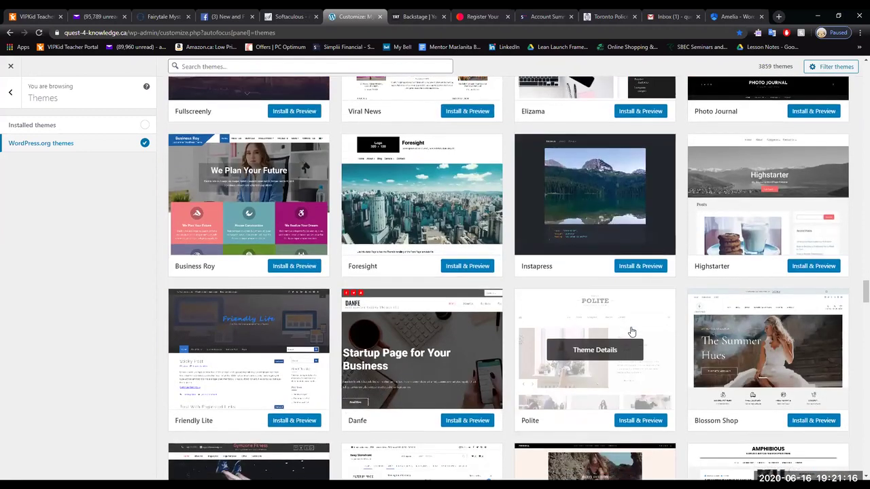
pyautogui.scroll(-2, 631, 331)
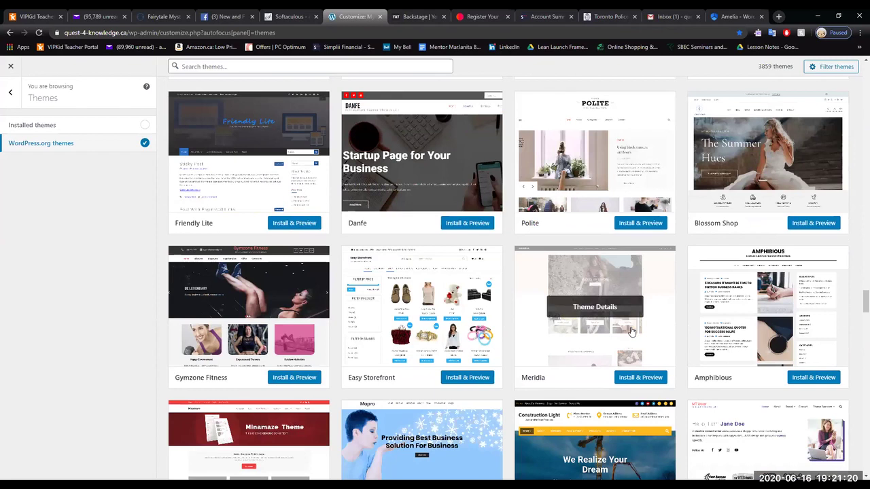
pyautogui.scroll(-1, 630, 329)
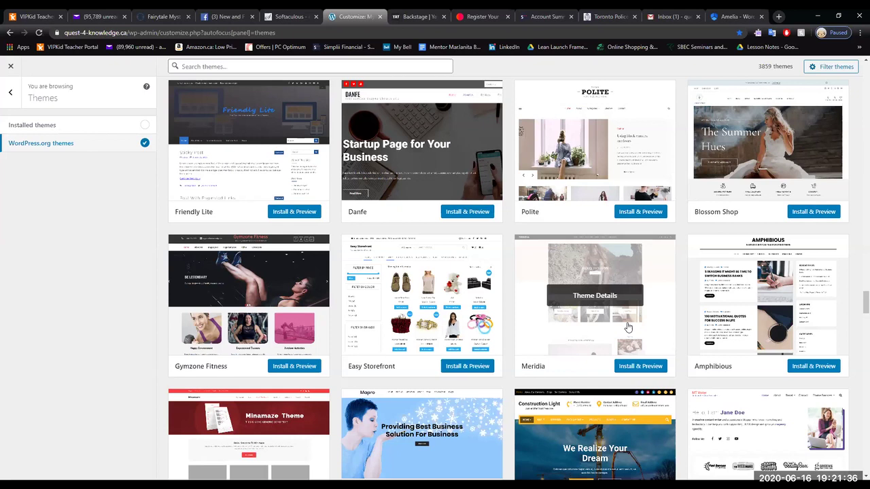
pyautogui.scroll(-1, 628, 327)
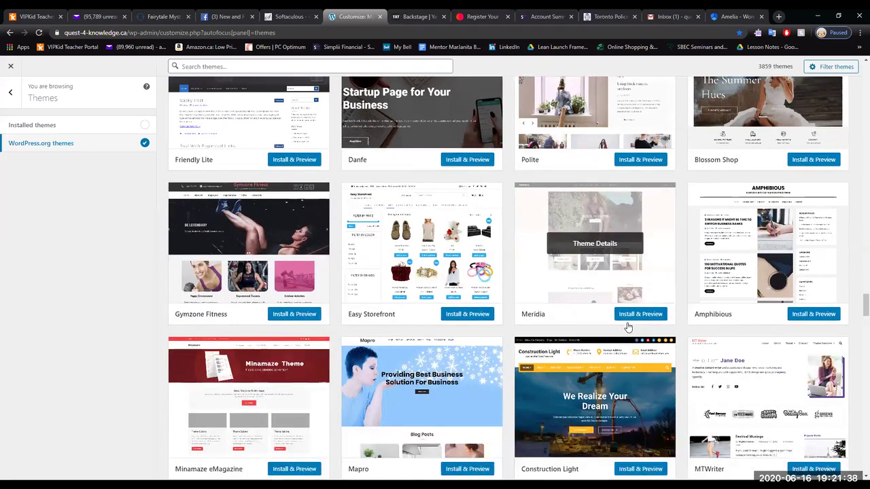
pyautogui.scroll(-3, 628, 328)
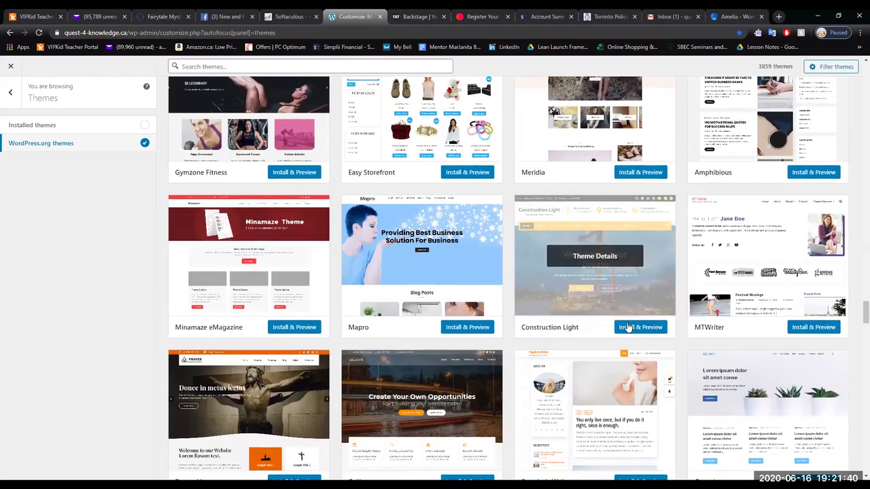
pyautogui.scroll(-3, 627, 327)
pyautogui.scroll(-4, 627, 328)
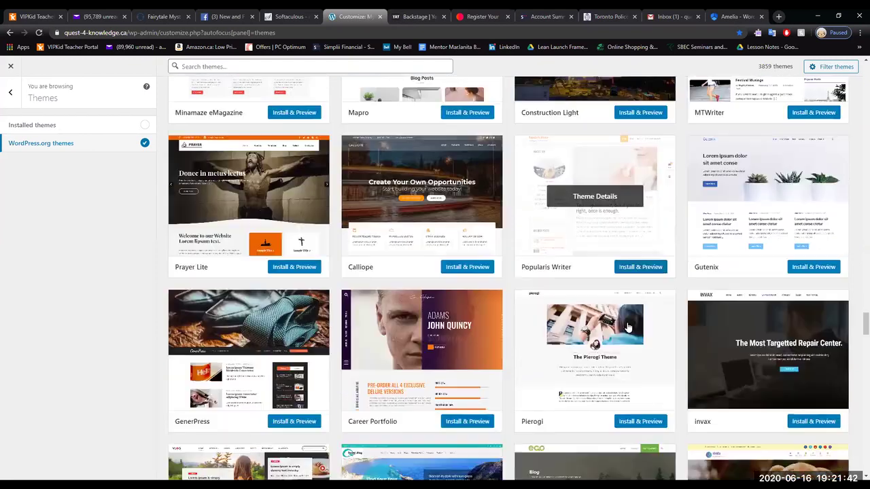
pyautogui.scroll(-1, 627, 327)
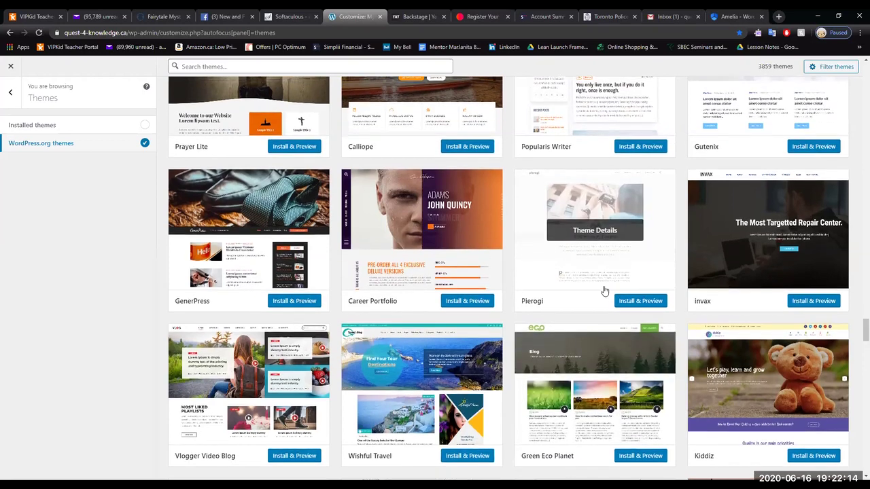
pyautogui.scroll(-3, 604, 290)
pyautogui.scroll(-2, 603, 290)
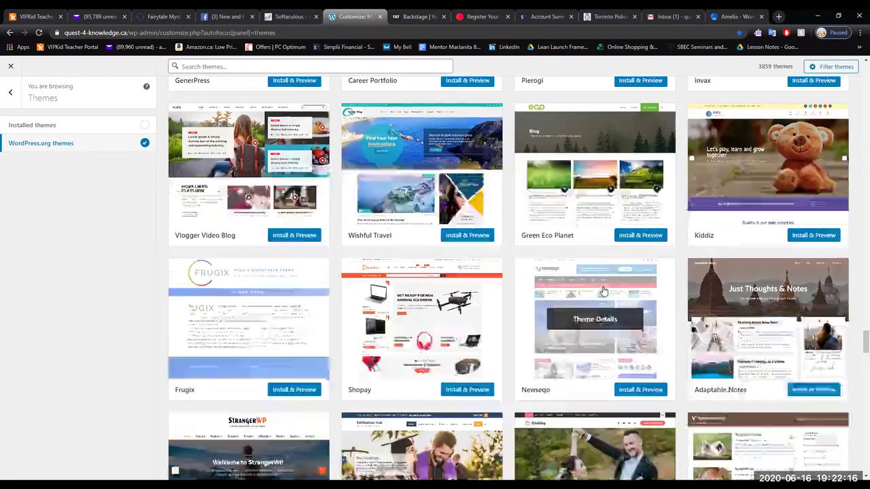
pyautogui.scroll(-2, 602, 291)
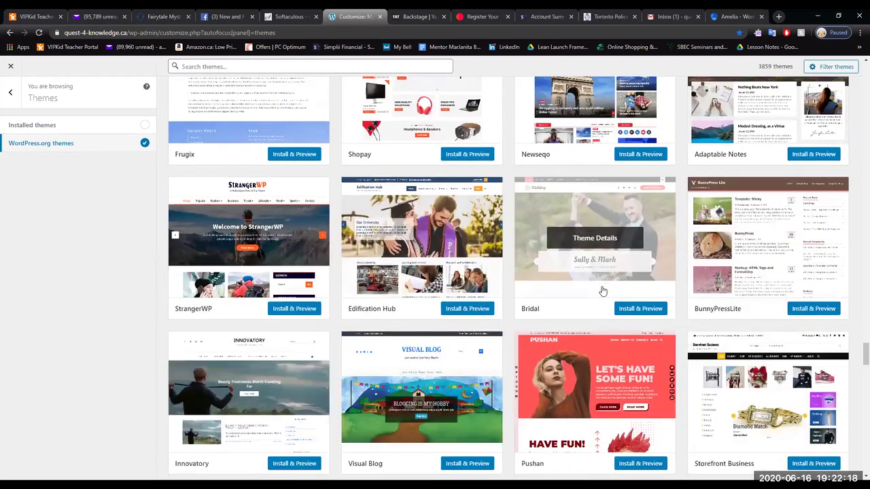
pyautogui.scroll(-2, 602, 291)
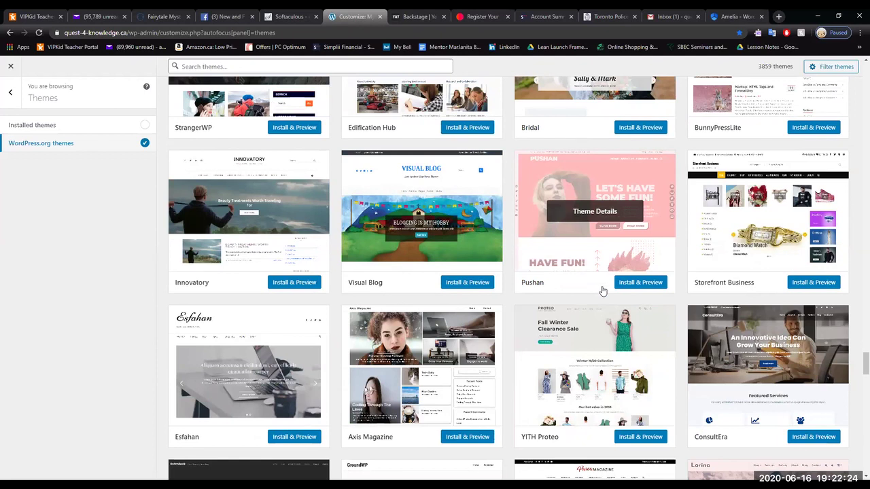
pyautogui.scroll(-3, 602, 291)
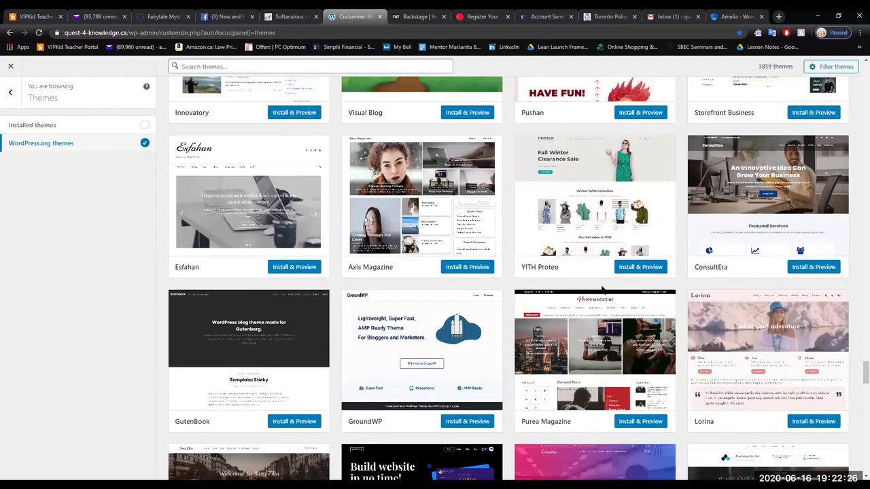
pyautogui.scroll(-2, 602, 290)
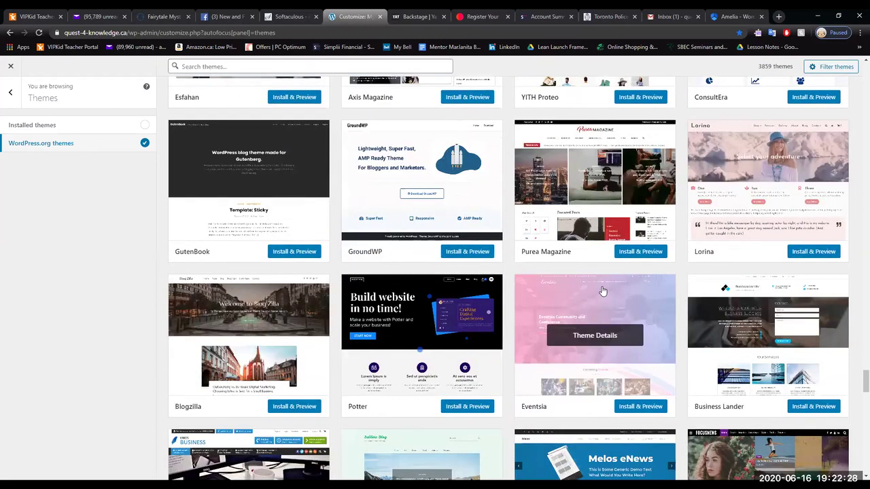
pyautogui.scroll(-1, 602, 290)
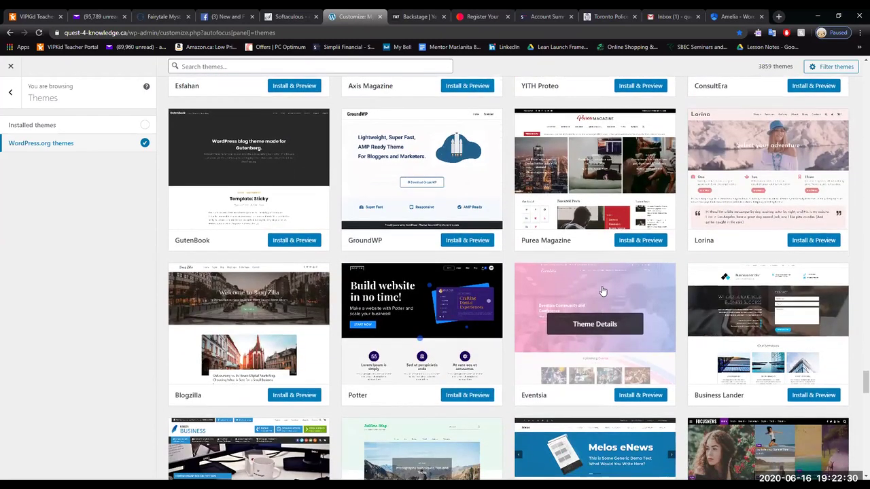
pyautogui.scroll(-1, 602, 291)
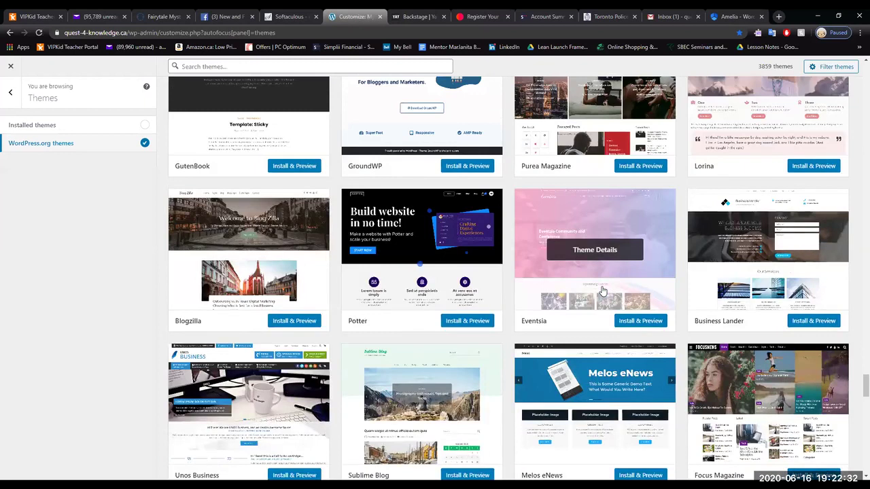
pyautogui.scroll(-1, 602, 291)
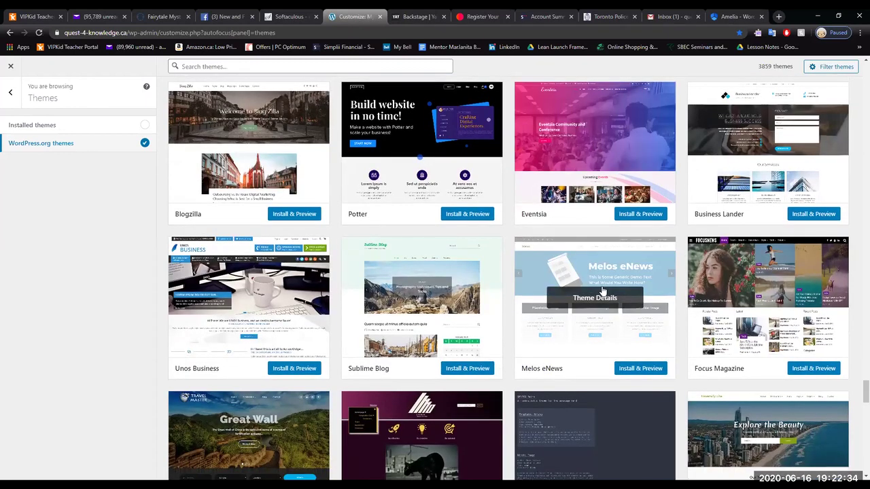
pyautogui.scroll(-2, 602, 290)
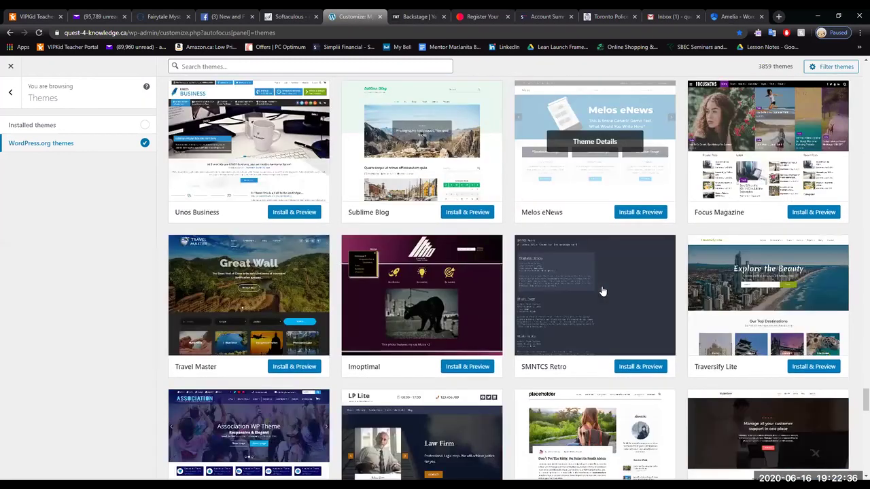
pyautogui.scroll(-1, 602, 290)
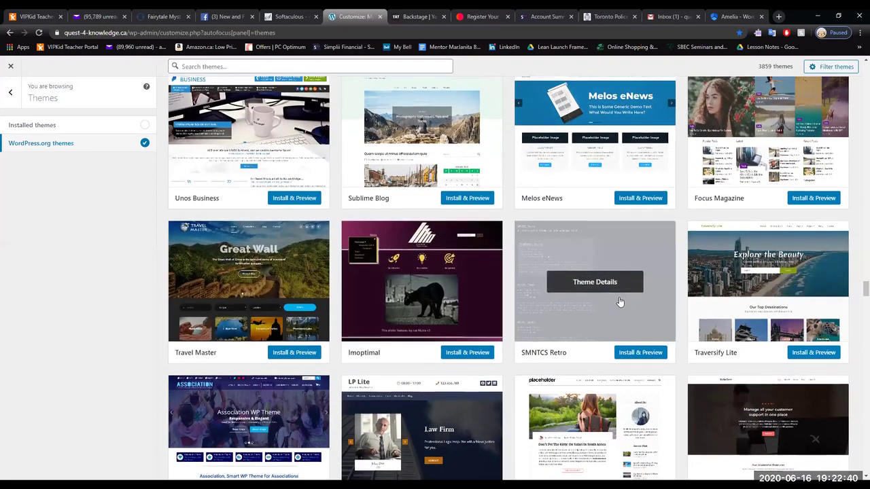
pyautogui.scroll(-2, 620, 302)
pyautogui.scroll(-2, 620, 302)
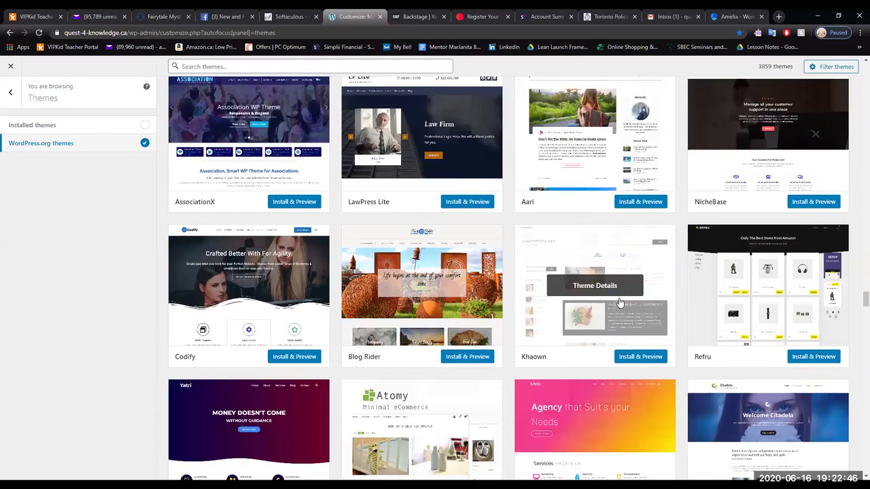
pyautogui.scroll(-3, 619, 303)
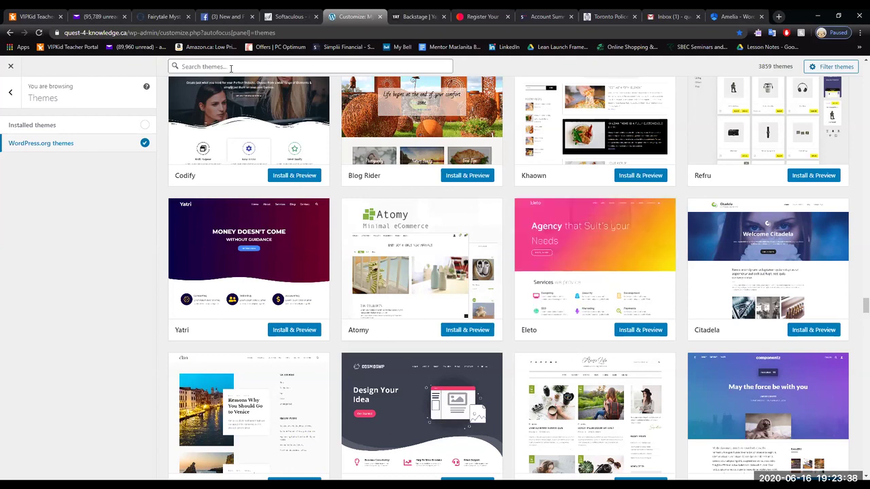
pyautogui.scroll(1, 204, 136)
pyautogui.scroll(3, 231, 146)
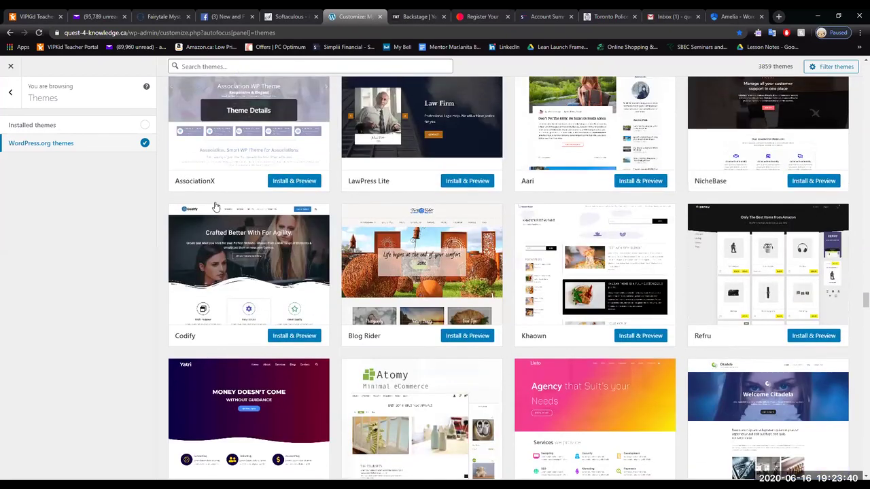
pyautogui.scroll(12, 214, 205)
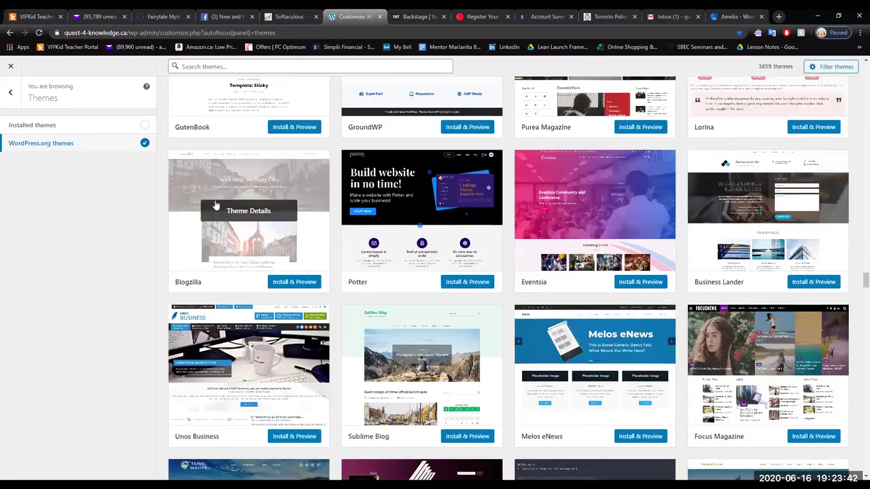
pyautogui.scroll(5, 215, 205)
# Exit the theme browser and Customizer back to the Dashboard, keeping WEN Associate active.
pyautogui.click(237, 65)
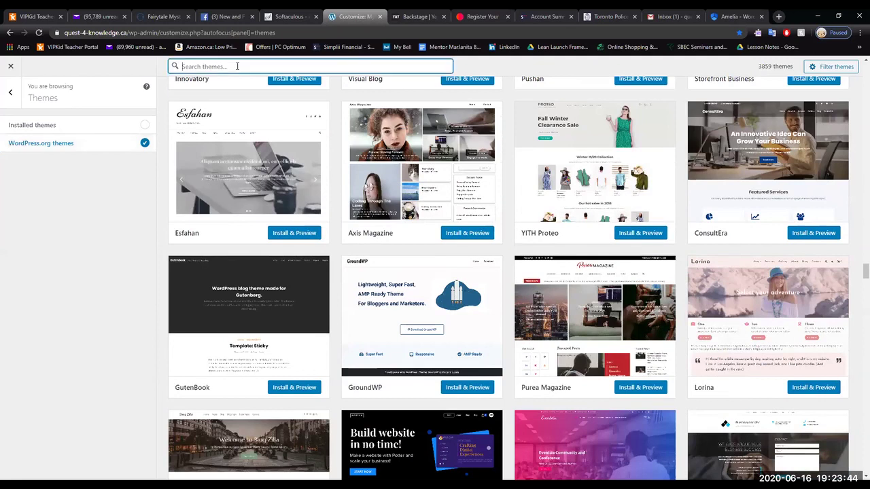
pyautogui.click(11, 96)
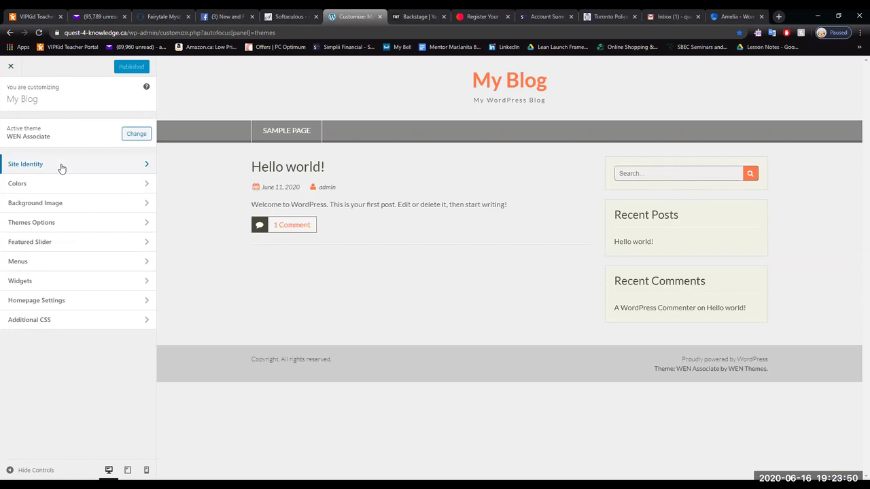
pyautogui.click(10, 67)
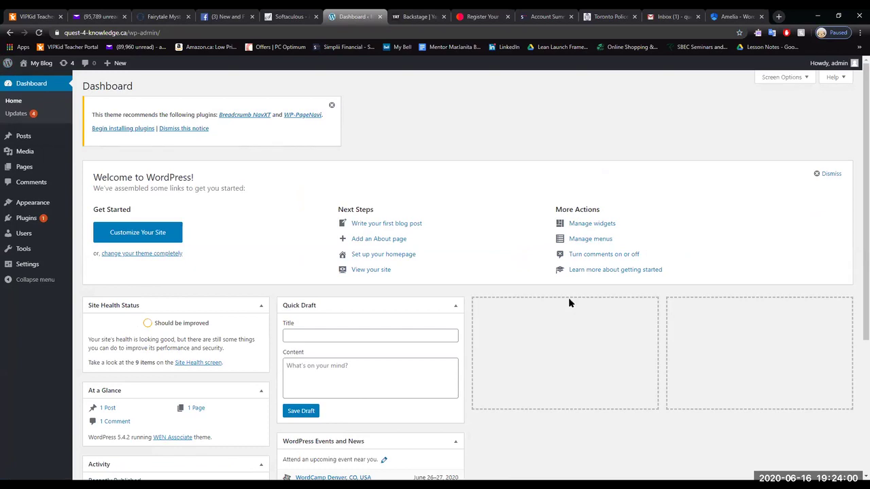
# Check WEN Associate's recommended plugins, then open the installed Plugins list.
pyautogui.scroll(-3, 544, 301)
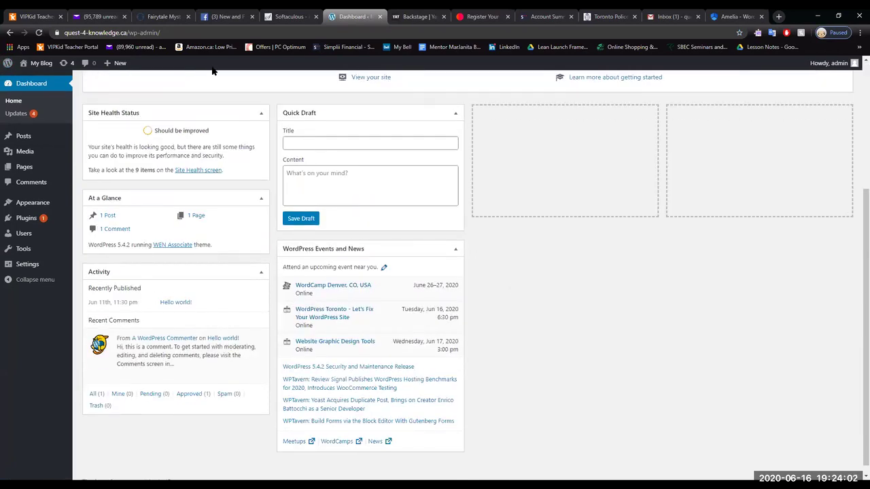
pyautogui.scroll(-1, 281, 141)
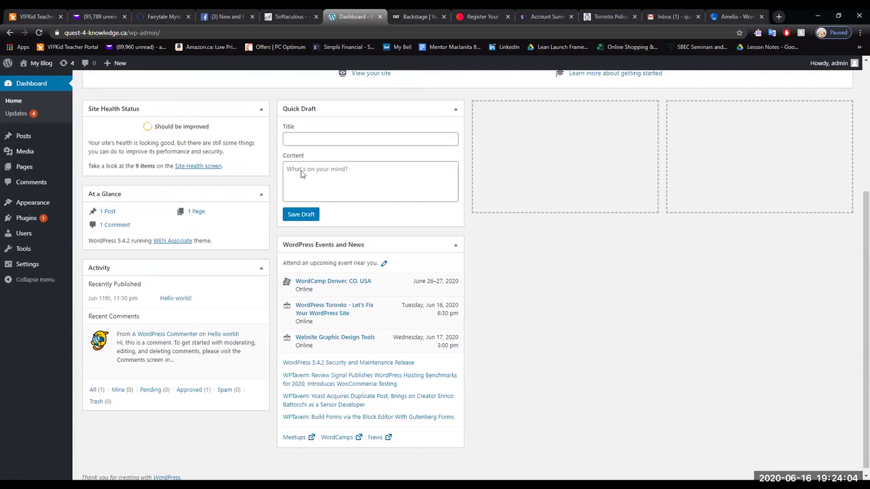
pyautogui.scroll(3, 303, 174)
pyautogui.click(115, 130)
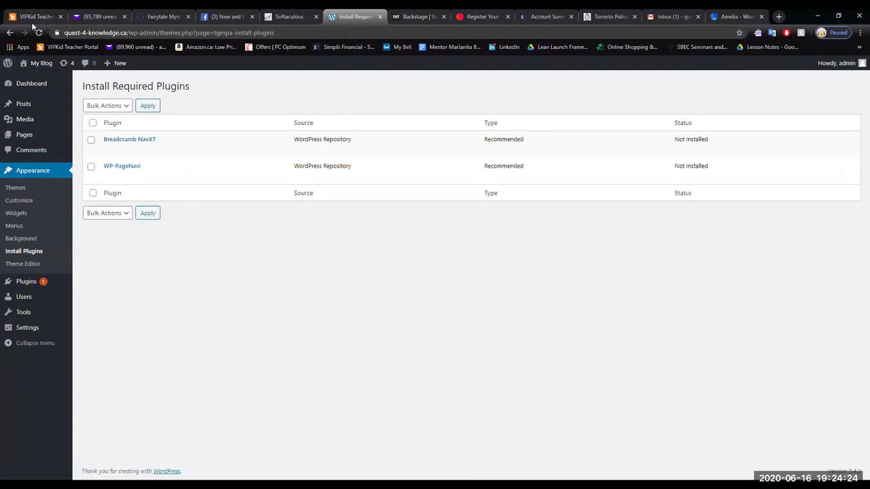
pyautogui.click(8, 33)
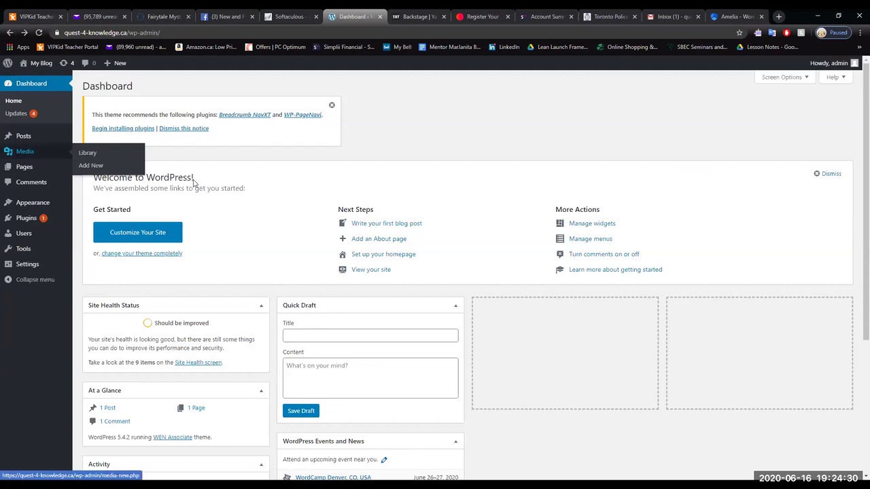
pyautogui.click(32, 218)
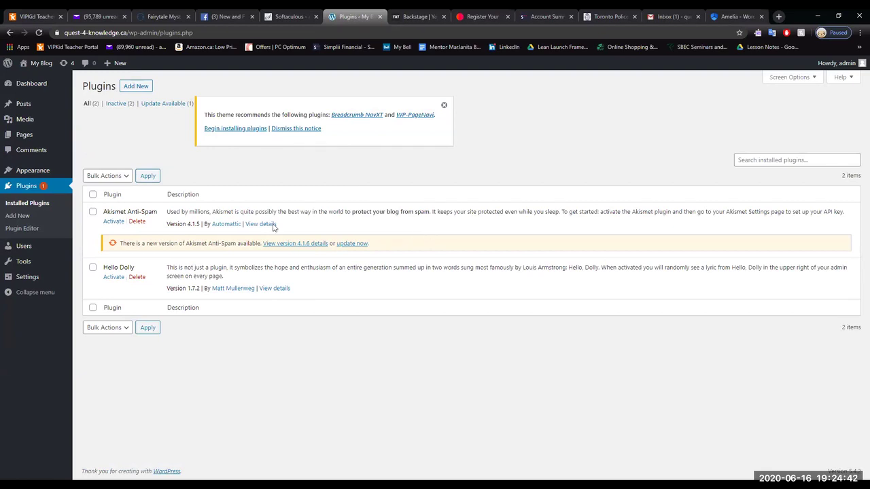
# Open Add Plugins, look over Featured plugins like Akismet, Jetpack and bbPress, then choose Popular.
pyautogui.click(24, 218)
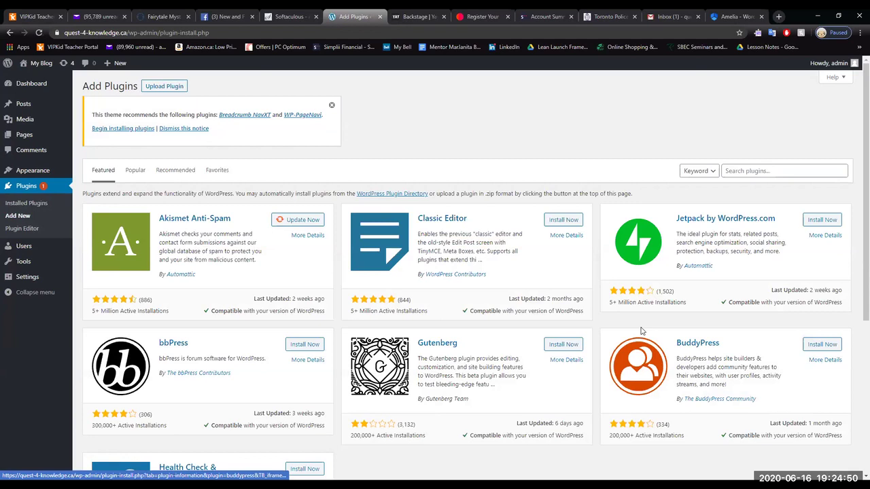
pyautogui.scroll(-3, 642, 330)
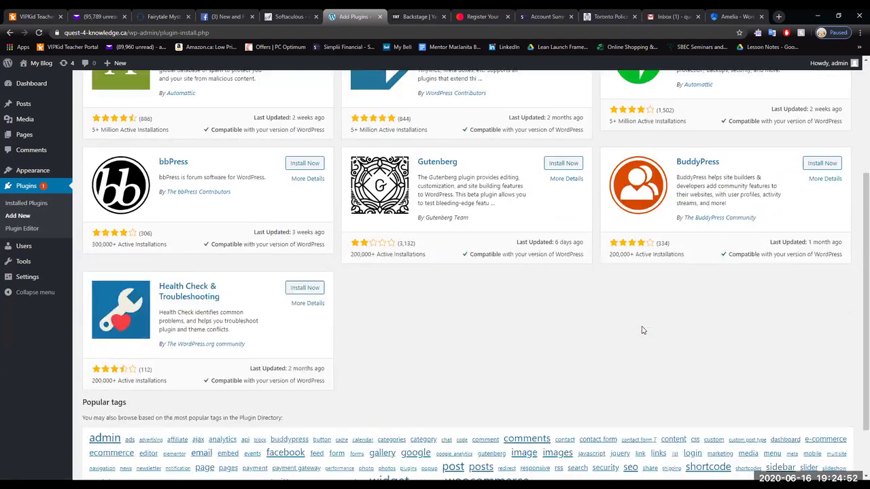
pyautogui.scroll(-1, 641, 330)
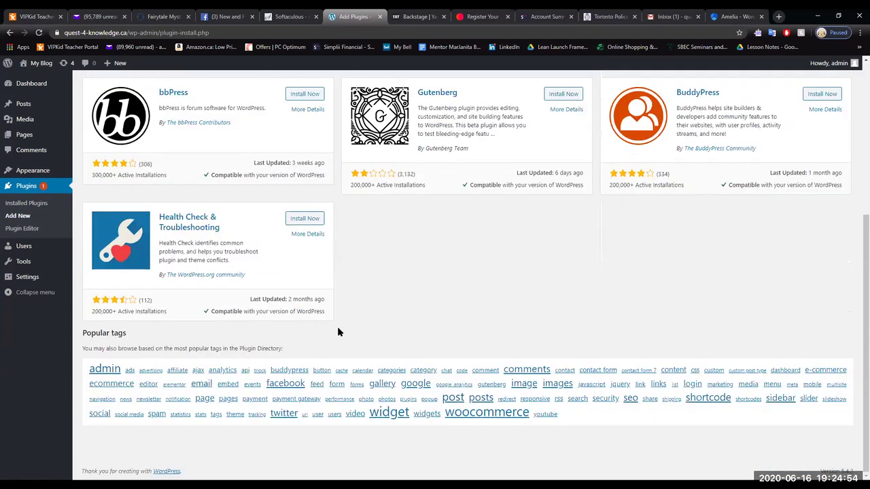
pyautogui.scroll(4, 337, 326)
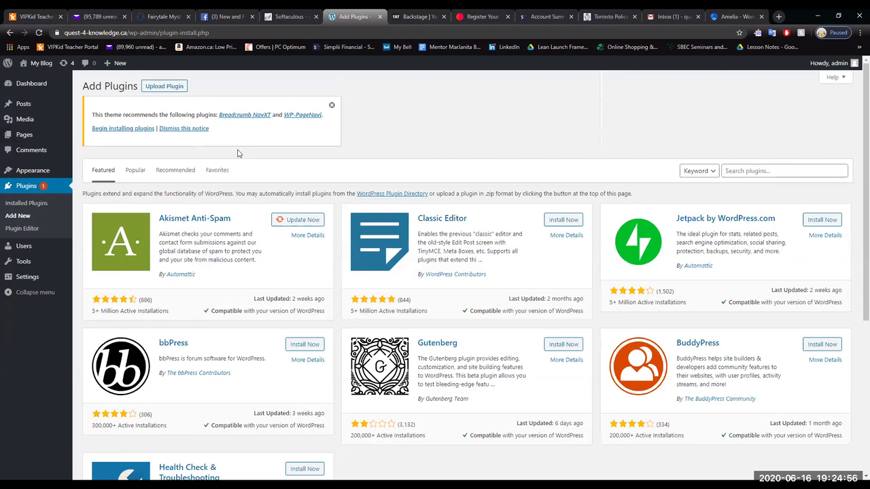
pyautogui.click(136, 171)
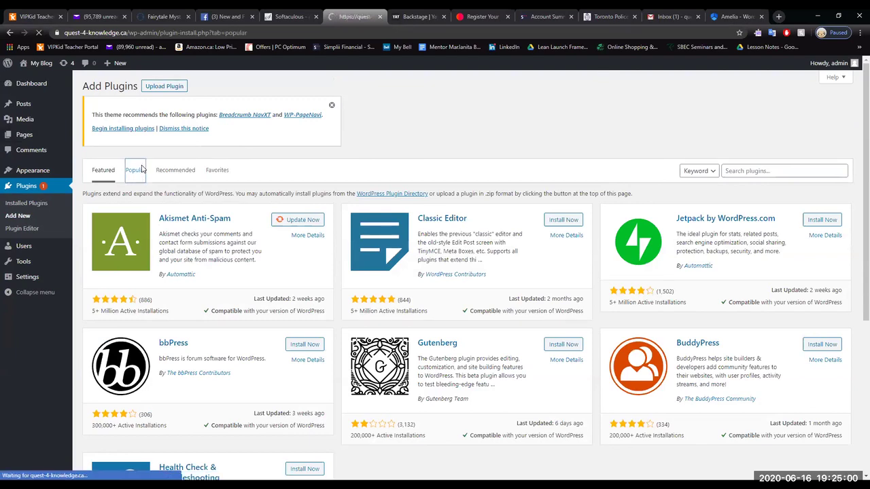
# Browse the Popular plugins from Contact Form 7 and Yoast SEO down, checking the Keyword search types.
pyautogui.click(700, 172)
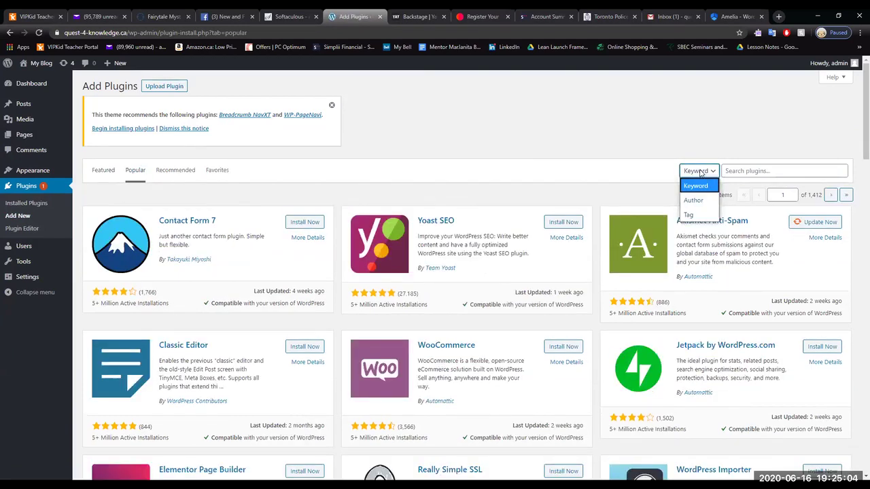
pyautogui.click(620, 134)
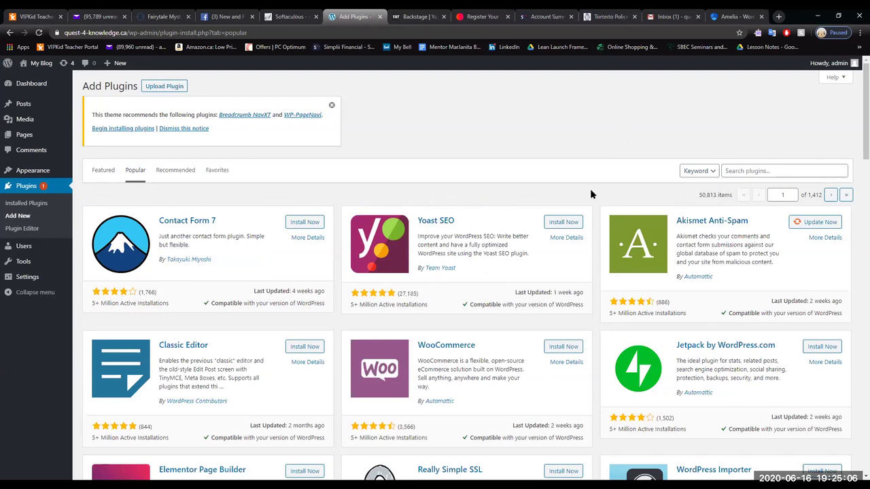
pyautogui.scroll(-1, 592, 193)
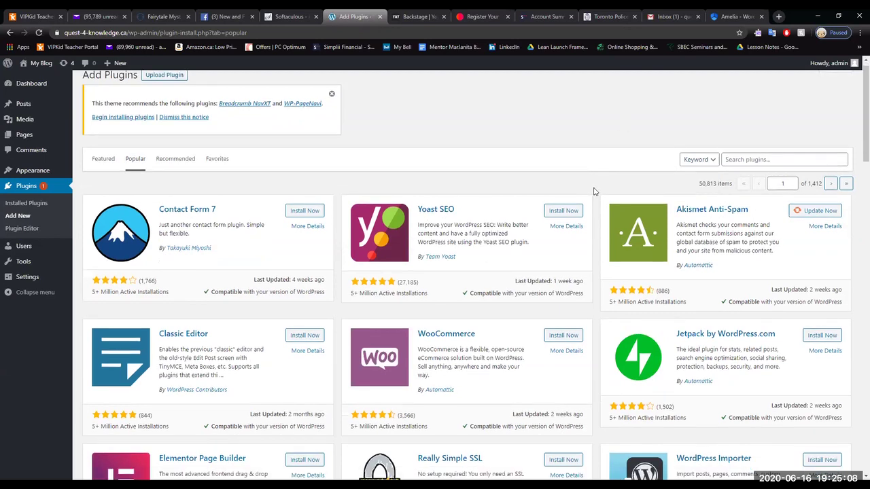
pyautogui.scroll(-3, 593, 191)
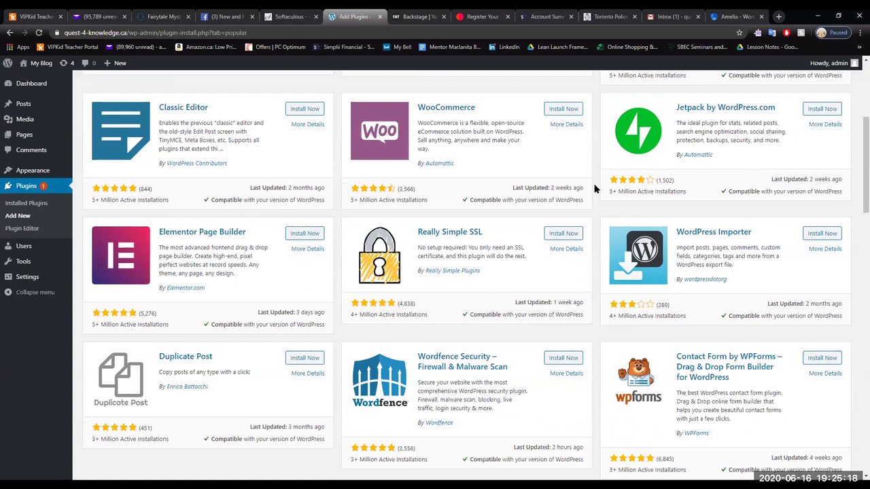
pyautogui.scroll(-1, 593, 188)
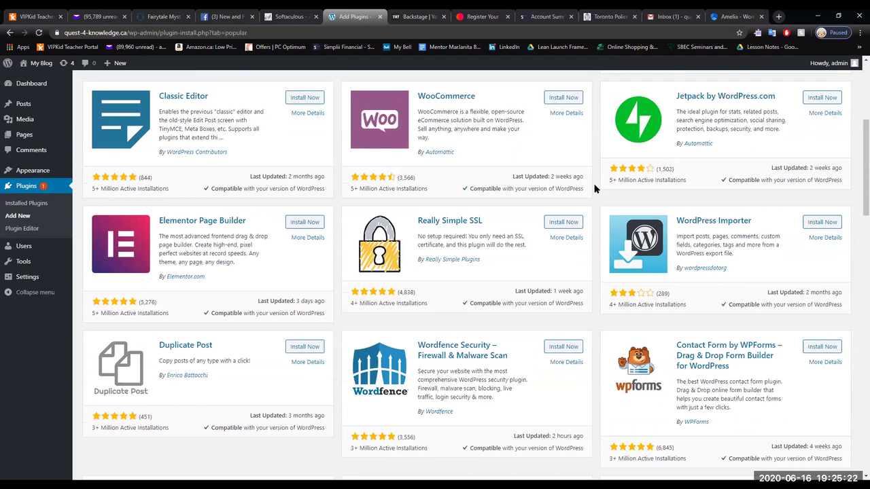
pyautogui.scroll(-3, 593, 188)
pyautogui.scroll(-3, 593, 187)
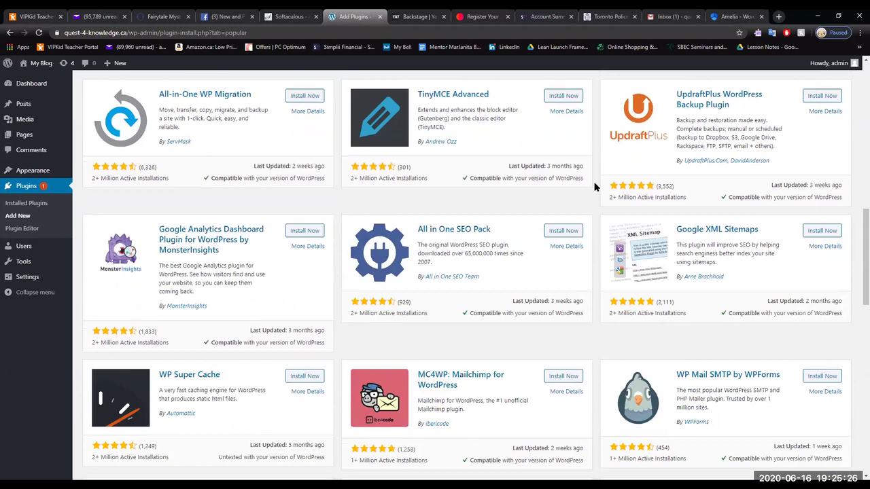
pyautogui.scroll(-1, 595, 187)
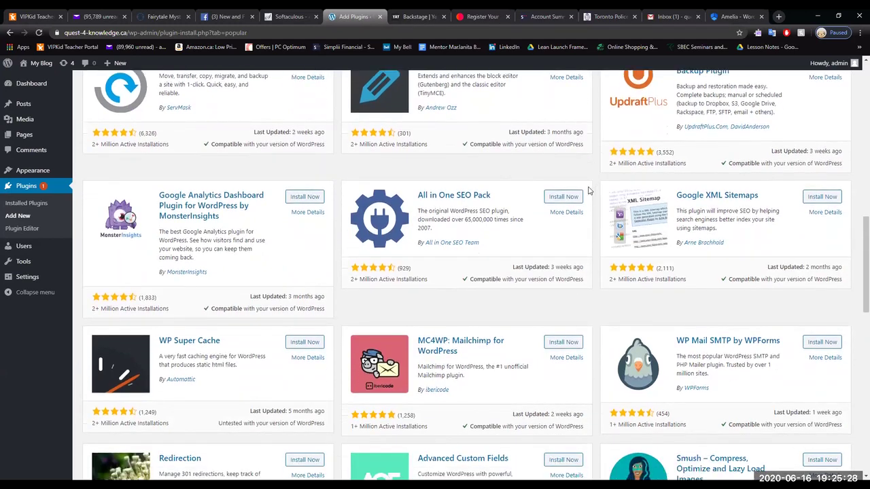
pyautogui.scroll(10, 578, 199)
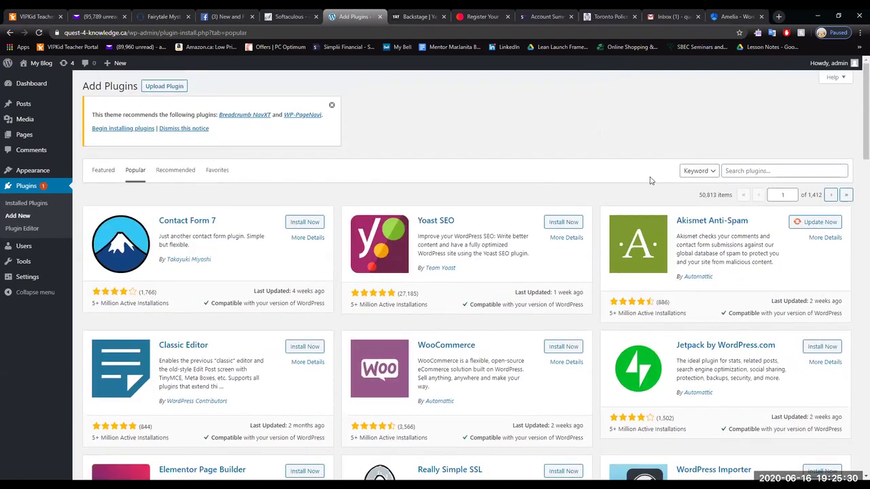
pyautogui.click(702, 171)
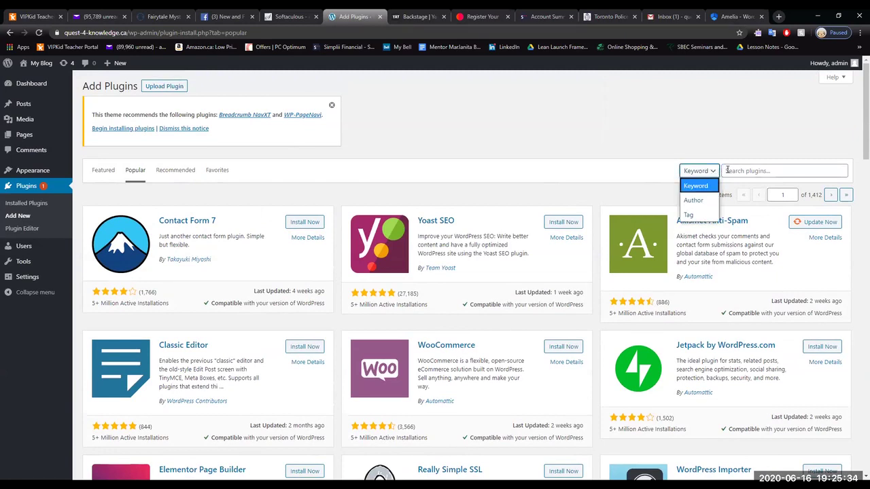
# Search the plugin directory for 'calendly', correcting the misspelt 'callendly'.
pyautogui.click(726, 170)
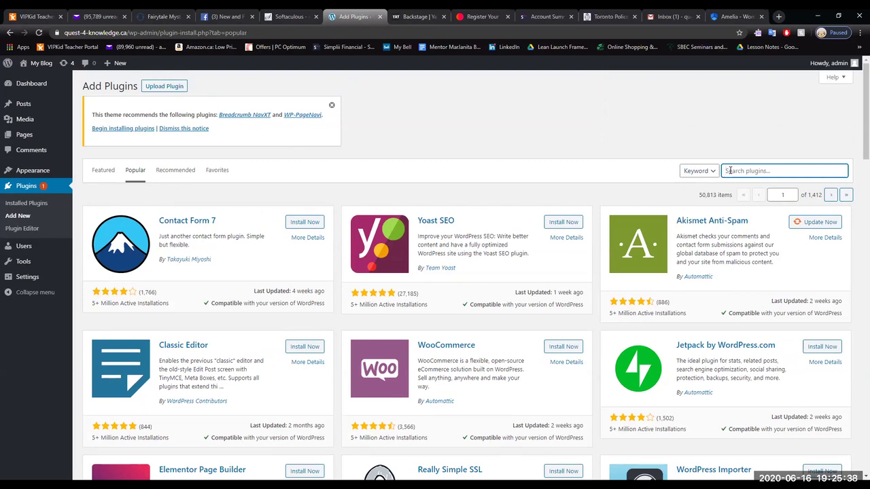
pyautogui.write('callendly')
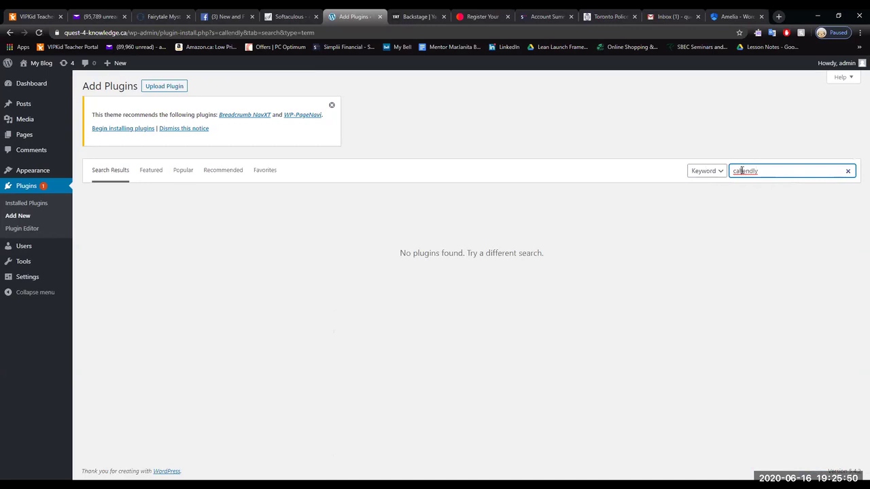
pyautogui.click(741, 170)
pyautogui.press('BackSpace')
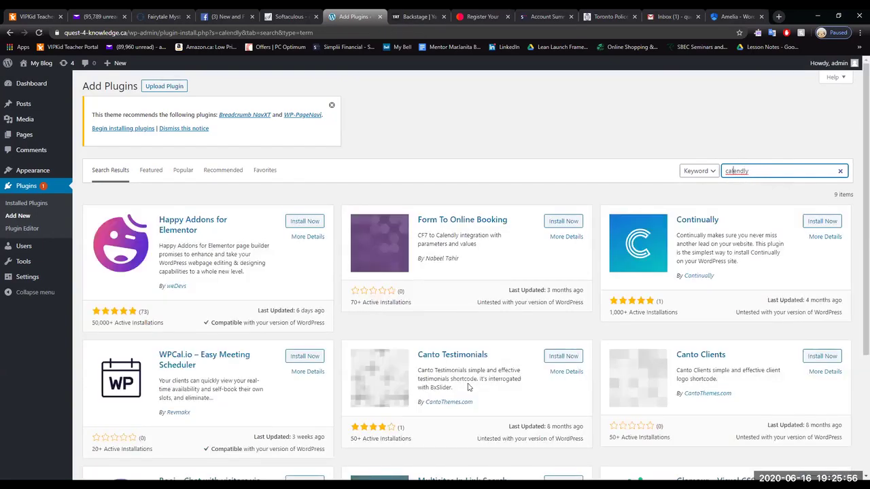
# Look through the nine calendly results, including Form To Online Booking and WPCal.io.
pyautogui.scroll(-3, 594, 310)
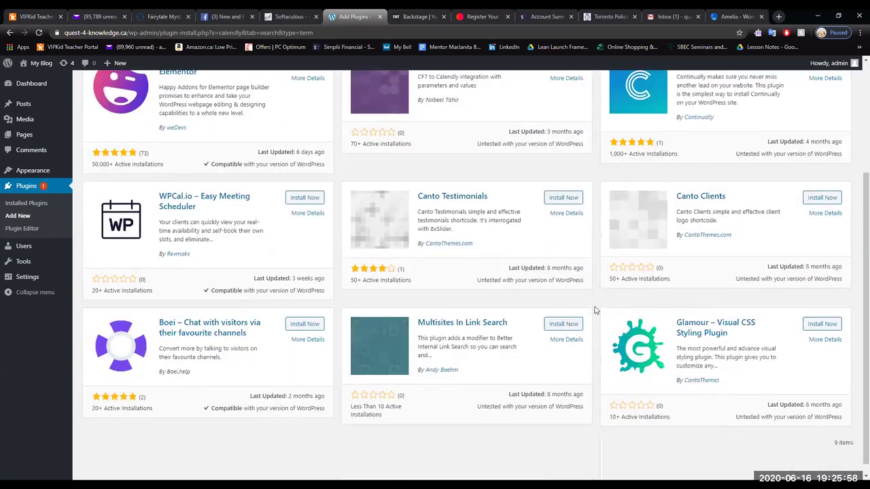
pyautogui.scroll(-1, 594, 309)
pyautogui.scroll(1, 593, 308)
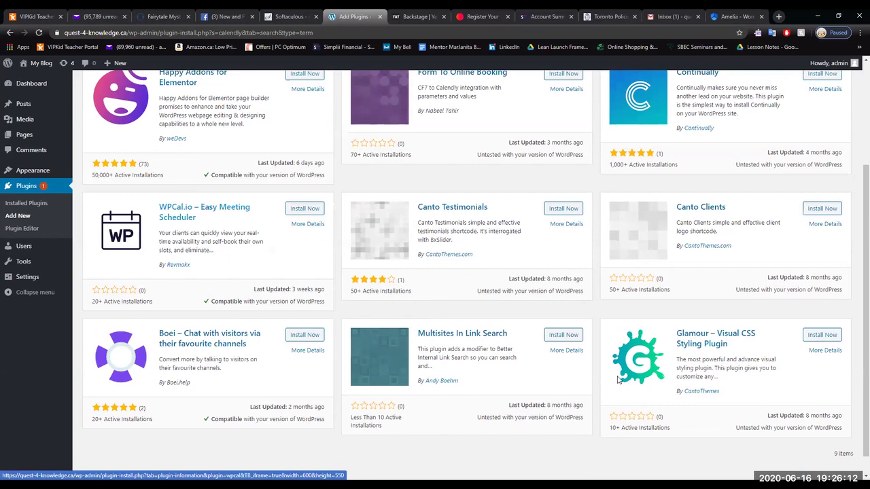
pyautogui.scroll(3, 500, 292)
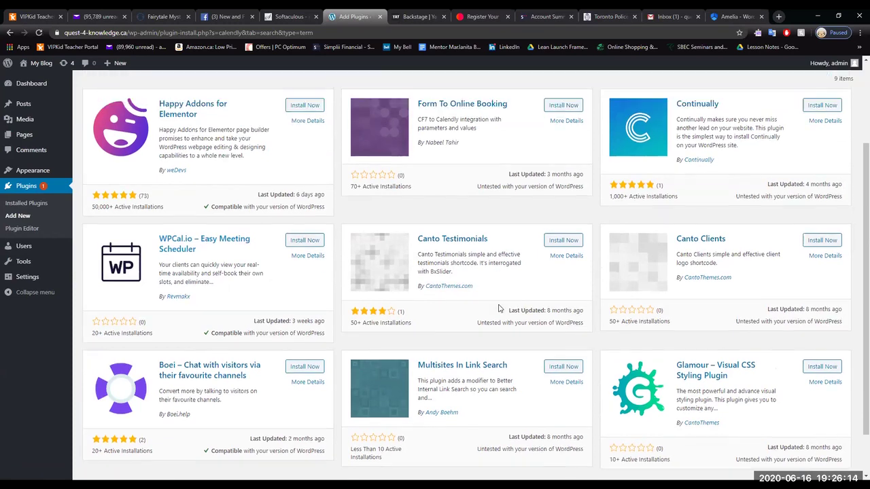
pyautogui.scroll(-1, 498, 307)
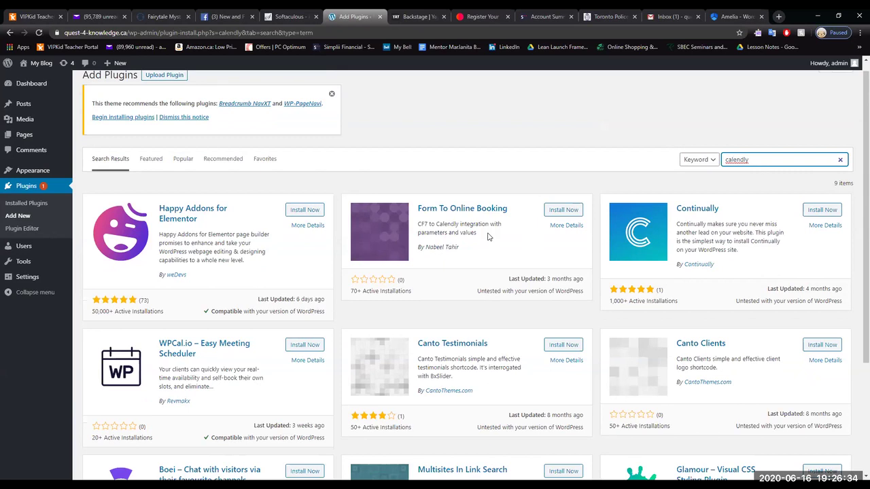
pyautogui.scroll(-3, 487, 236)
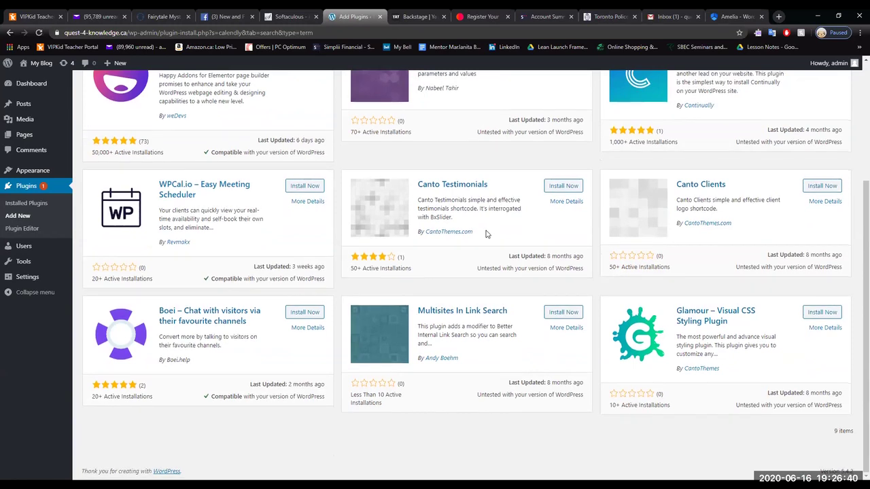
pyautogui.scroll(3, 486, 234)
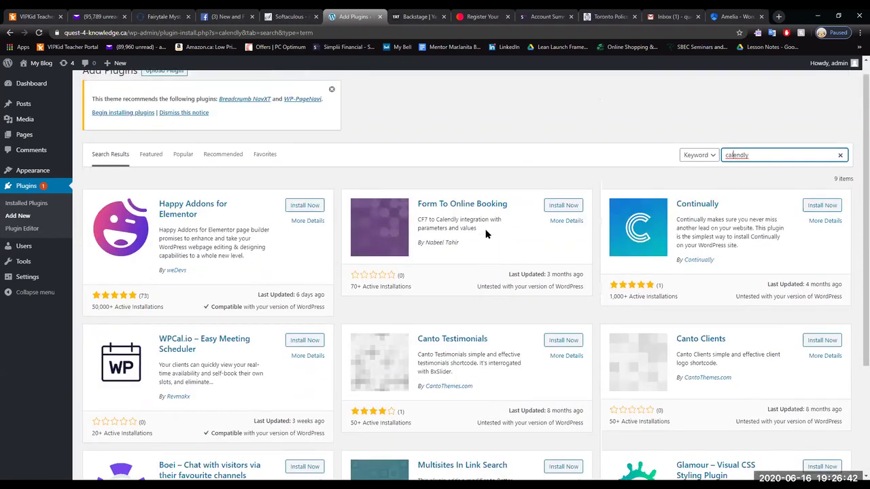
pyautogui.scroll(1, 486, 233)
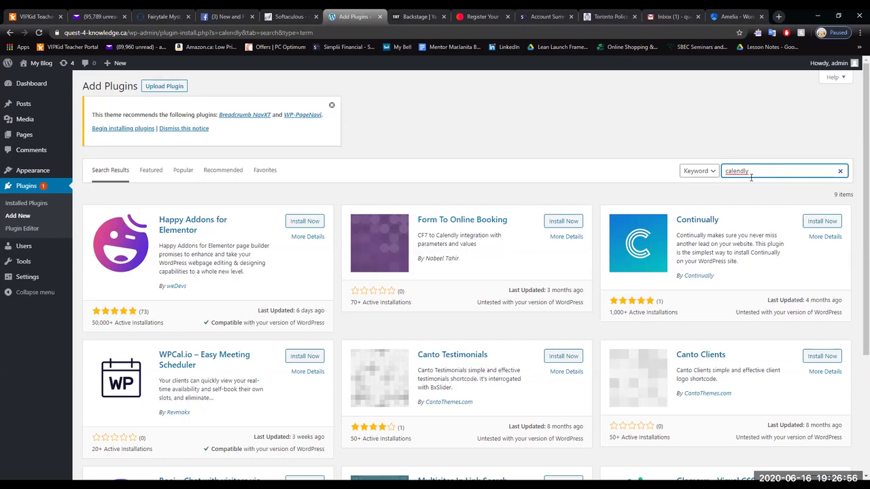
# Replace the Calendly search term with 'payment gateway' in the plugin search box.
pyautogui.moveTo(750, 172); pyautogui.dragTo(724, 171)
pyautogui.write('payment gast')
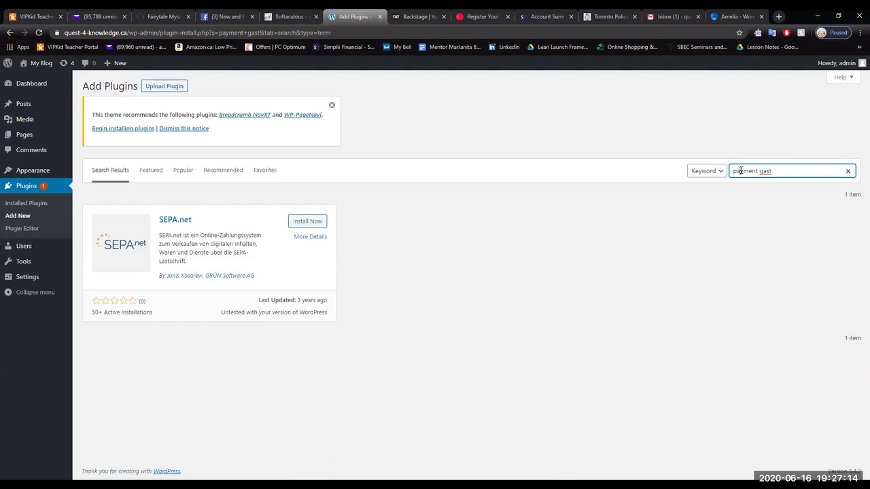
pyautogui.press('BackSpace')
pyautogui.press('BackSpace')
pyautogui.write('teway')
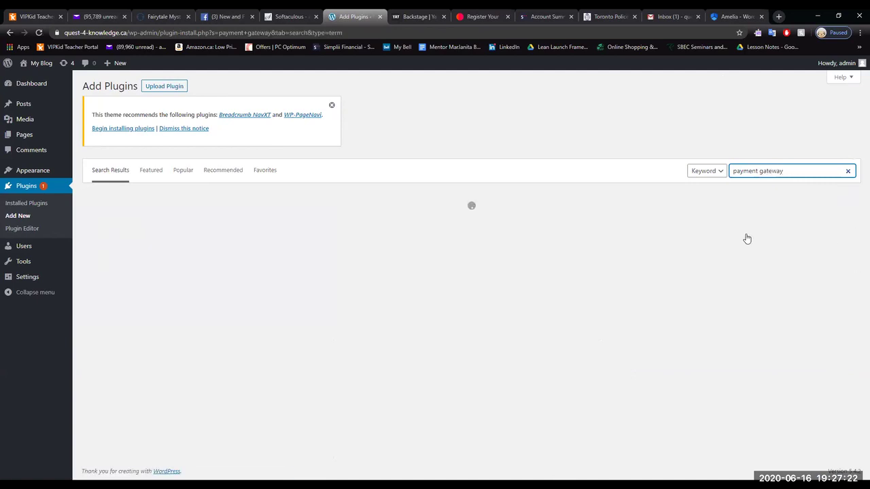
# Scroll through the 1,768 payment gateway results to the bottom of the page and back up.
pyautogui.scroll(-3, 747, 234)
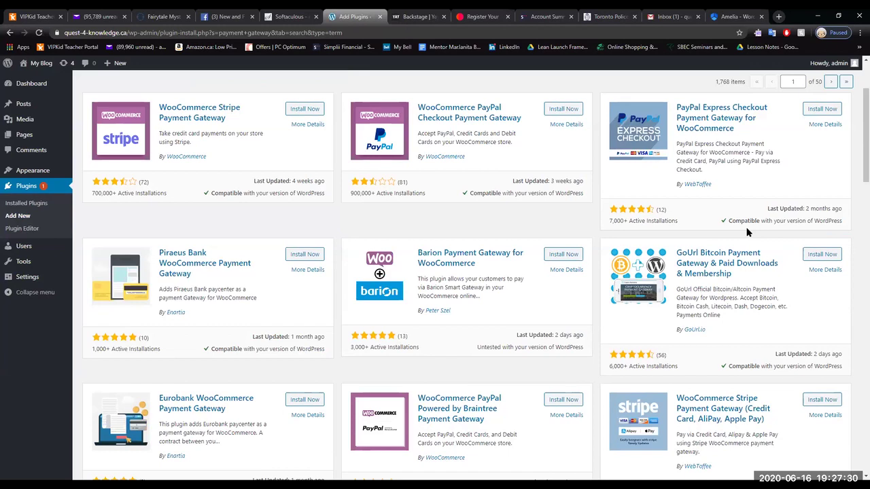
pyautogui.scroll(-1, 747, 233)
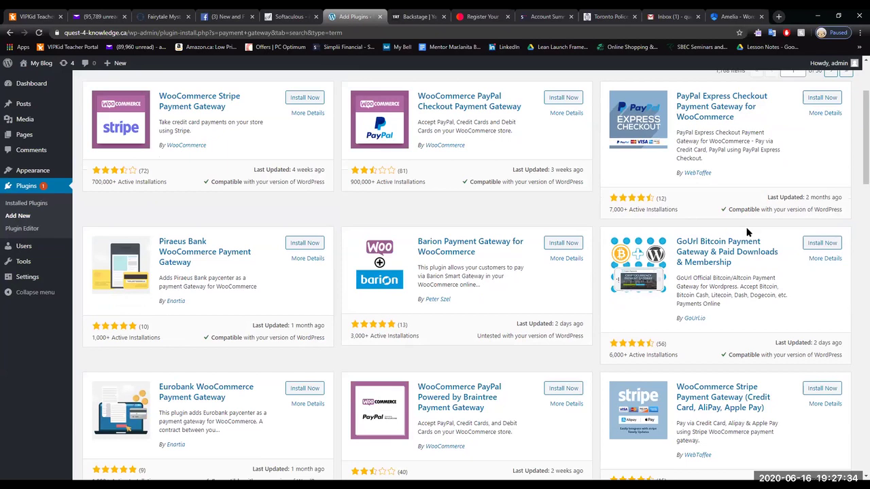
pyautogui.scroll(-1, 747, 233)
pyautogui.scroll(-3, 747, 233)
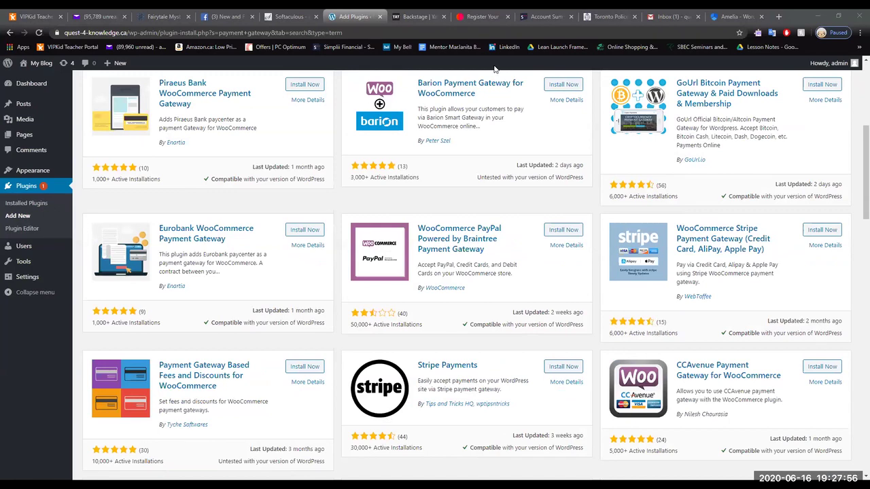
pyautogui.scroll(-3, 495, 68)
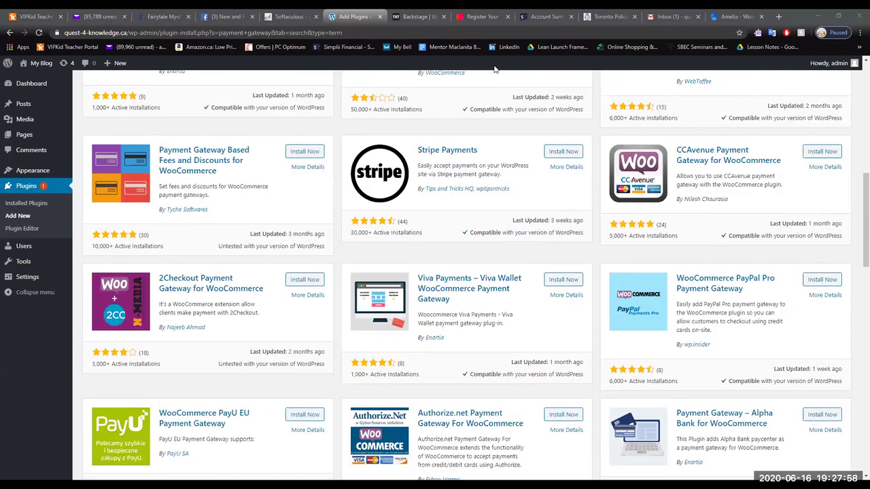
pyautogui.scroll(-2, 495, 68)
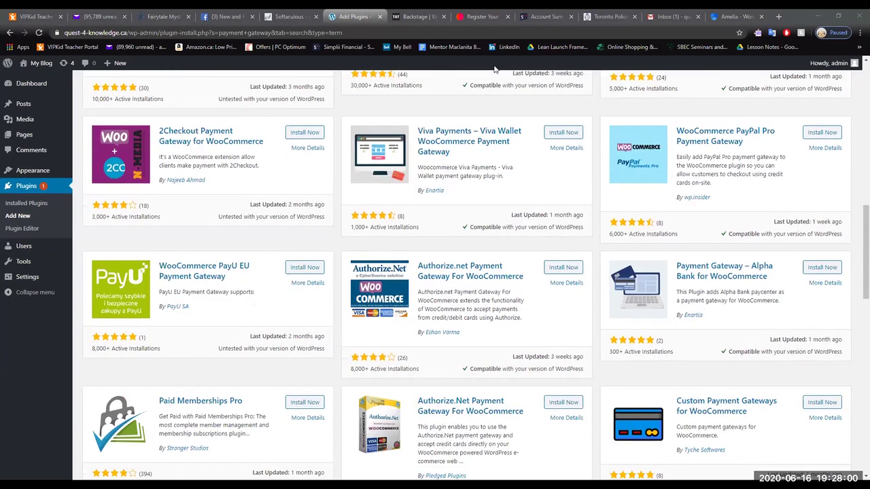
pyautogui.scroll(-3, 494, 69)
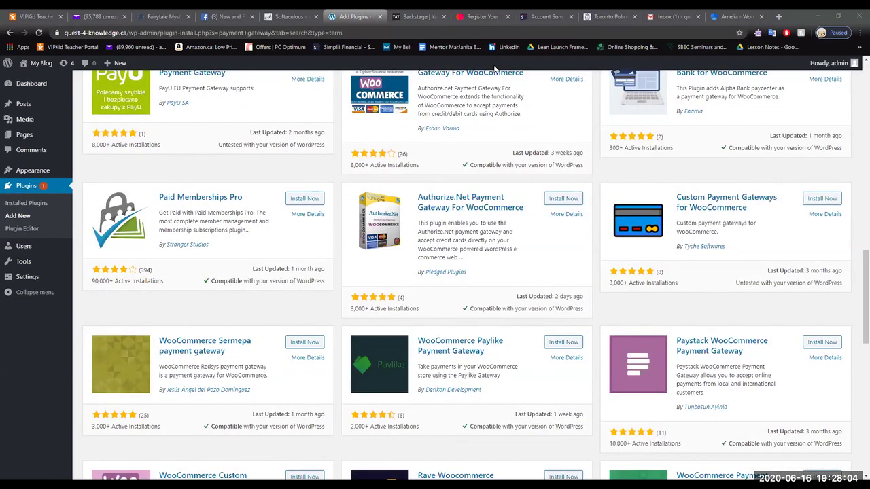
pyautogui.scroll(-1, 494, 69)
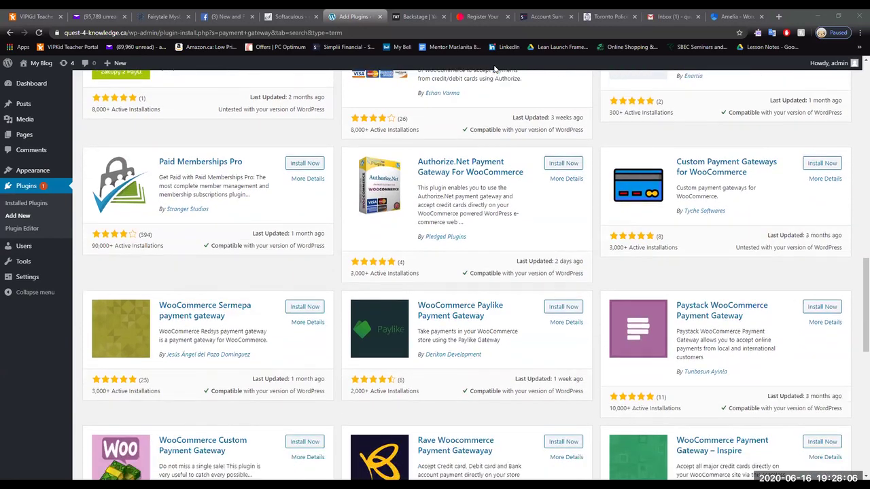
pyautogui.scroll(-1, 495, 68)
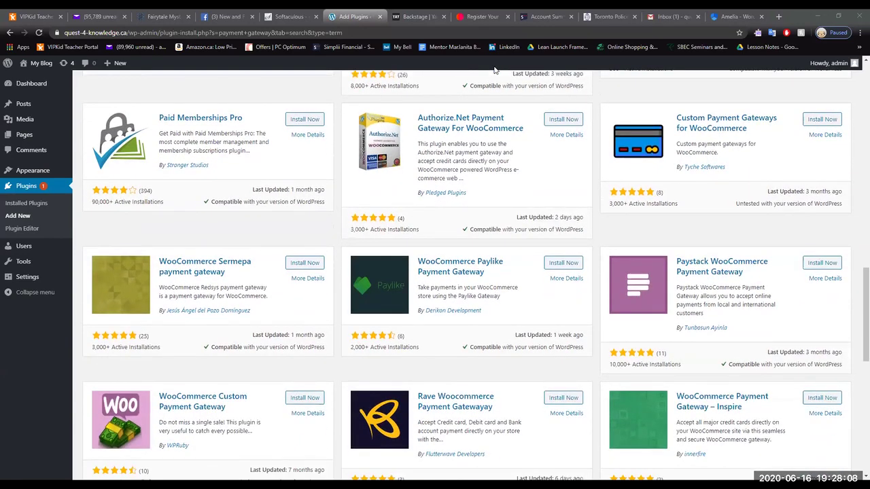
pyautogui.scroll(-1, 494, 69)
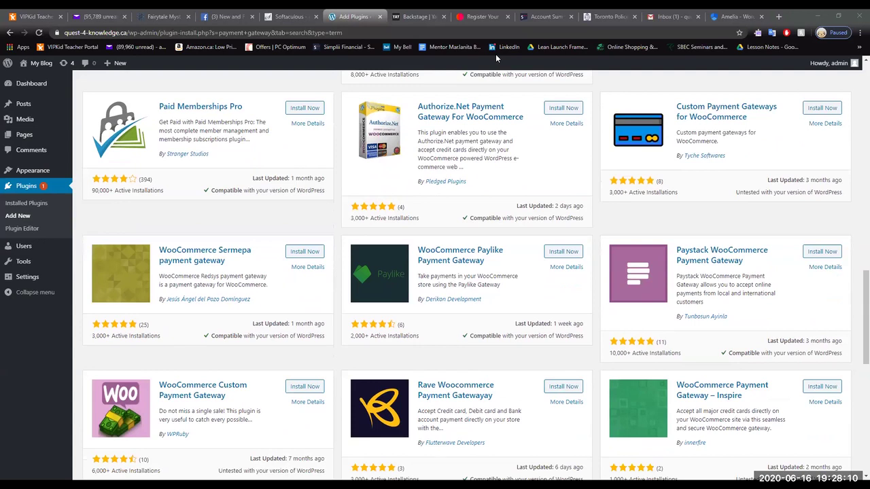
pyautogui.scroll(-1, 504, 124)
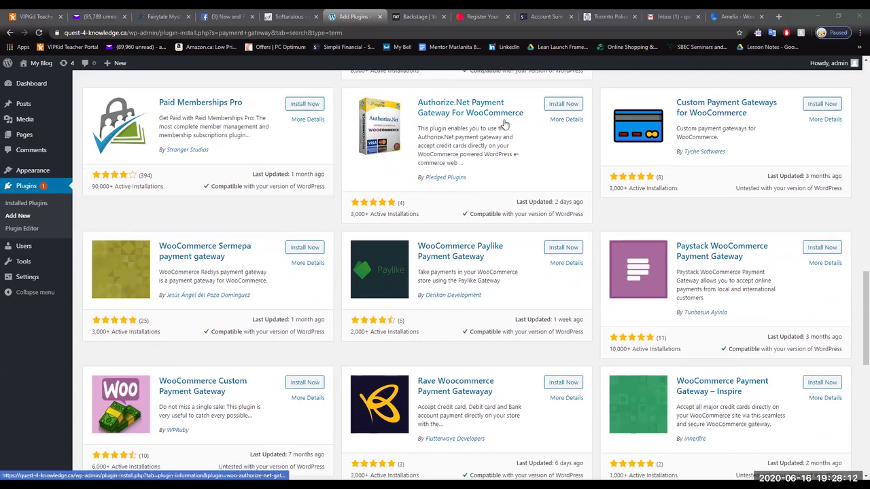
pyautogui.scroll(-3, 504, 125)
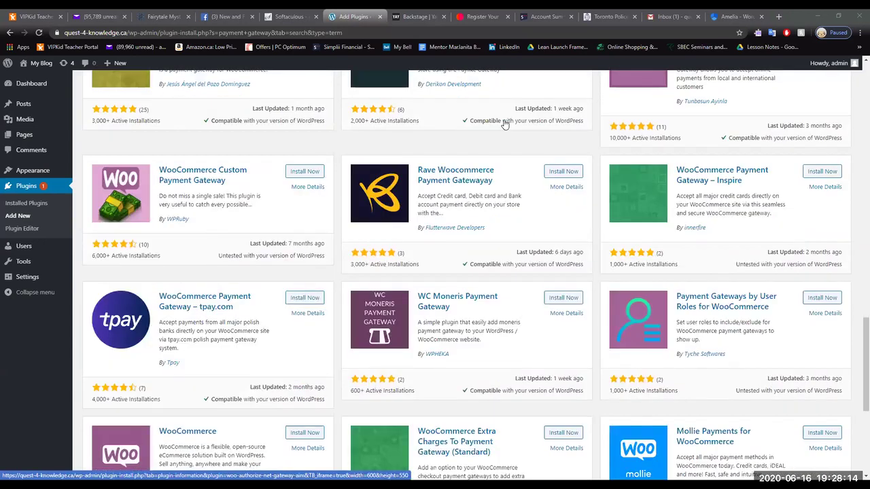
pyautogui.scroll(-3, 504, 124)
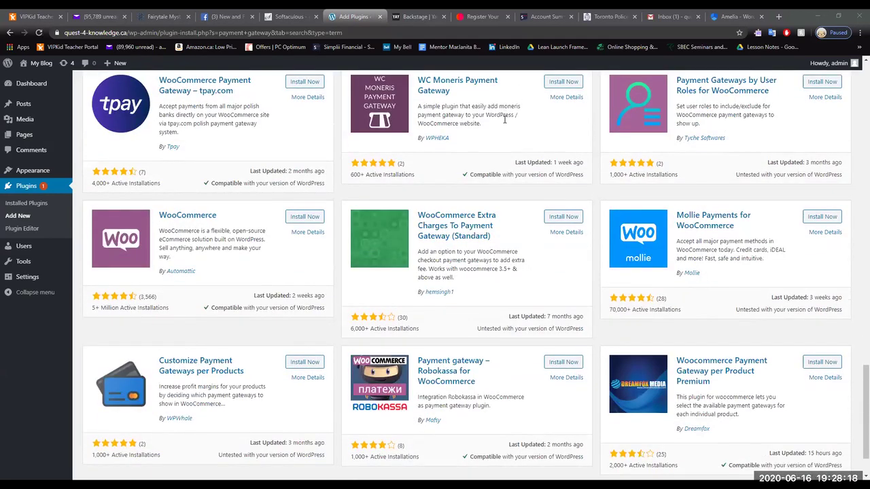
pyautogui.scroll(-1, 504, 119)
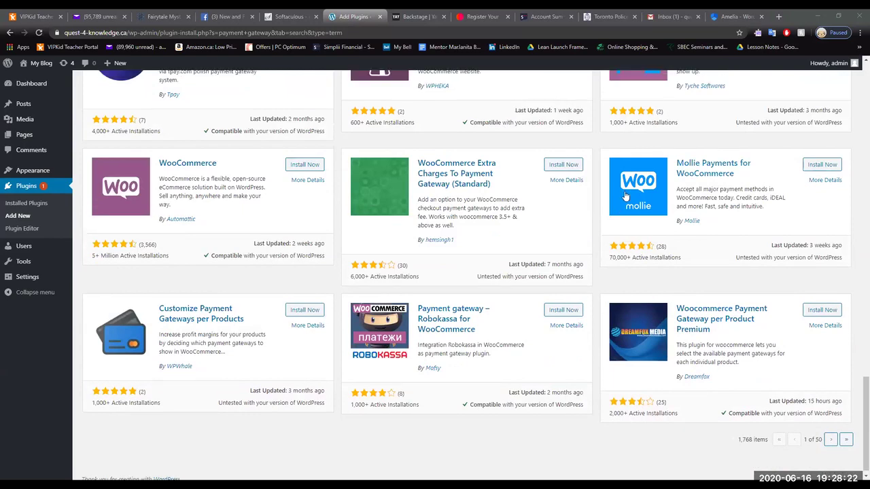
pyautogui.scroll(10, 644, 175)
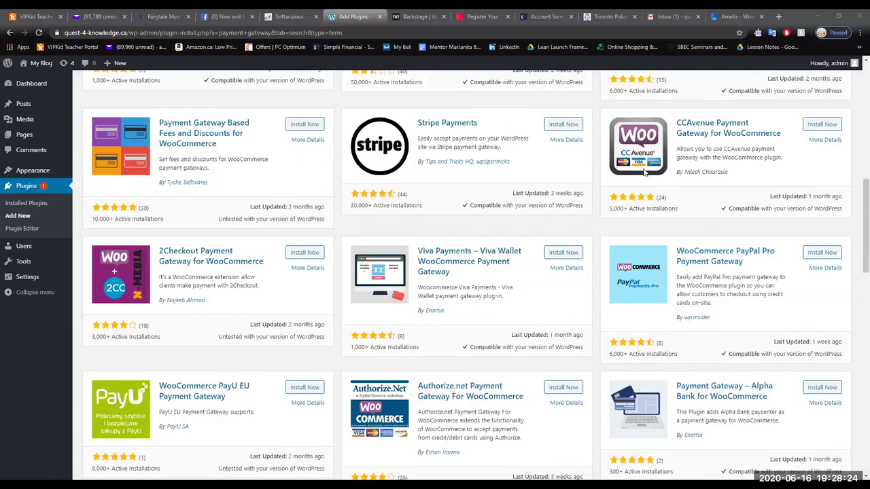
pyautogui.scroll(8, 644, 172)
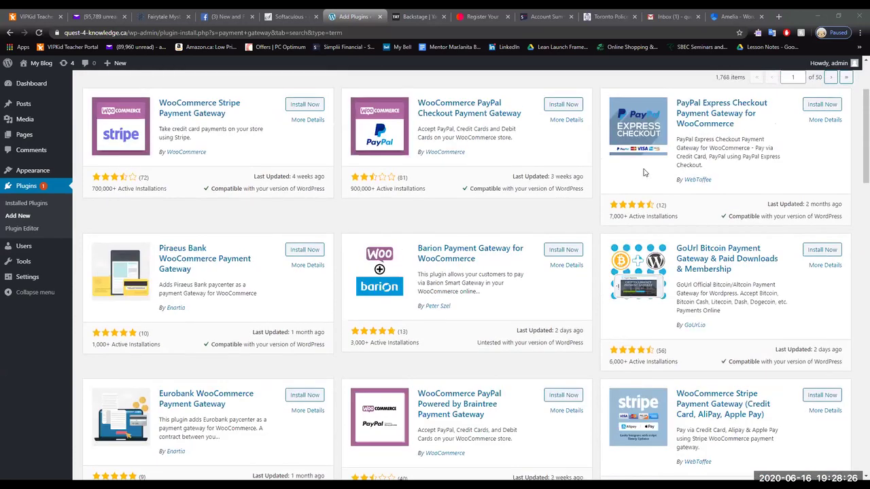
pyautogui.scroll(3, 644, 172)
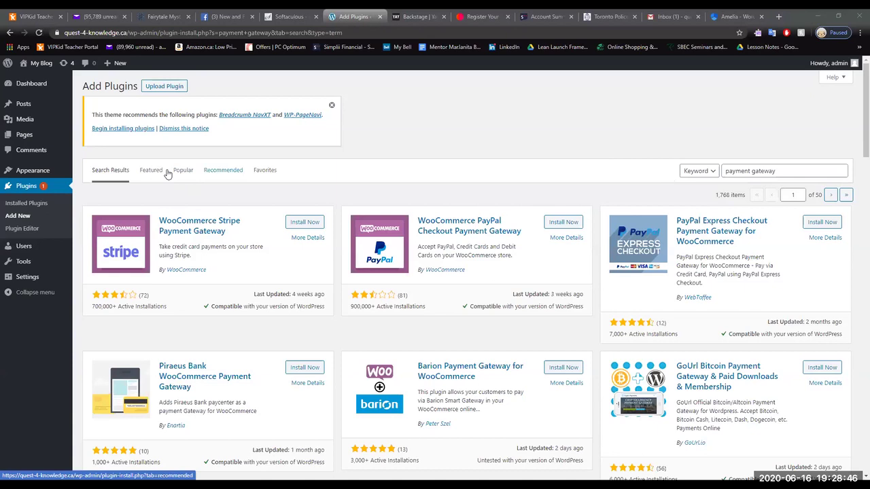
# Show the Recommended plugins list and scroll through suggestions like TablePress and W3 Total Cache.
pyautogui.click(220, 174)
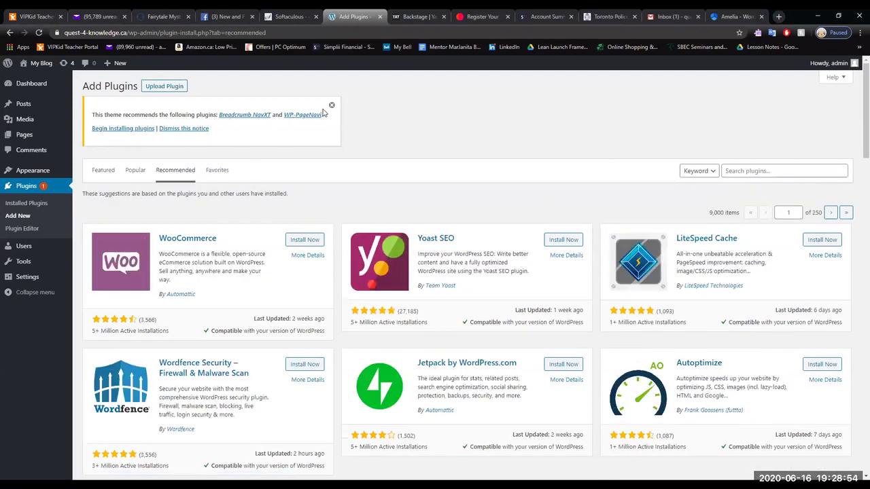
pyautogui.scroll(-3, 324, 114)
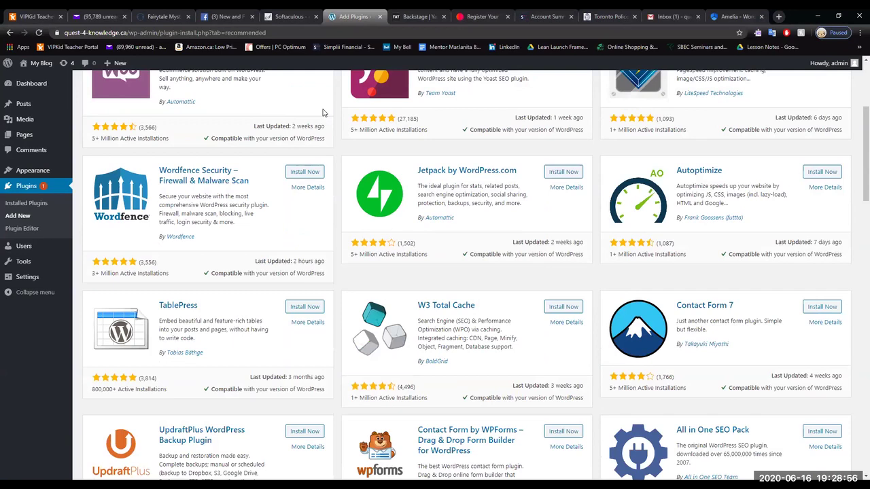
pyautogui.scroll(-1, 323, 112)
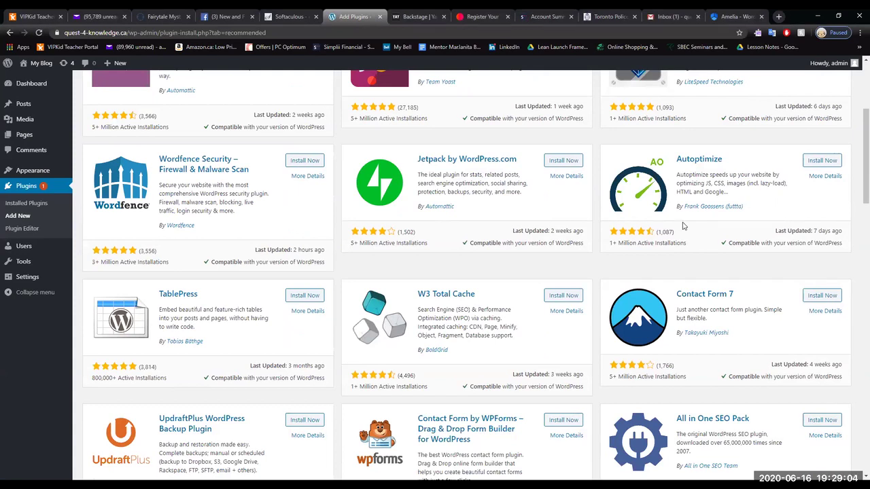
pyautogui.scroll(-4, 642, 214)
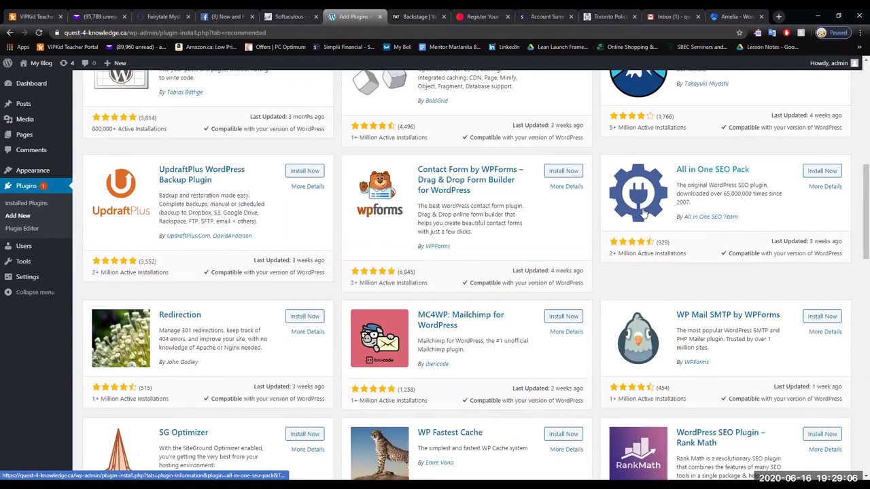
pyautogui.scroll(-1, 642, 214)
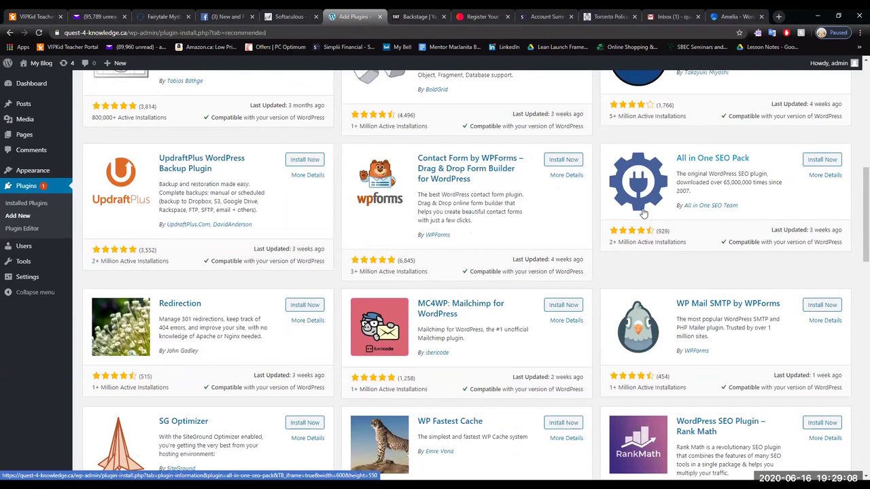
pyautogui.scroll(-4, 643, 214)
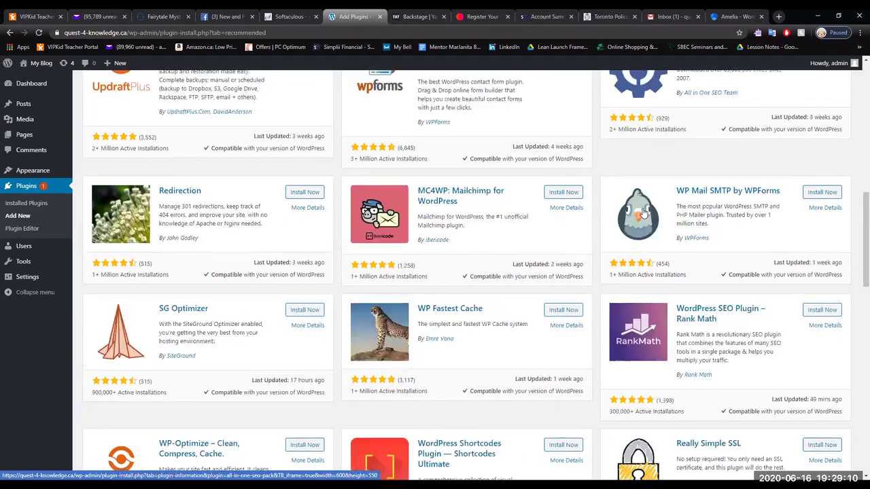
pyautogui.scroll(-1, 643, 213)
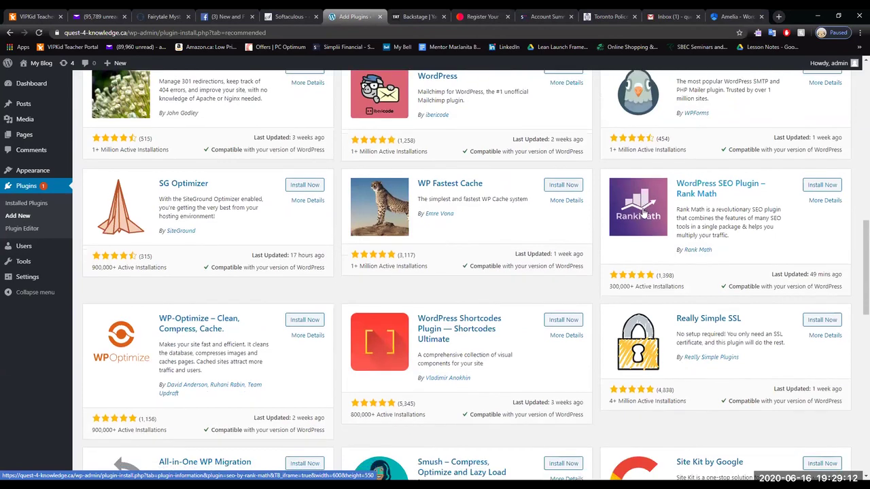
pyautogui.scroll(-3, 643, 213)
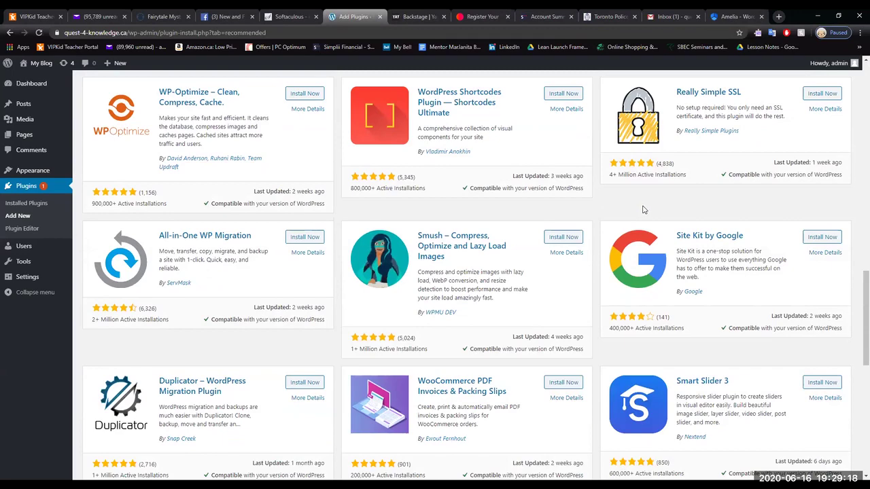
pyautogui.scroll(5, 422, 215)
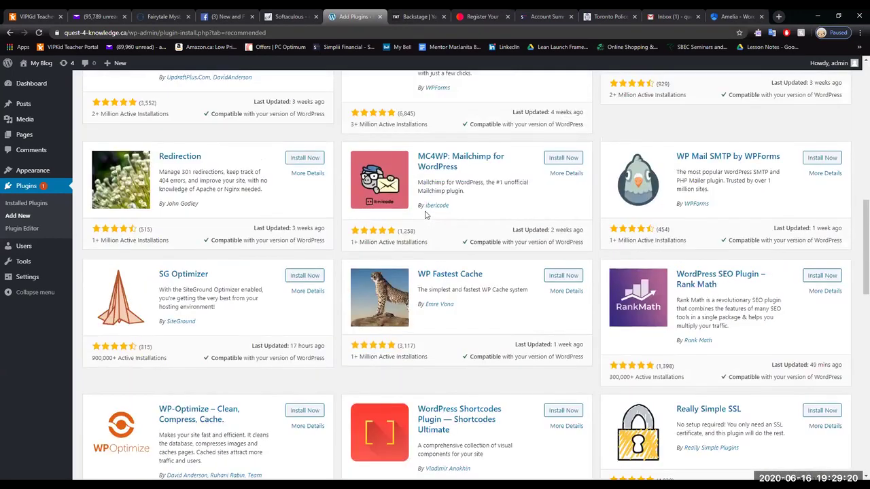
pyautogui.scroll(10, 425, 214)
# Put the cursor in the Search plugins box, then scroll further down the recommended list.
pyautogui.click(743, 171)
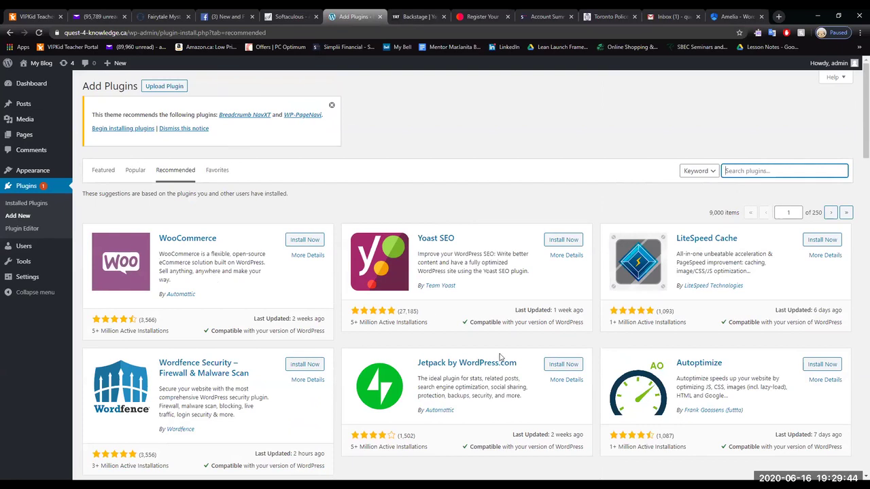
pyautogui.scroll(-5, 500, 356)
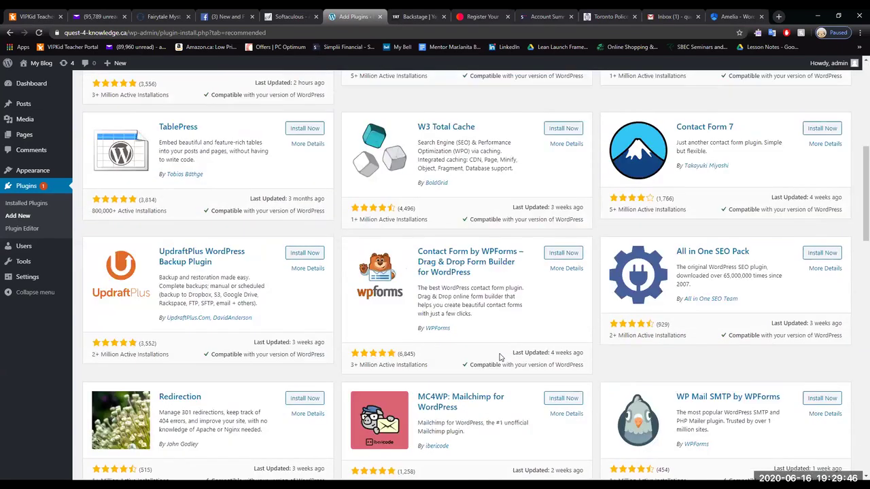
pyautogui.scroll(-1, 500, 356)
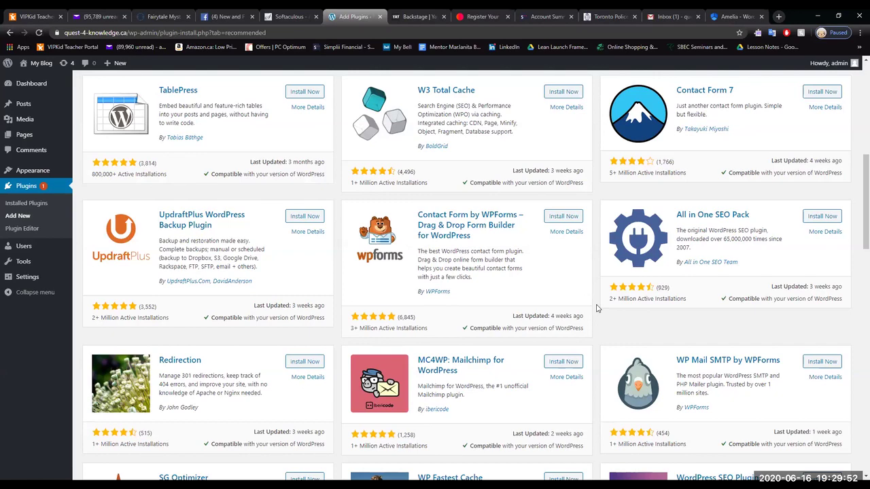
pyautogui.scroll(-3, 596, 308)
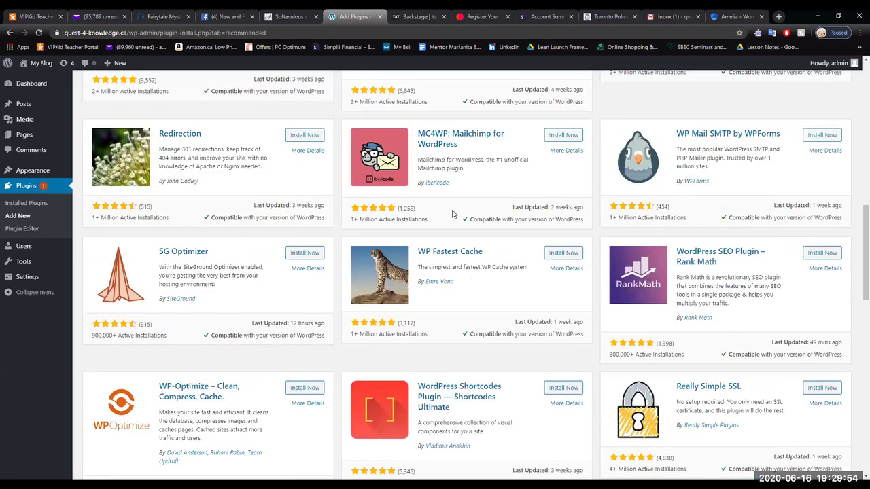
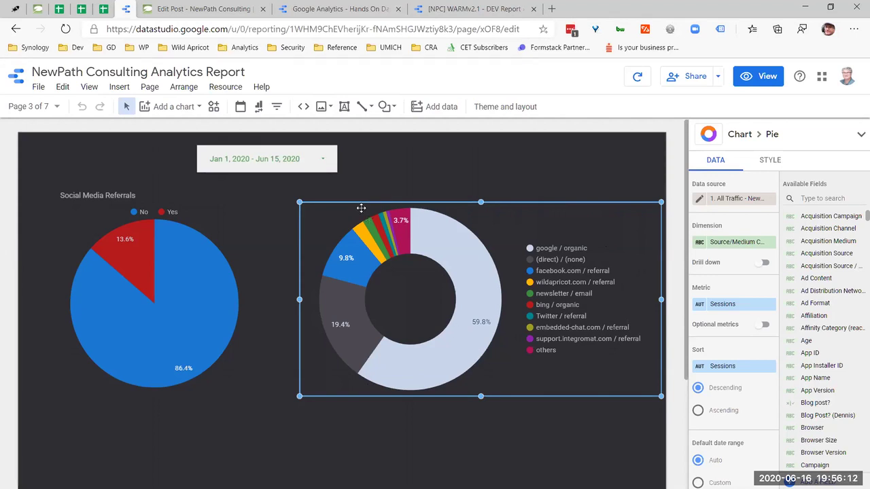
# Preview the report and apply the Last year preset in the date range control.
pyautogui.click(309, 169)
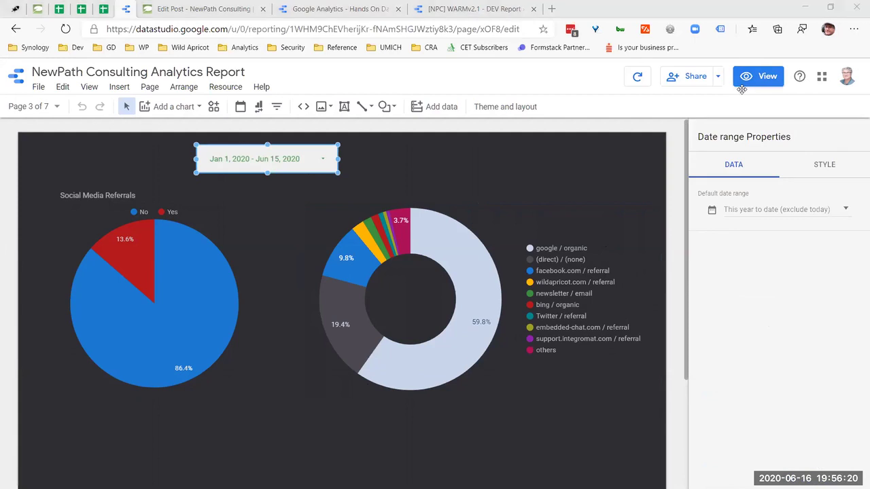
pyautogui.click(742, 90)
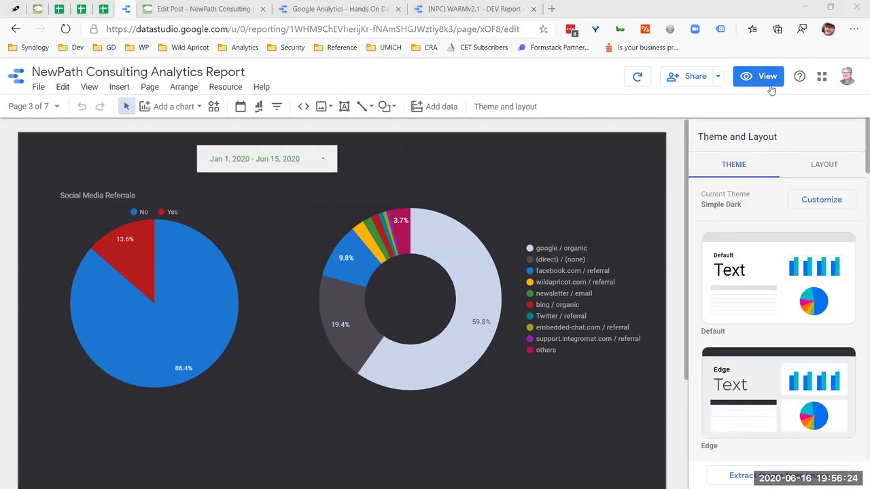
pyautogui.click(769, 87)
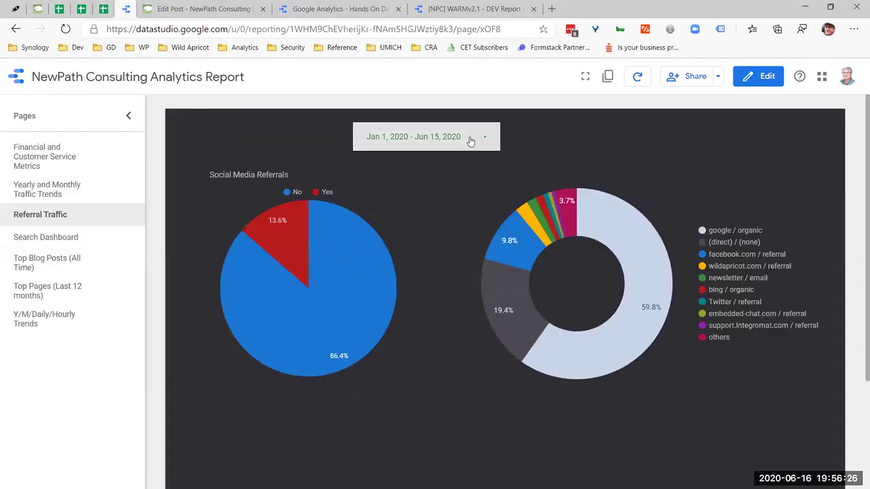
pyautogui.click(490, 147)
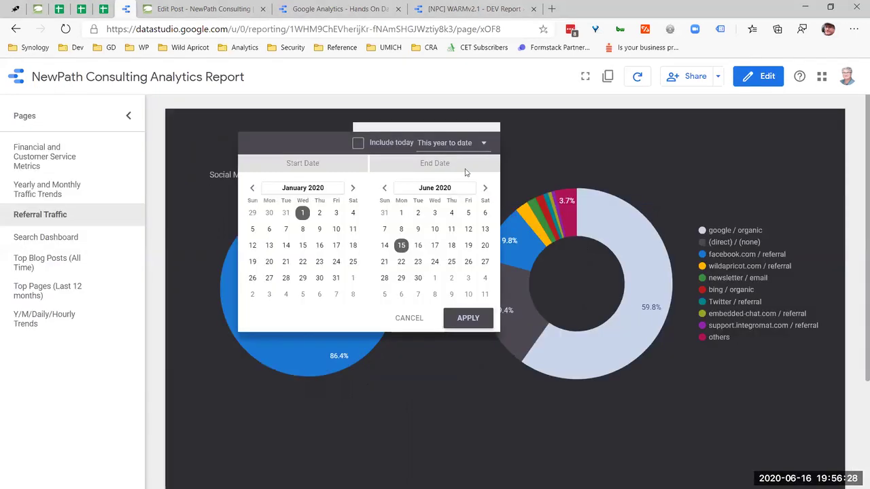
pyautogui.click(461, 143)
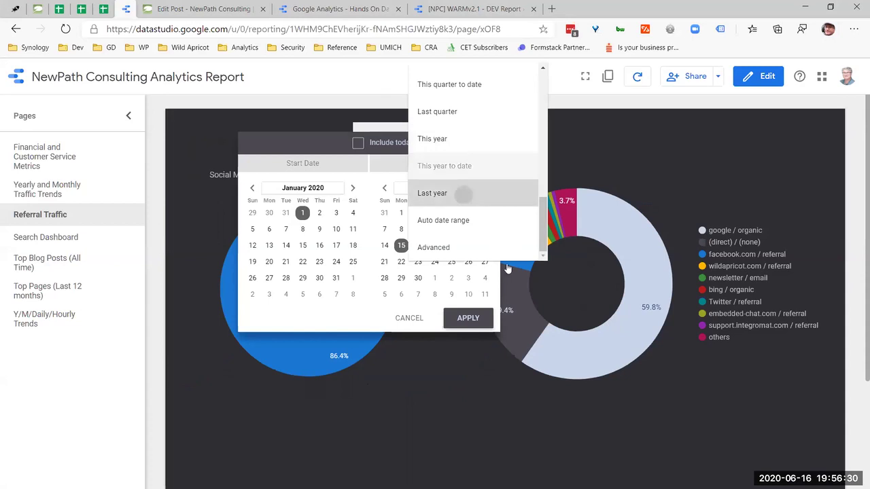
pyautogui.click(464, 194)
pyautogui.click(466, 320)
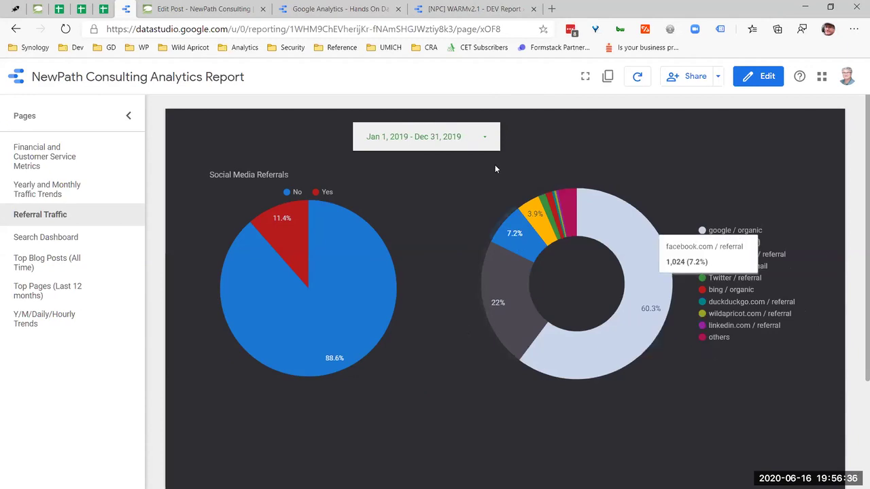
# Pick January and December 2018 in the date picker, then close it without applying.
pyautogui.click(493, 141)
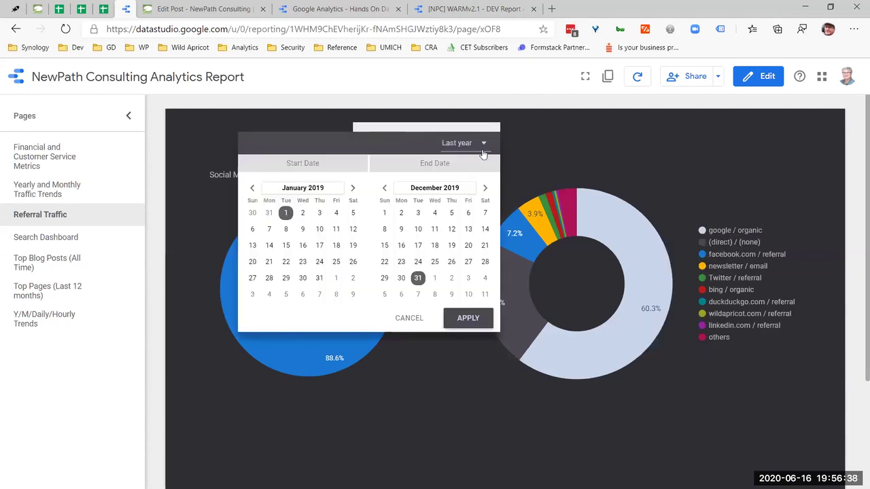
pyautogui.click(316, 188)
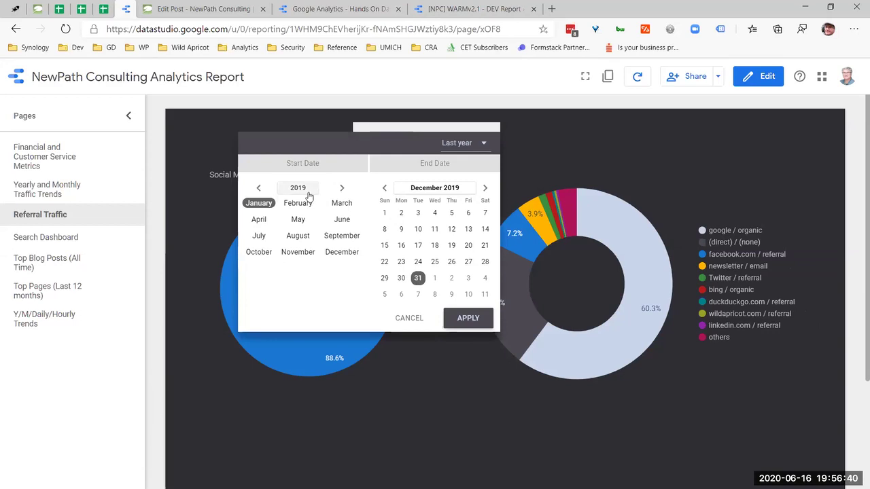
pyautogui.click(305, 192)
pyautogui.click(310, 253)
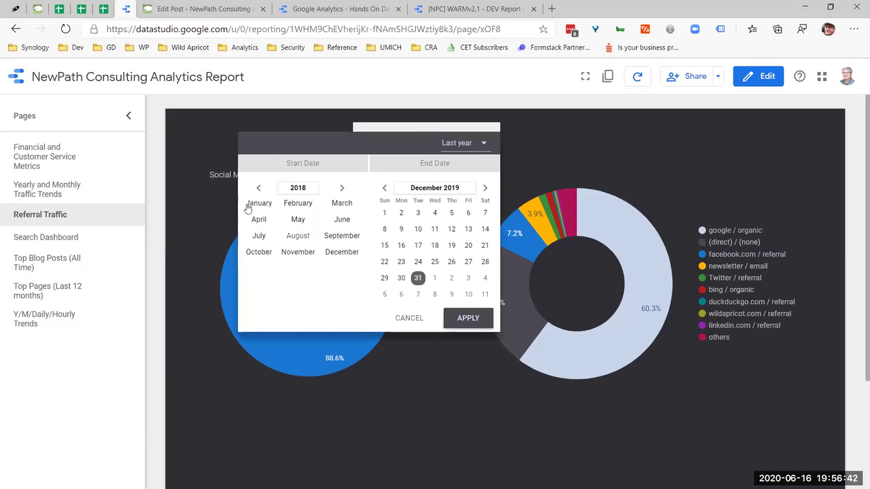
pyautogui.click(258, 203)
pyautogui.click(435, 187)
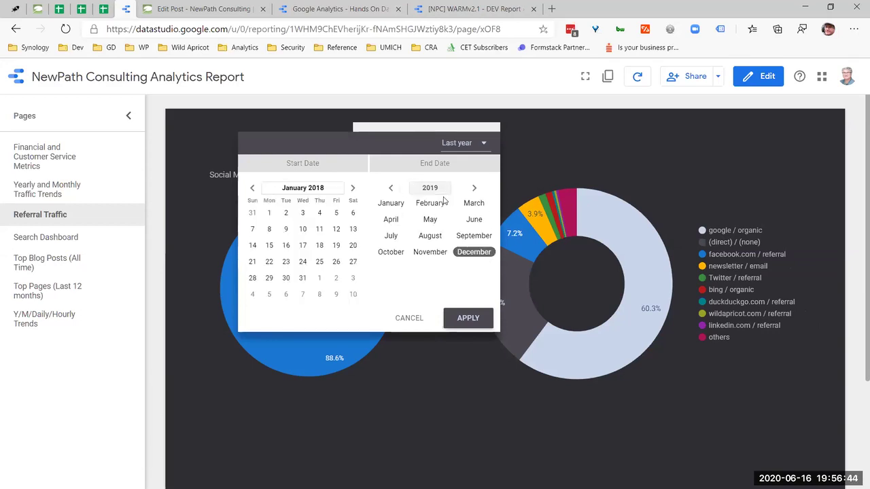
pyautogui.click(430, 190)
pyautogui.click(428, 253)
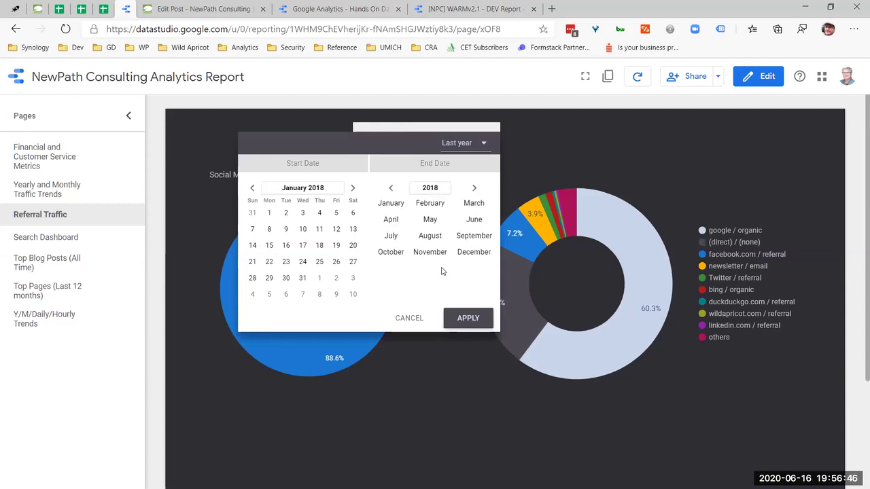
pyautogui.click(472, 254)
pyautogui.click(544, 358)
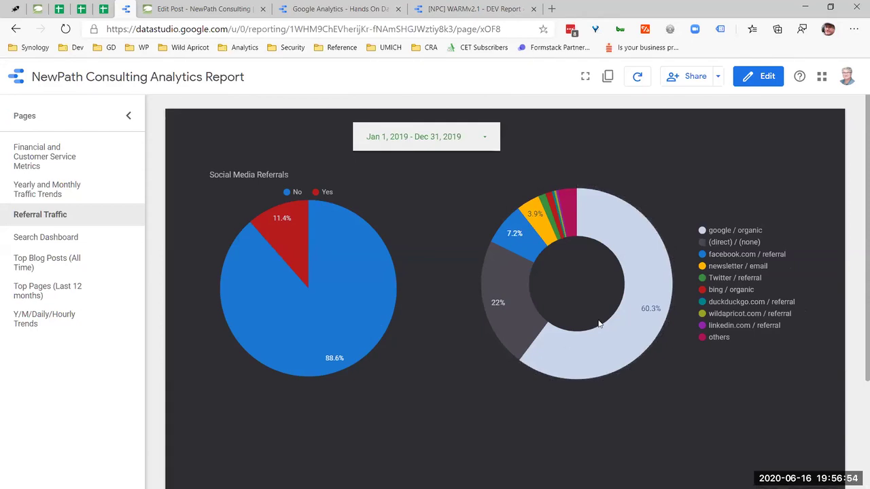
# Set the date range to January 1 – December 31, 2018 and apply it to the pie charts.
pyautogui.click(450, 138)
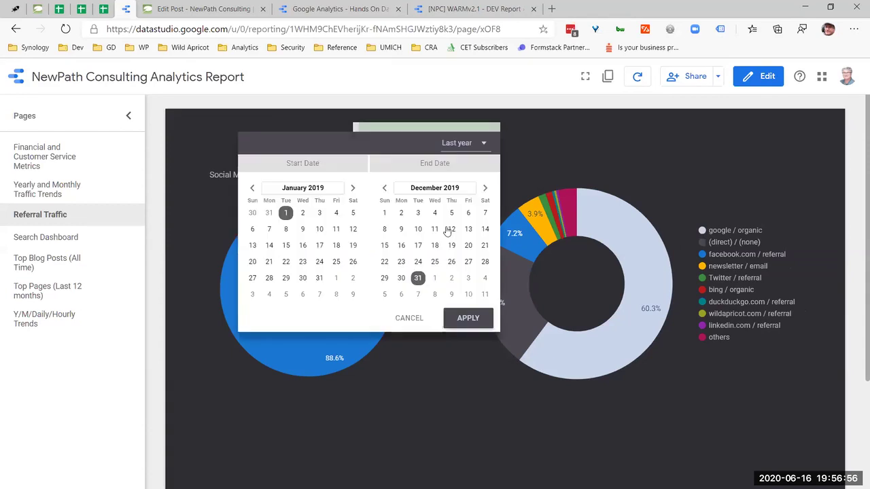
pyautogui.click(438, 189)
pyautogui.click(434, 188)
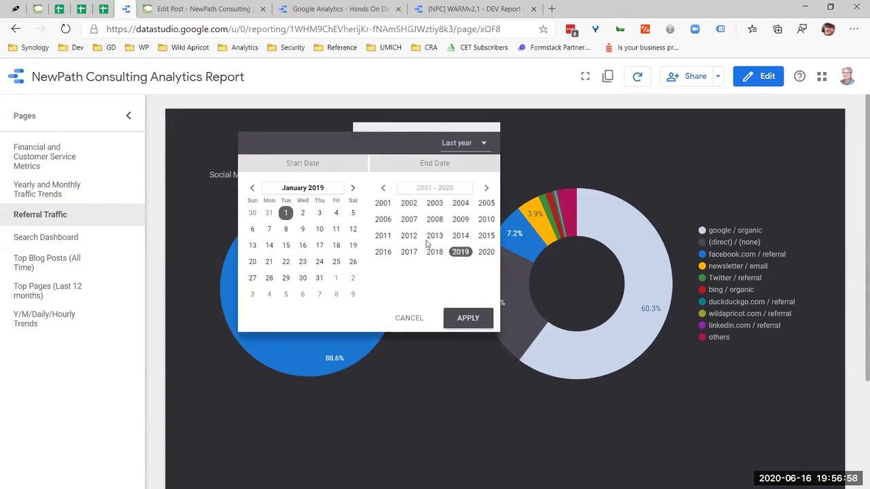
pyautogui.click(434, 251)
pyautogui.click(472, 252)
pyautogui.click(406, 296)
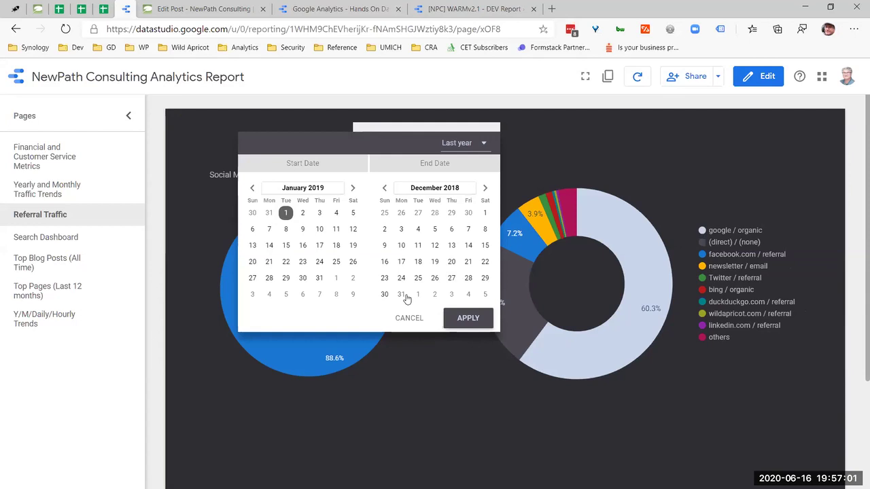
pyautogui.click(329, 190)
pyautogui.click(312, 188)
pyautogui.click(328, 251)
pyautogui.click(259, 204)
pyautogui.click(269, 213)
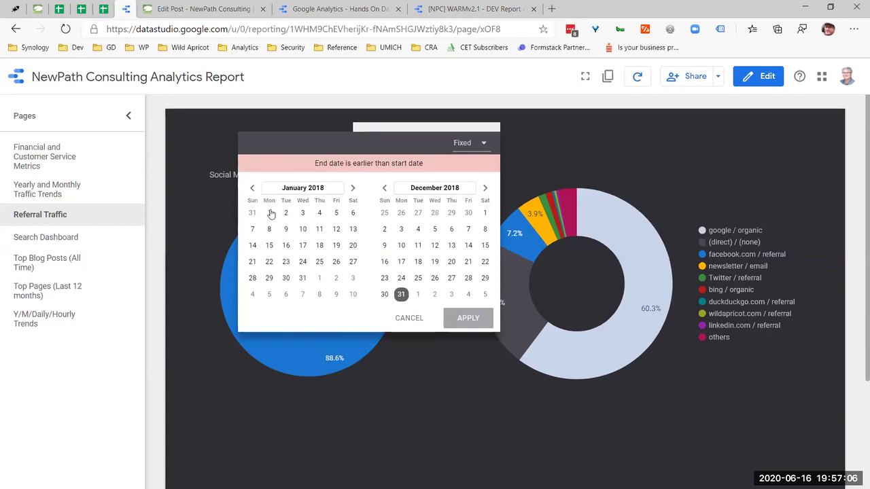
pyautogui.click(466, 318)
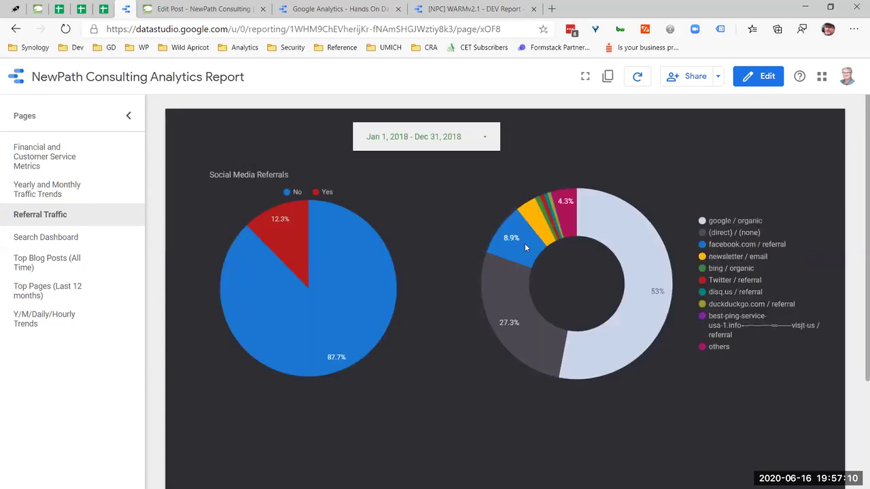
pyautogui.click(472, 139)
# Apply the This year to date preset, covering Jan 1 – Jun 15, 2020, to the charts.
pyautogui.click(485, 145)
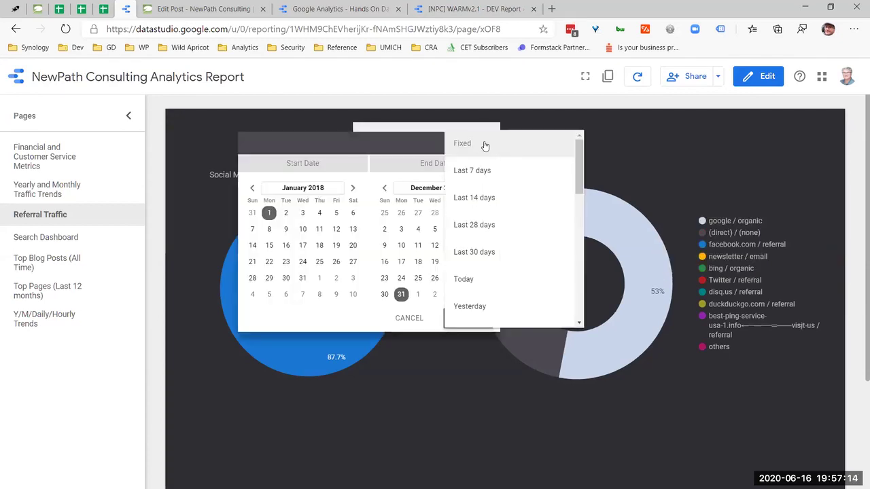
pyautogui.scroll(-3, 509, 278)
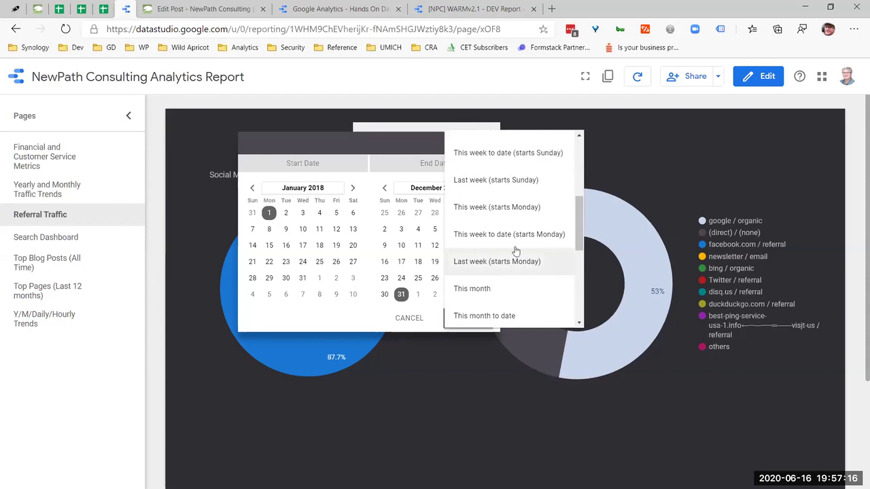
pyautogui.scroll(-2, 512, 294)
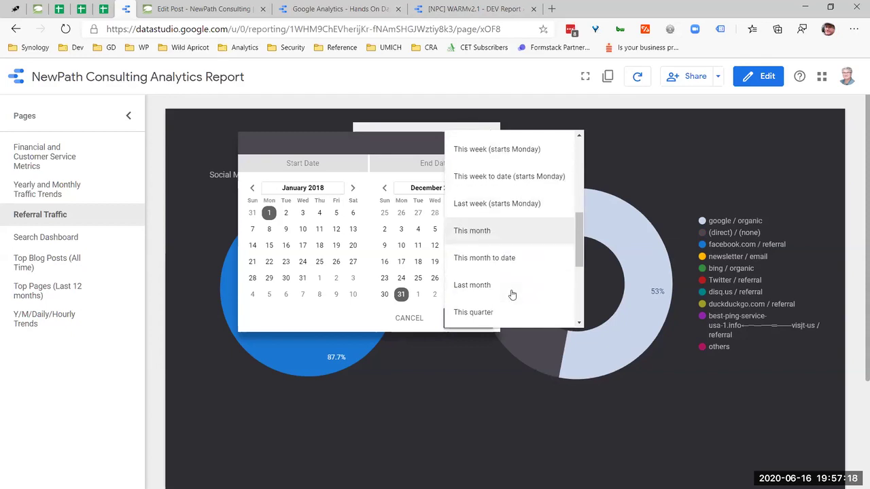
pyautogui.scroll(-3, 512, 294)
pyautogui.click(511, 298)
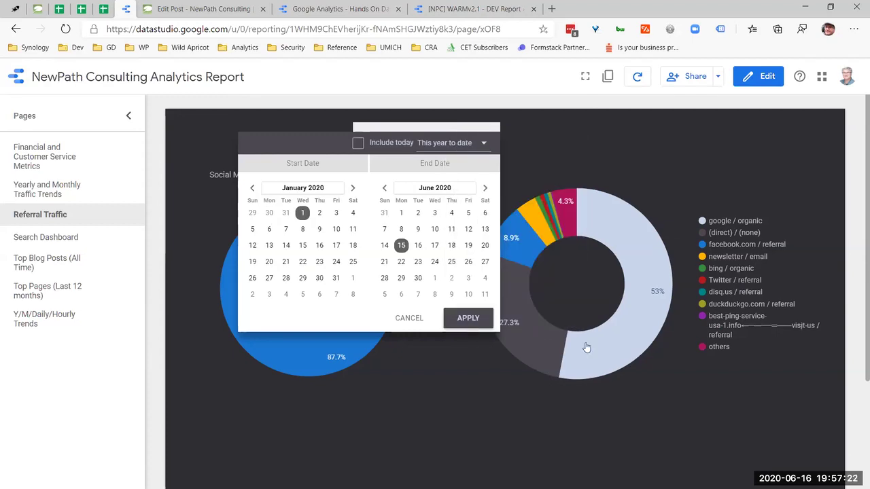
pyautogui.click(586, 347)
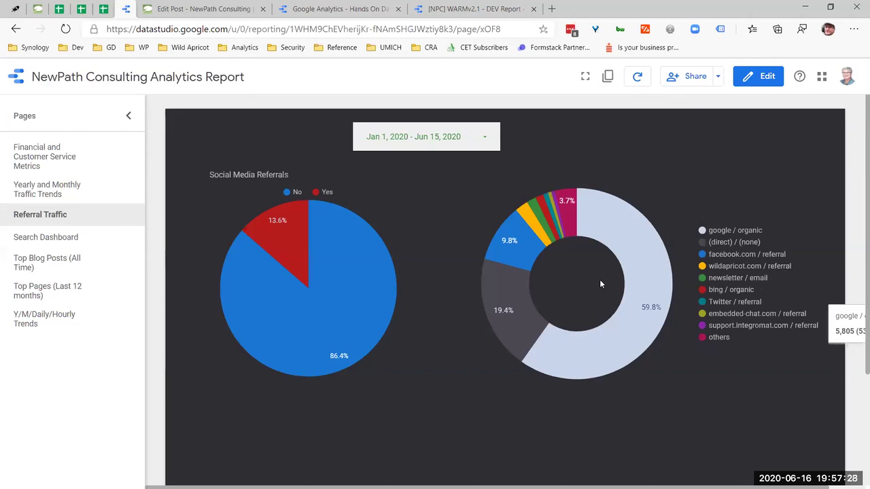
pyautogui.click(467, 138)
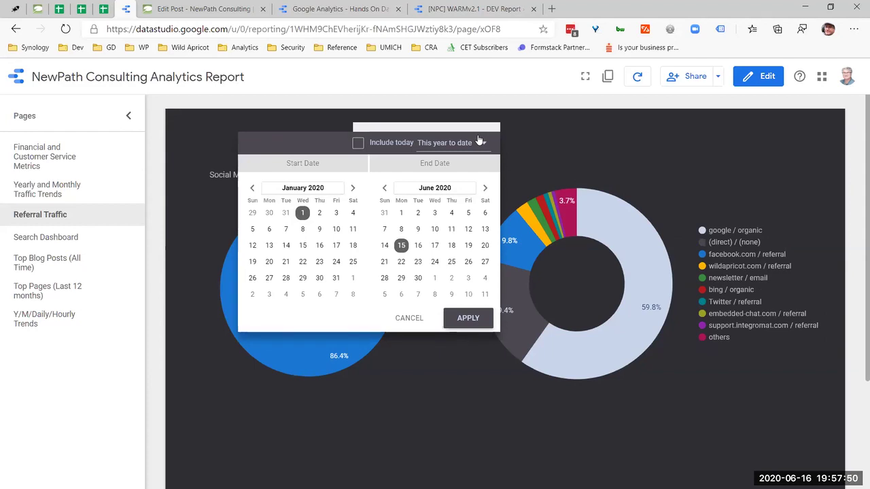
# Set the start date of the range to January 1, 2016.
pyautogui.click(479, 140)
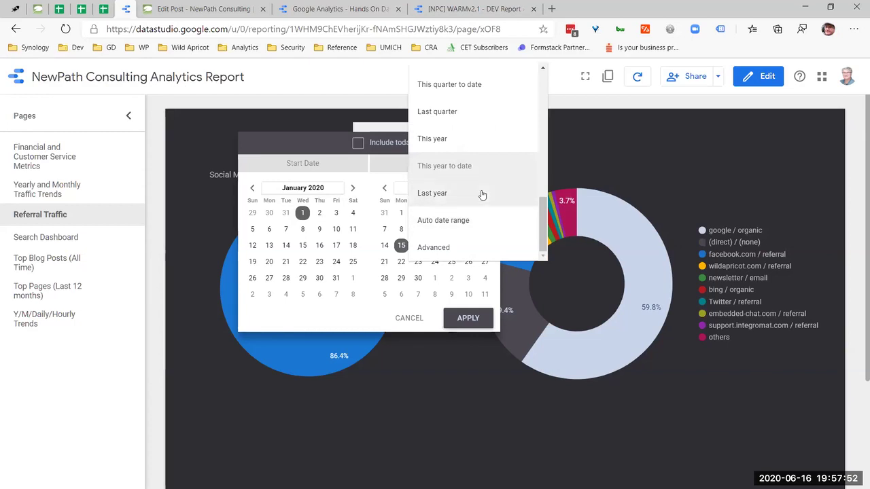
pyautogui.click(323, 191)
pyautogui.click(293, 193)
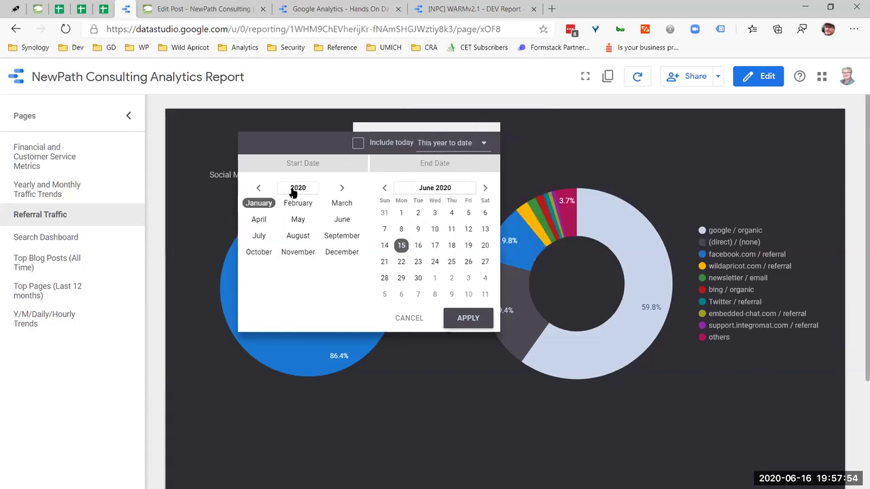
pyautogui.click(293, 193)
pyautogui.click(250, 252)
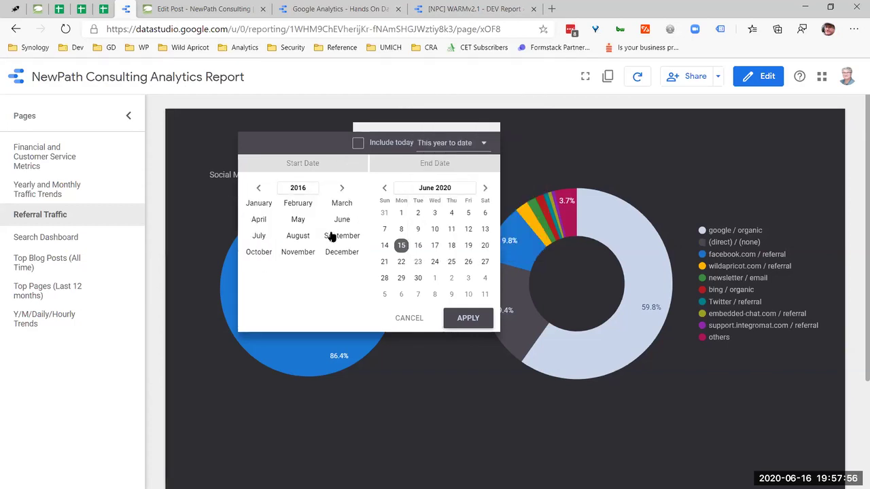
pyautogui.click(262, 204)
pyautogui.click(337, 215)
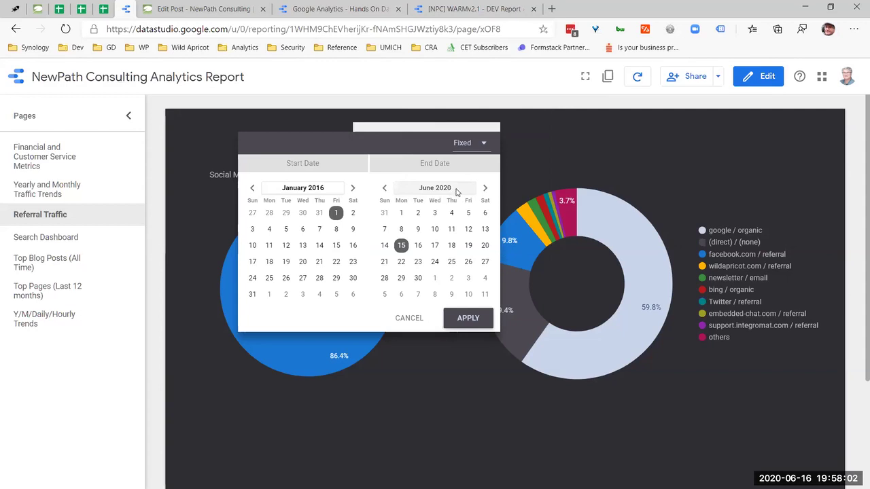
# Set the end date to December 31, 2016 and apply the range to the charts.
pyautogui.click(456, 192)
pyautogui.click(448, 188)
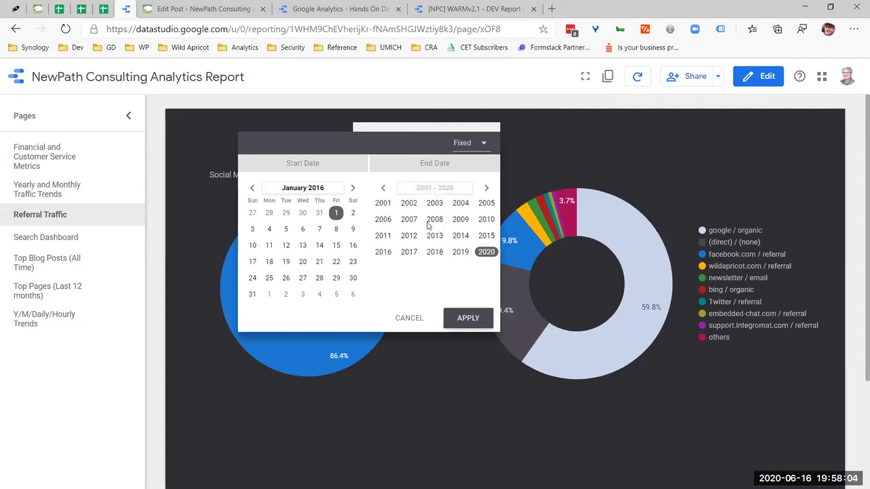
pyautogui.click(391, 251)
pyautogui.click(474, 251)
pyautogui.click(485, 278)
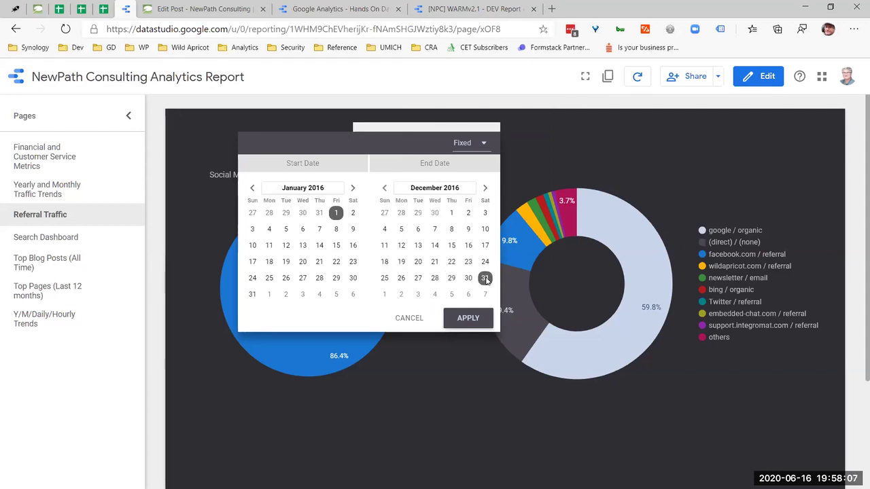
pyautogui.click(468, 320)
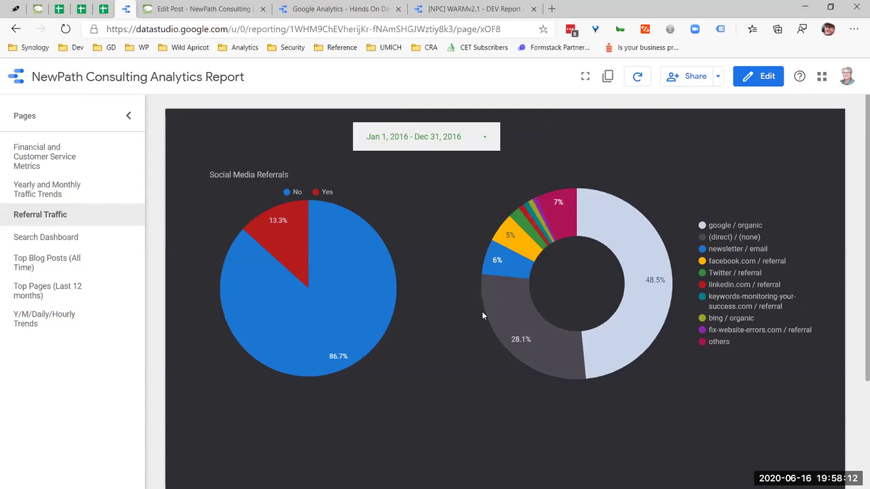
pyautogui.moveTo(487, 306)
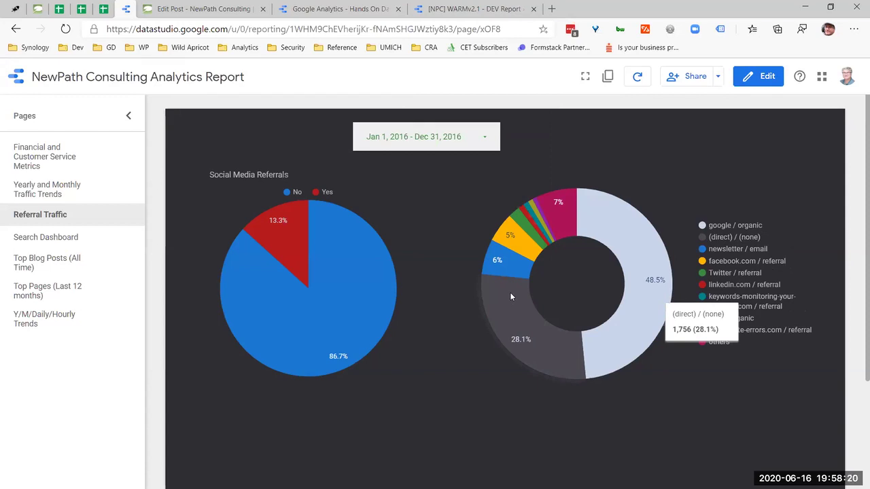
pyautogui.moveTo(394, 273)
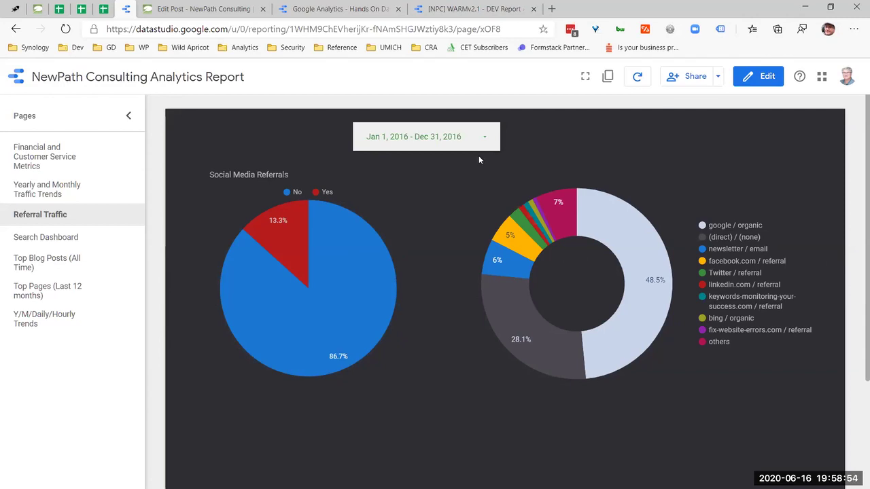
# Browse the date range presets, then close the picker without changing anything.
pyautogui.click(460, 136)
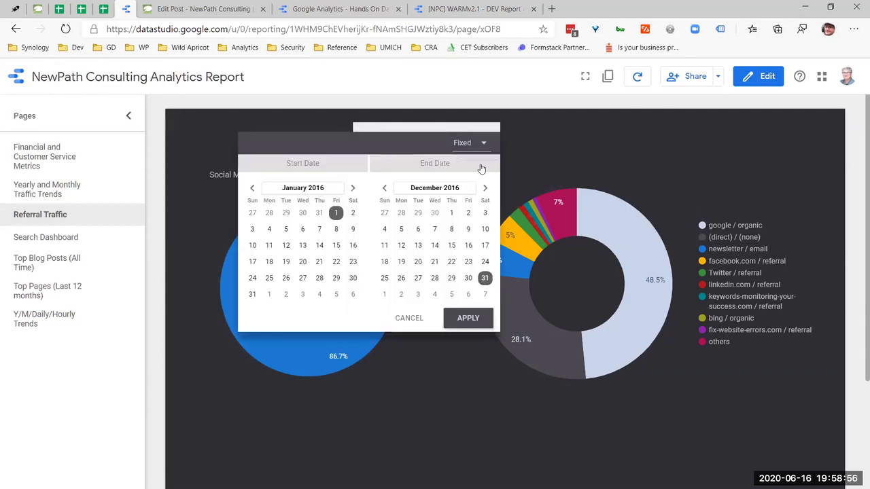
pyautogui.click(470, 143)
pyautogui.scroll(-3, 501, 292)
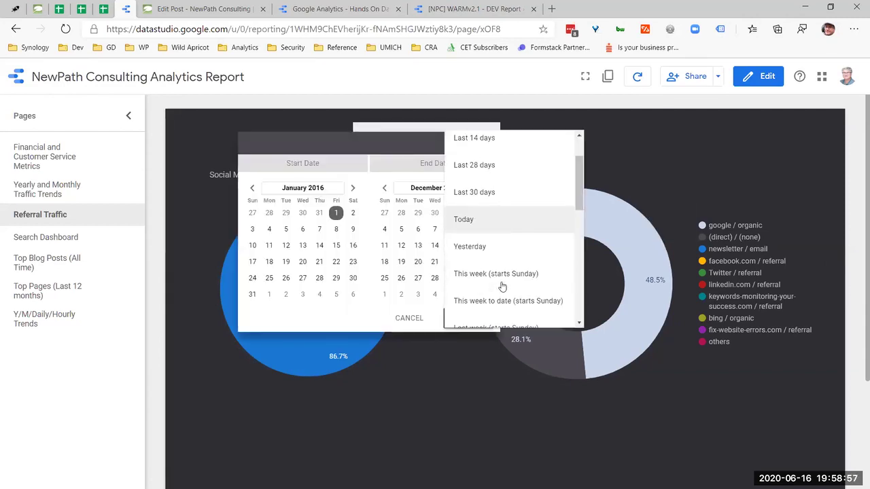
pyautogui.click(712, 160)
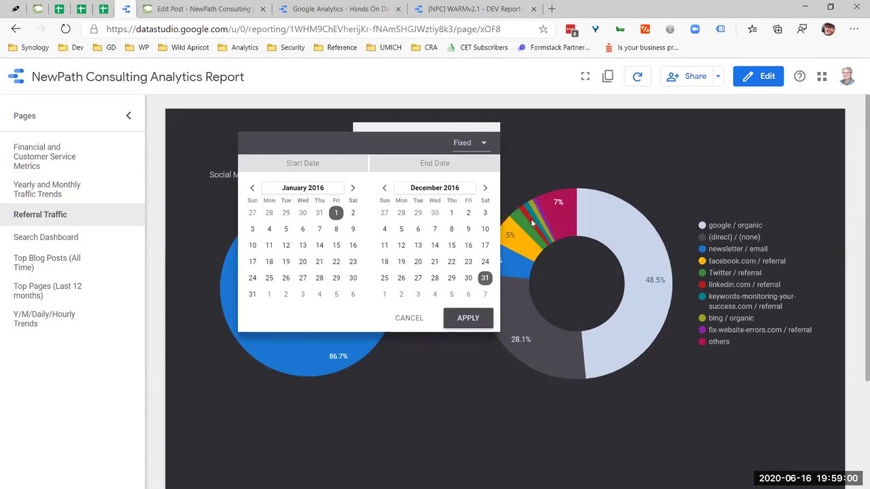
pyautogui.click(532, 223)
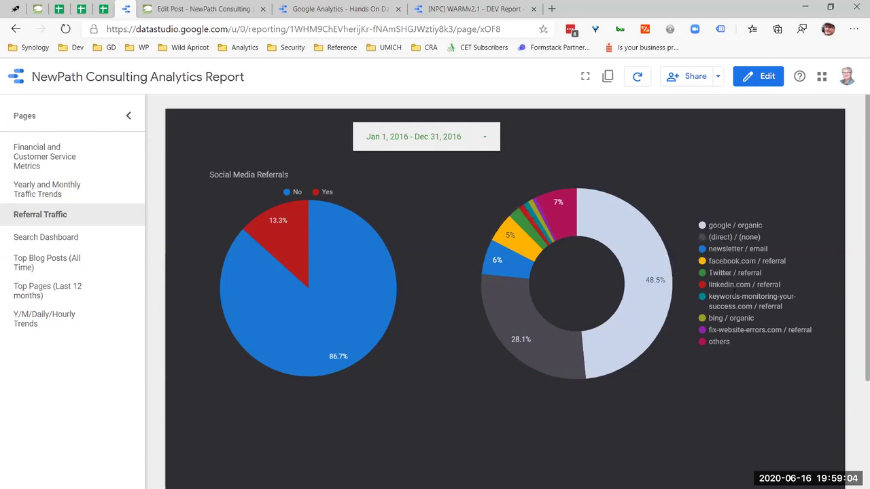
# Choose the This year to date preset and apply it, showing 13.6% social referrals.
pyautogui.click(477, 133)
pyautogui.click(474, 144)
pyautogui.scroll(-1, 510, 300)
pyautogui.scroll(-5, 509, 300)
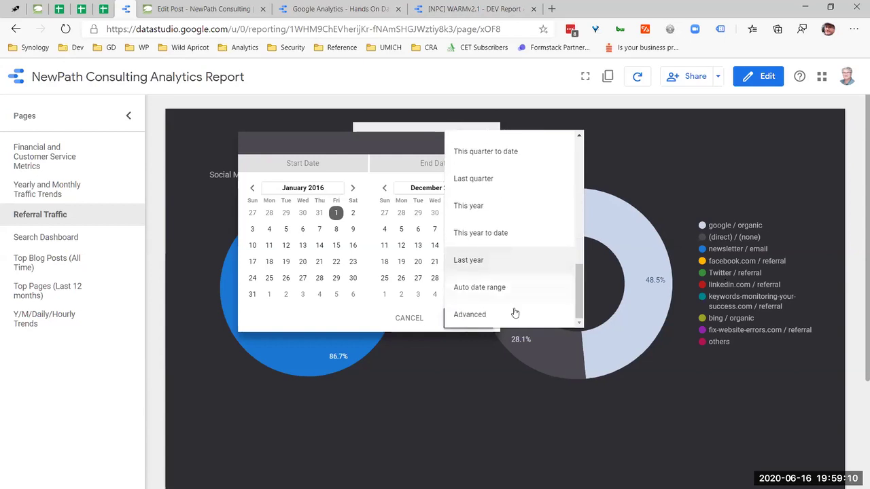
pyautogui.click(525, 241)
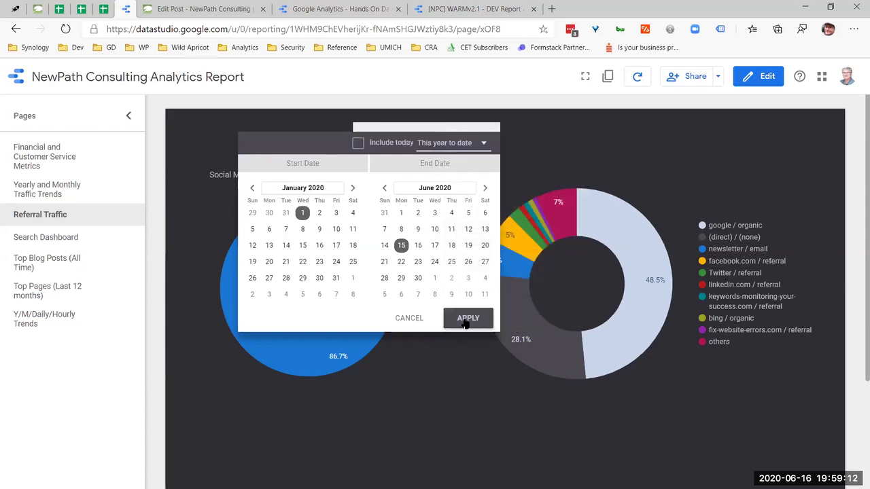
pyautogui.click(467, 319)
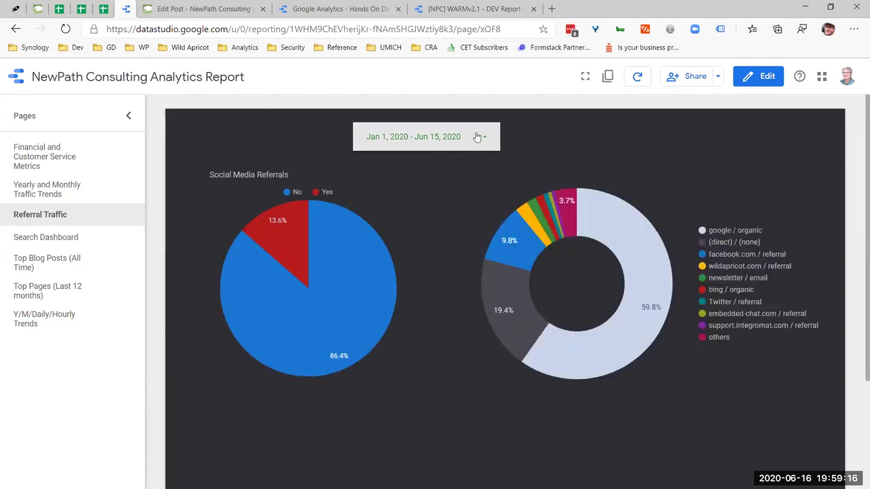
pyautogui.moveTo(530, 229)
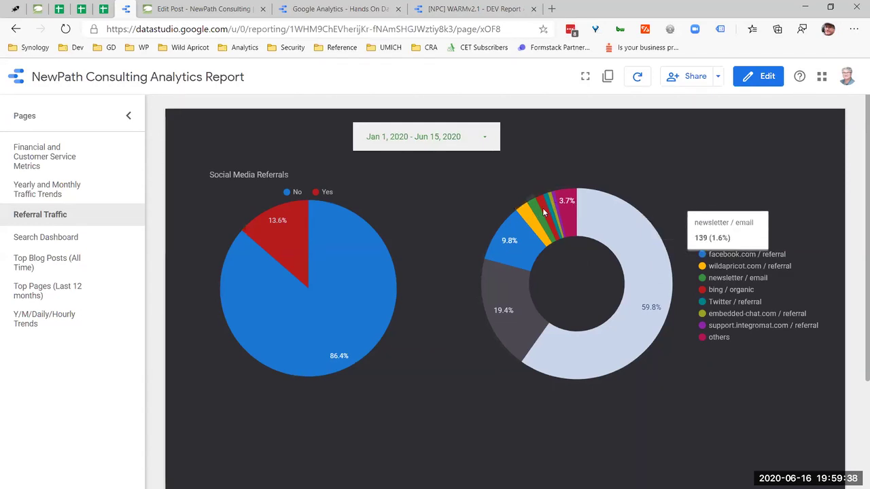
pyautogui.moveTo(509, 258)
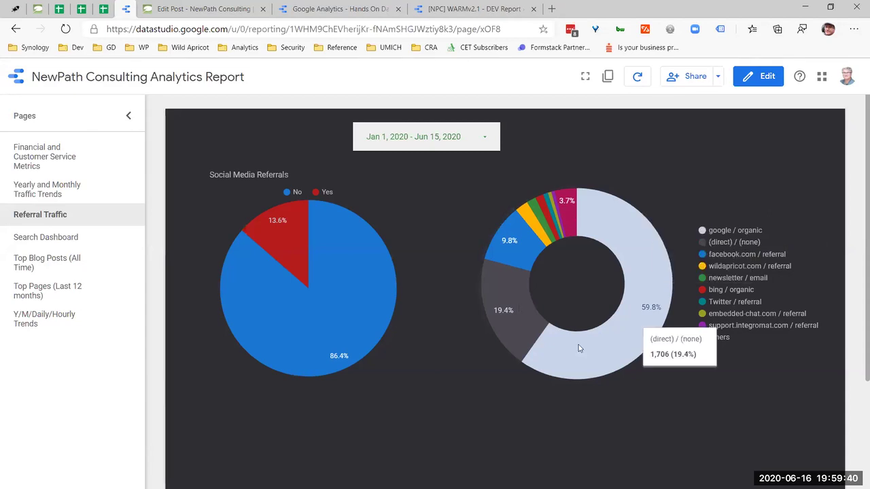
pyautogui.moveTo(527, 367)
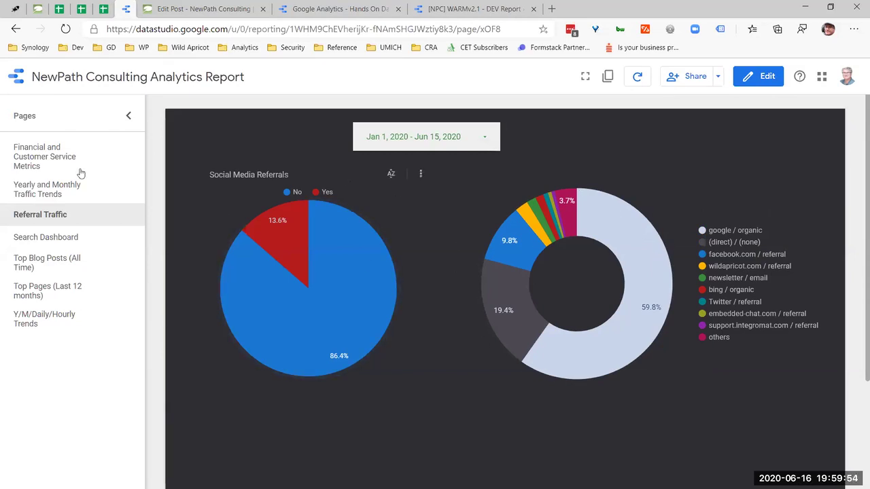
# Go to the Yearly and Monthly Traffic Trends page and scroll through its session bar charts.
pyautogui.click(64, 188)
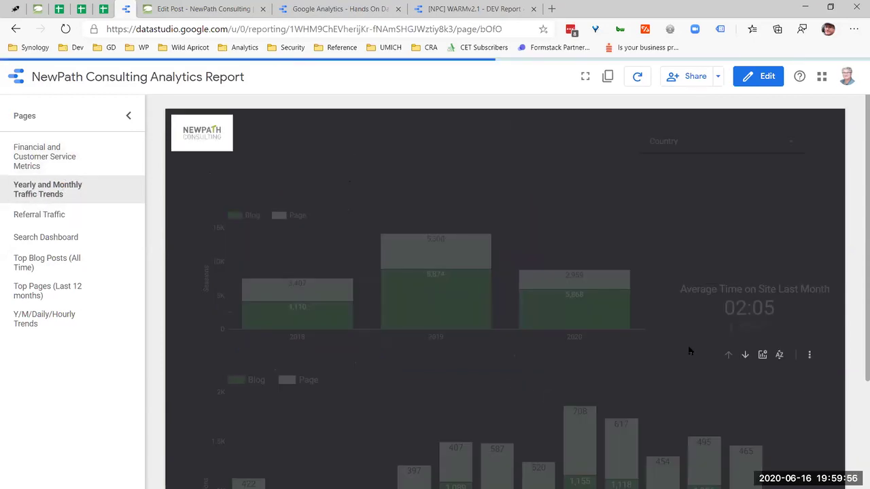
pyautogui.scroll(-2, 689, 350)
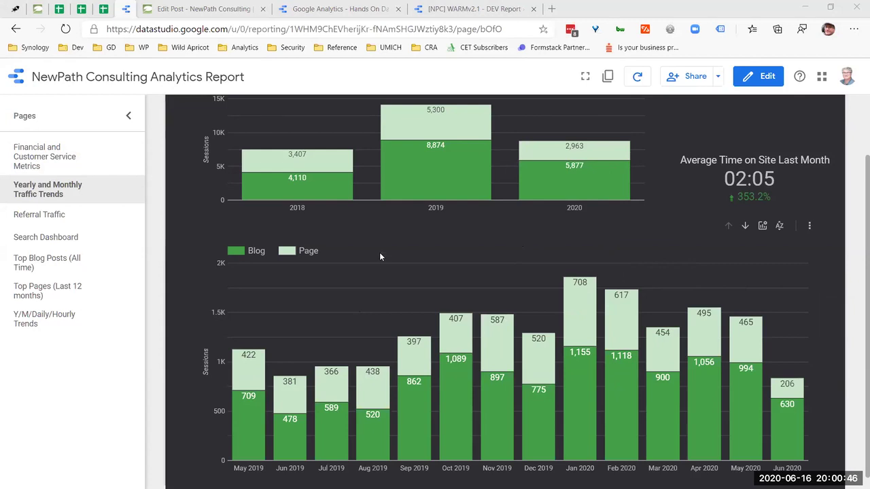
pyautogui.scroll(2, 520, 205)
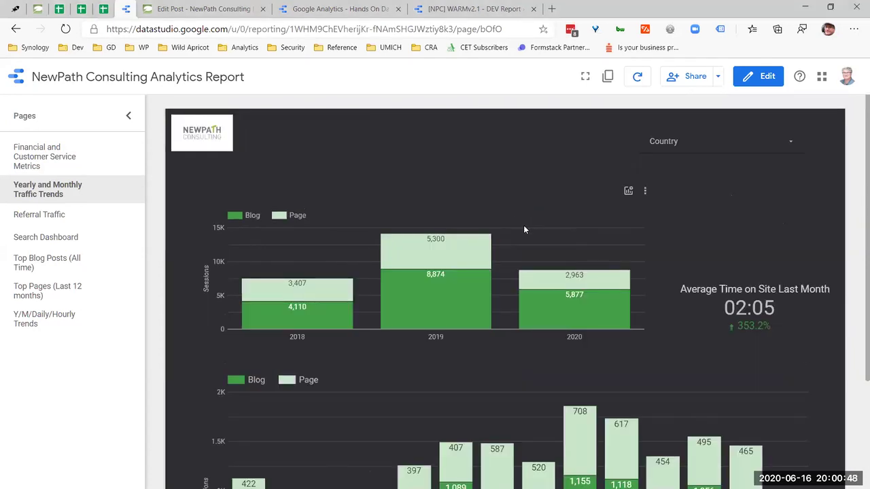
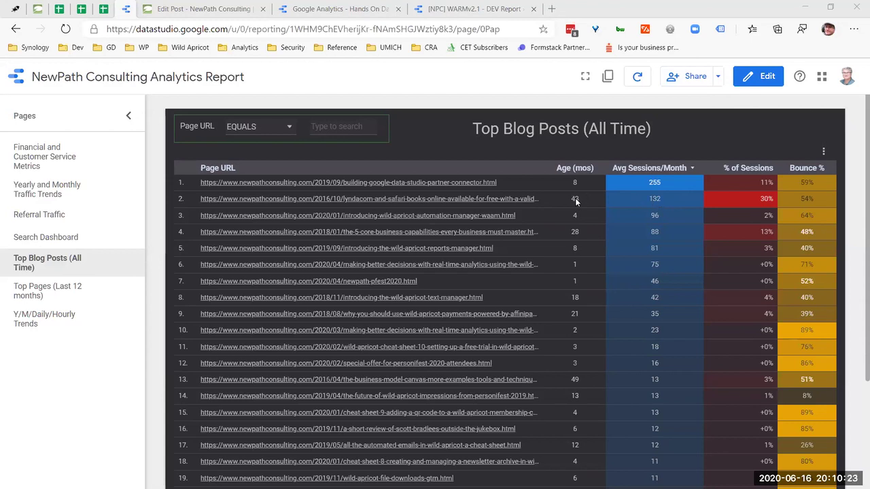
# Read the second-ranked post on free Lynda.com and Safari Books Online access, then return to the report.
pyautogui.click(339, 201)
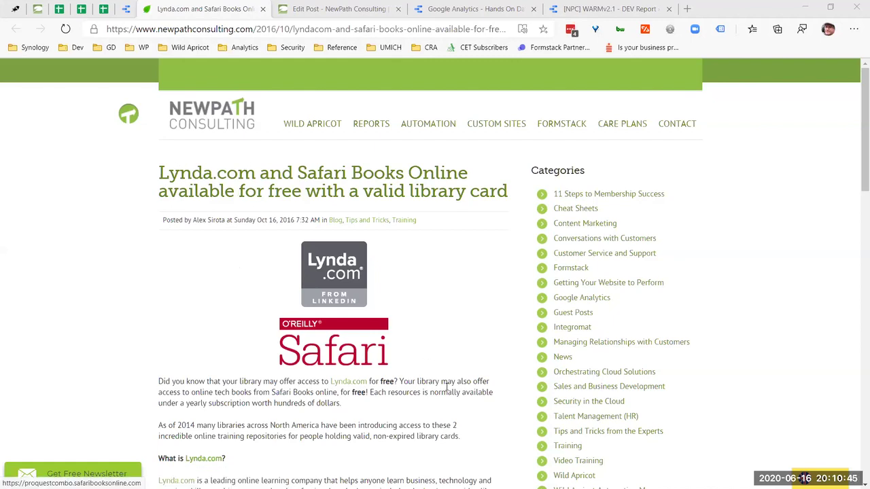
pyautogui.scroll(-3, 419, 357)
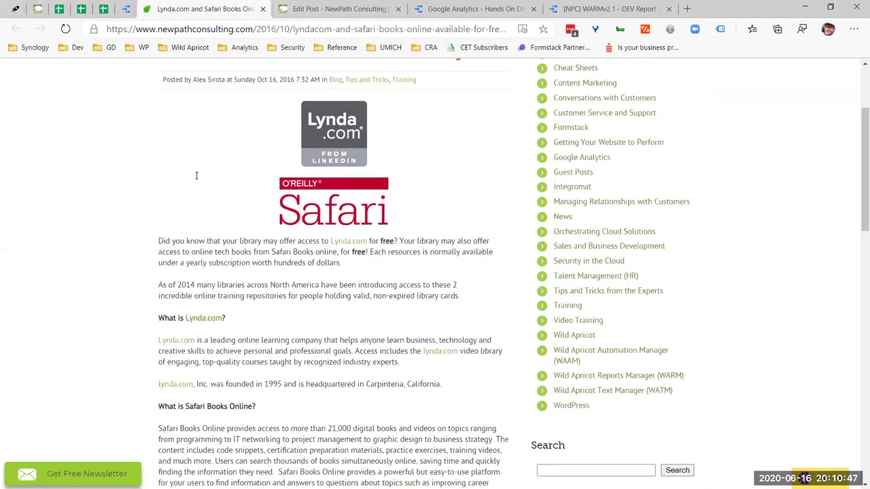
pyautogui.scroll(-2, 241, 299)
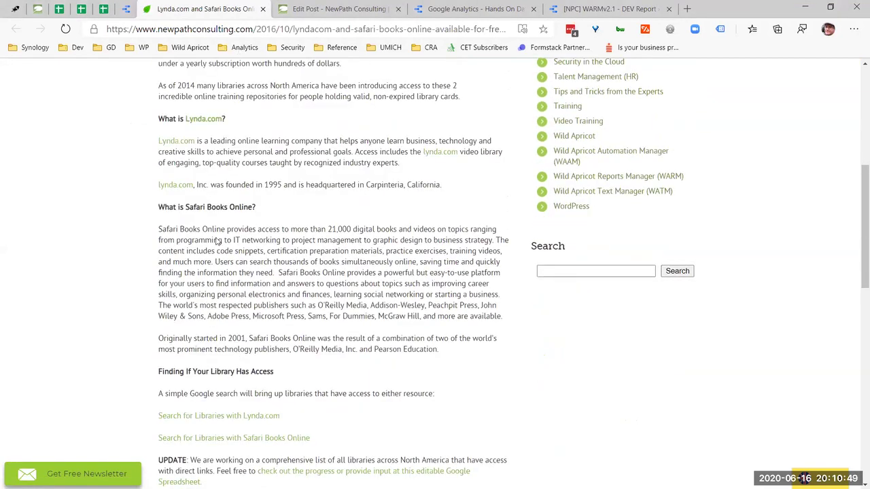
pyautogui.scroll(-2, 278, 264)
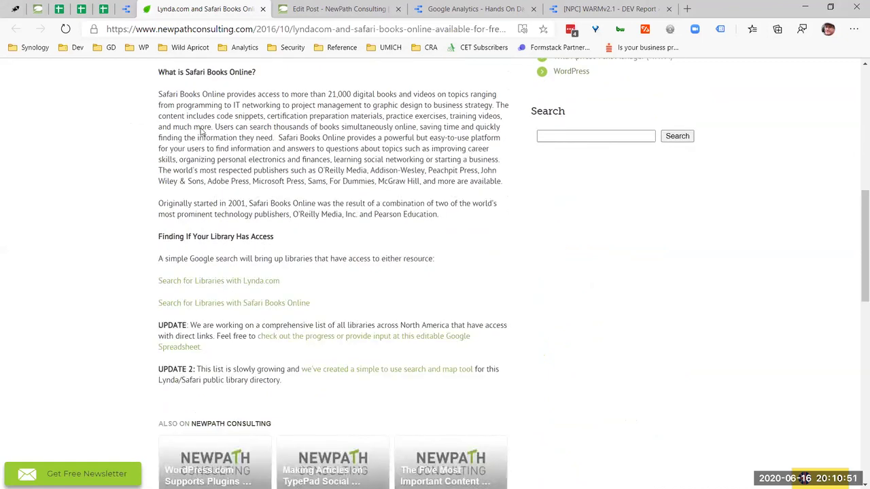
pyautogui.scroll(2, 208, 120)
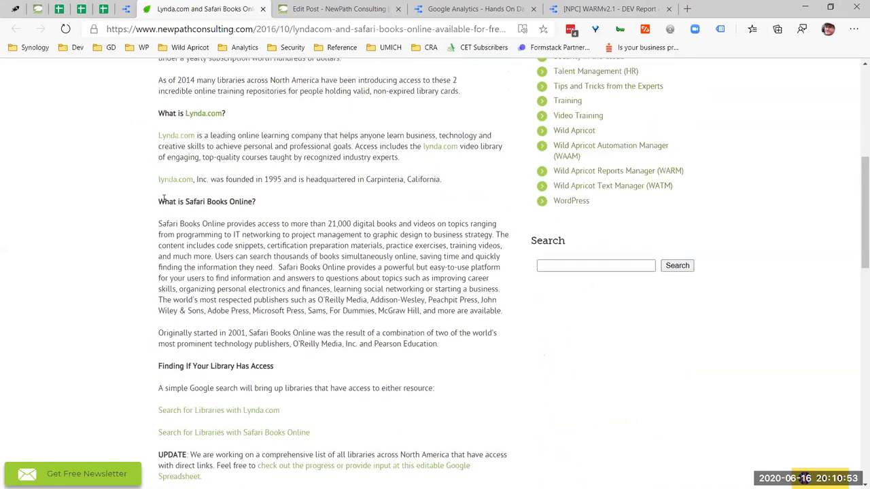
pyautogui.scroll(-1, 231, 267)
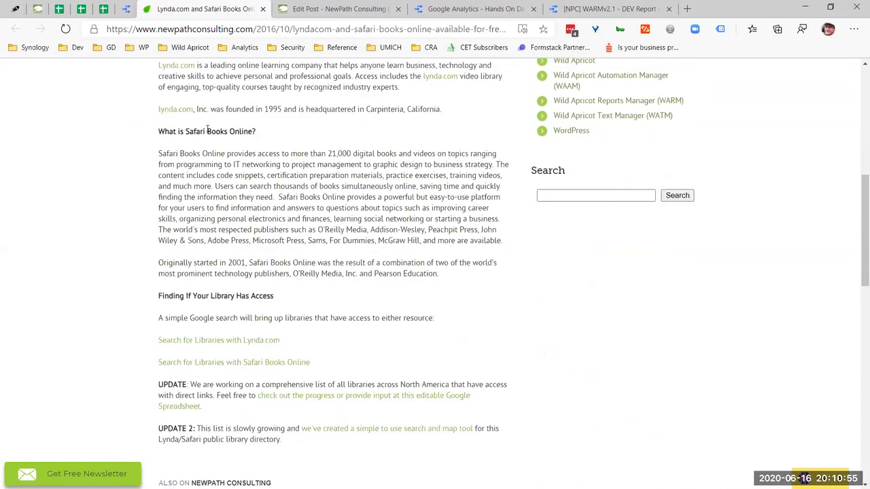
pyautogui.scroll(-2, 279, 368)
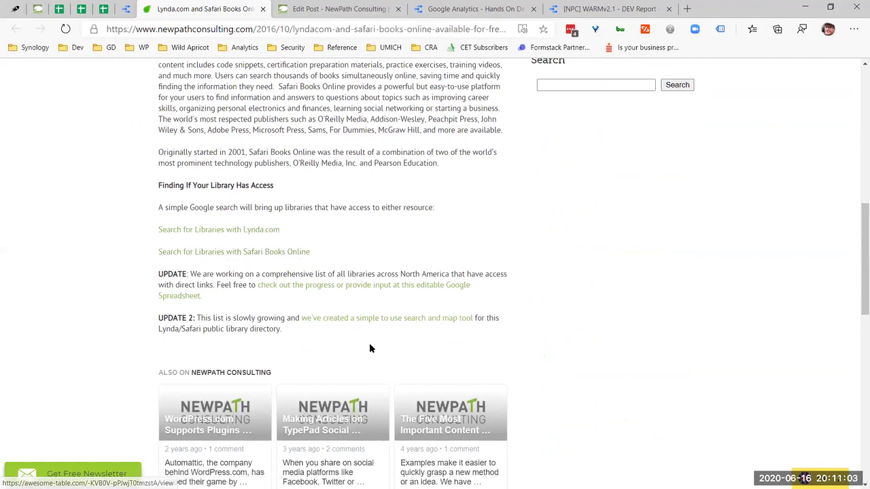
pyautogui.scroll(-2, 369, 343)
pyautogui.scroll(2, 287, 215)
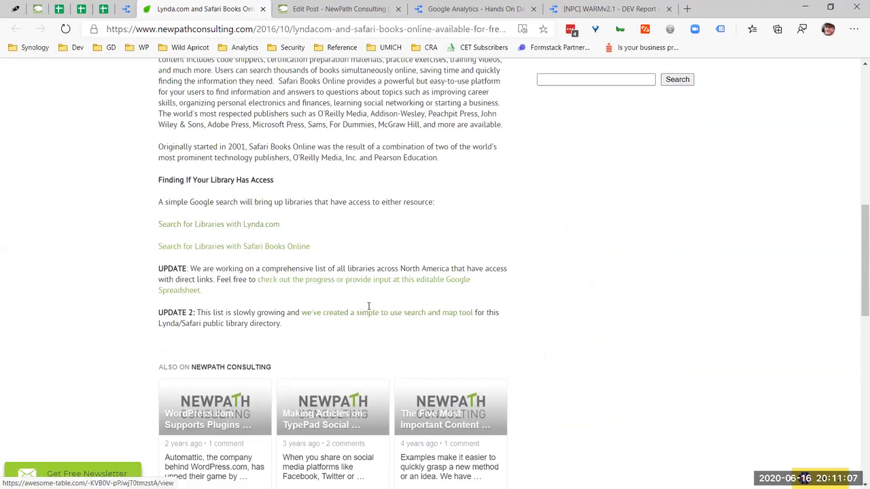
pyautogui.scroll(10, 371, 303)
pyautogui.scroll(-5, 375, 219)
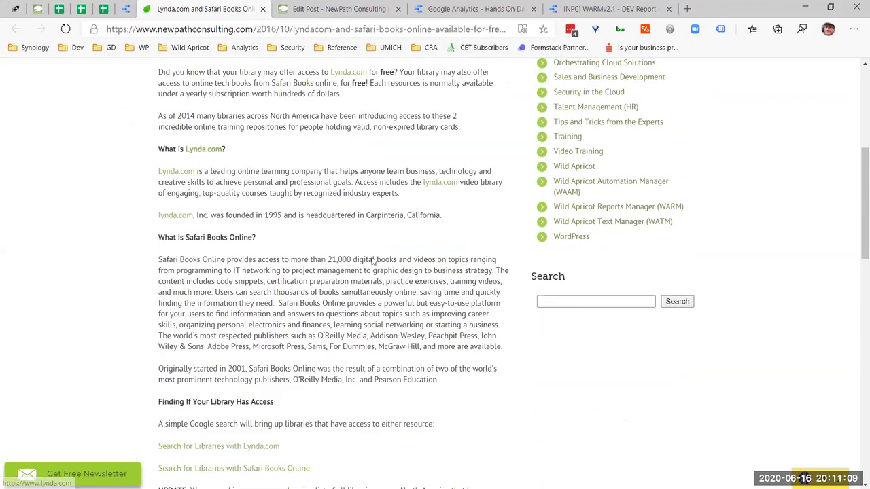
pyautogui.scroll(-5, 373, 248)
pyautogui.scroll(3, 319, 275)
pyautogui.scroll(4, 303, 267)
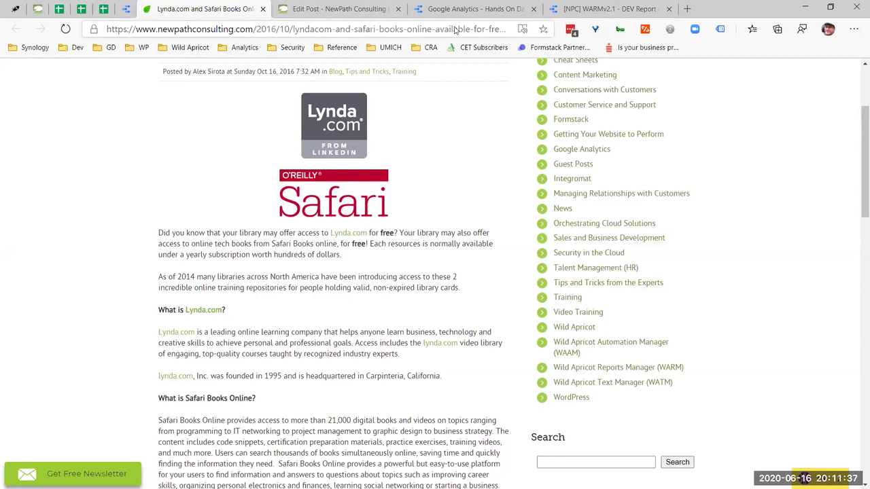
pyautogui.click(126, 8)
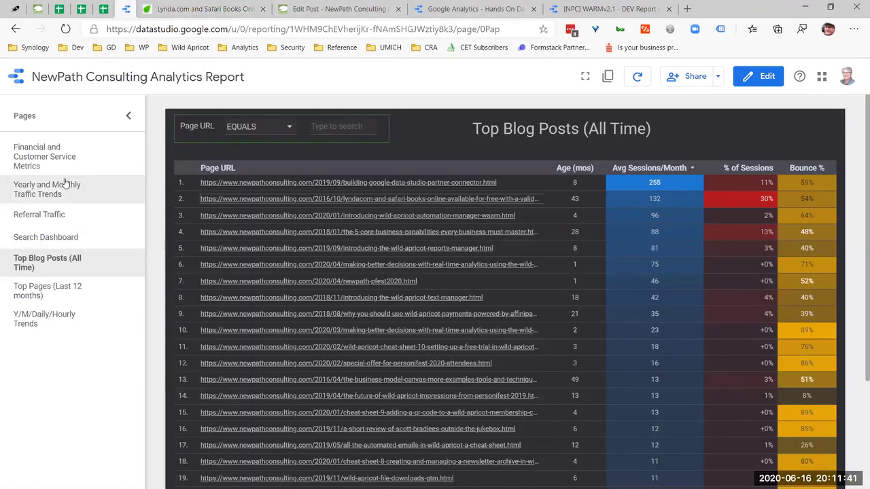
# View the Search Dashboard page and close the Lynda.com blog post tab.
pyautogui.click(77, 236)
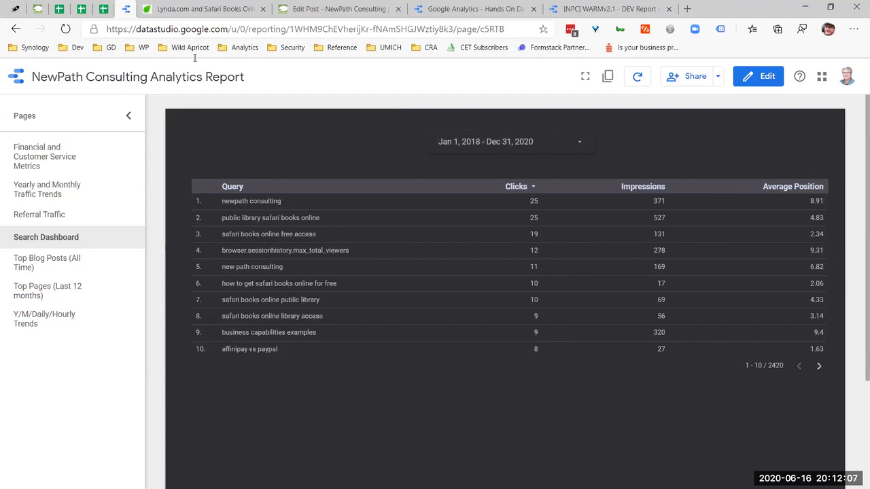
pyautogui.click(257, 9)
pyautogui.click(126, 11)
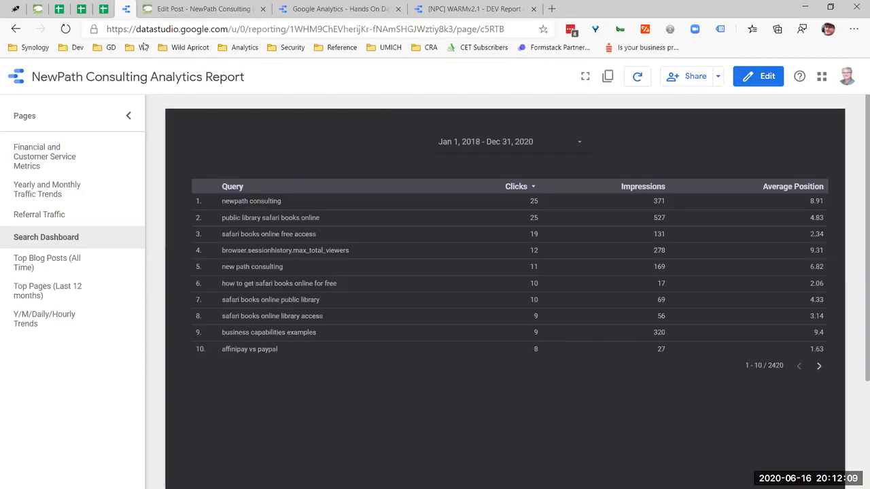
# Visit Yearly and Monthly Traffic Trends and Referral Traffic, ending on Top Blog Posts (All Time).
pyautogui.click(60, 195)
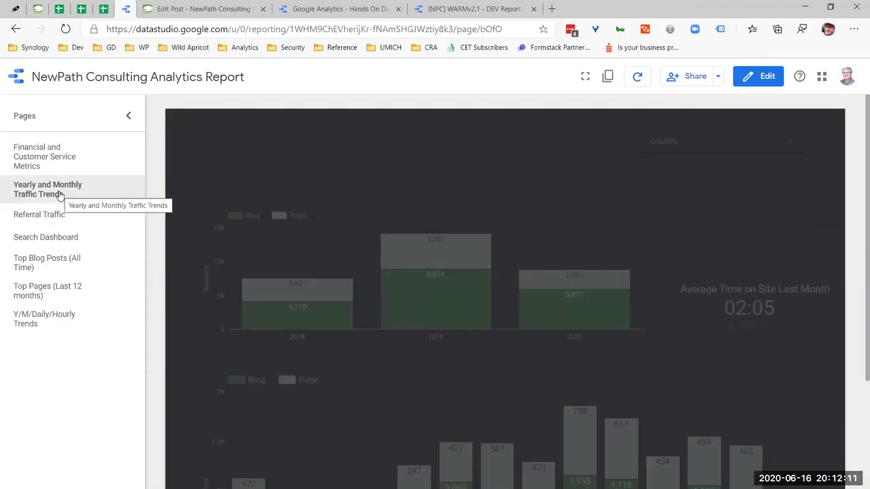
pyautogui.click(59, 217)
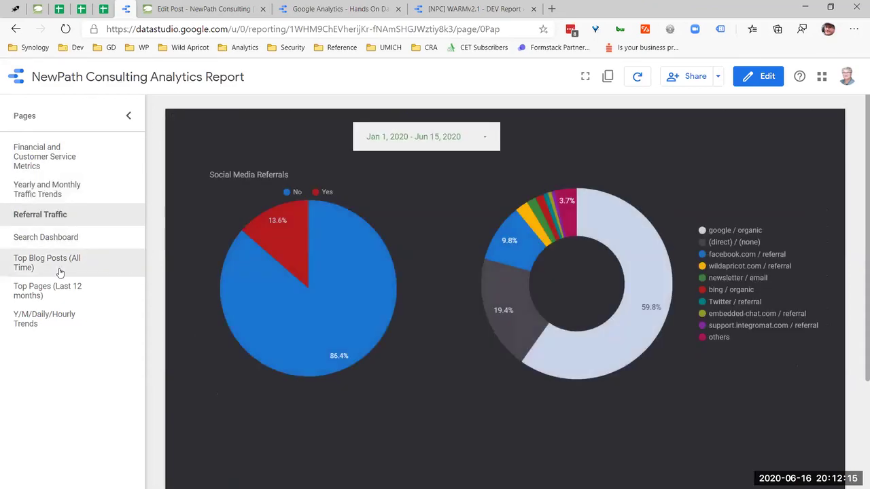
pyautogui.click(60, 271)
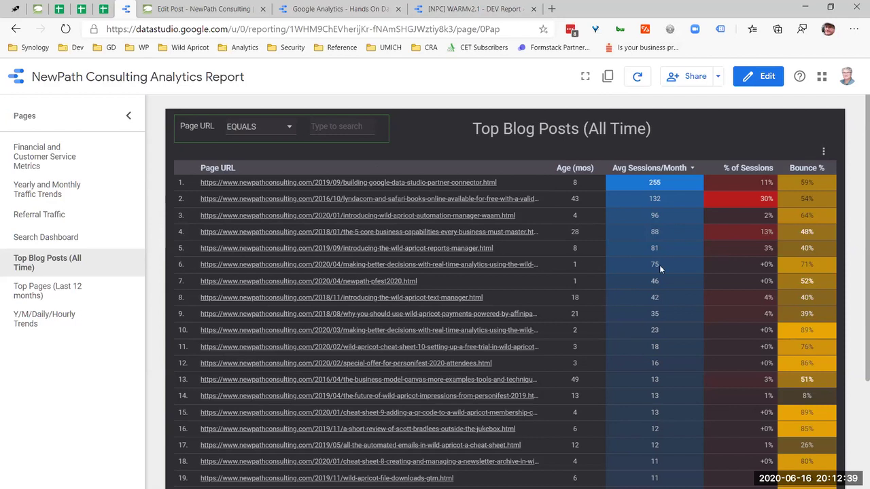
pyautogui.scroll(-3, 792, 435)
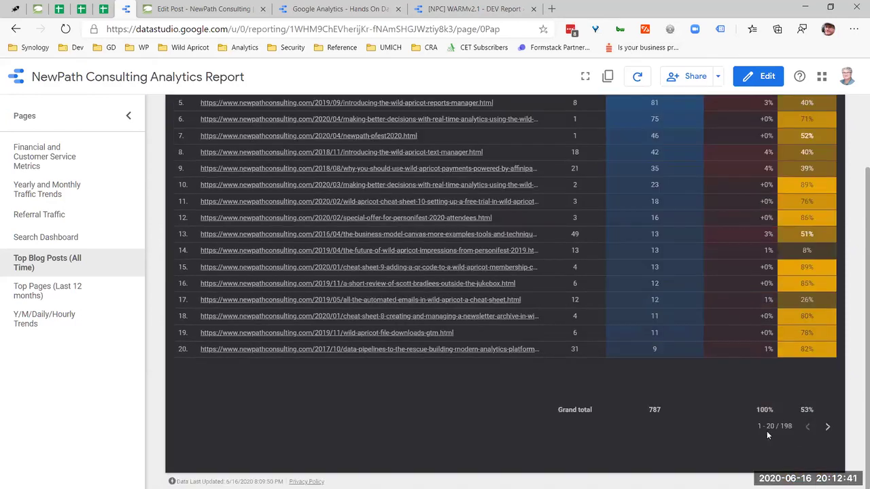
pyautogui.click(827, 428)
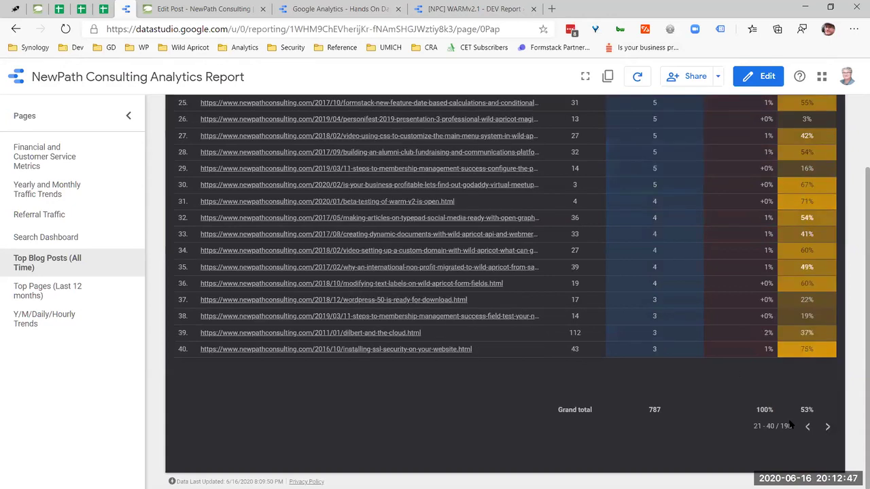
pyautogui.scroll(3, 807, 432)
pyautogui.scroll(-3, 808, 432)
pyautogui.scroll(3, 676, 353)
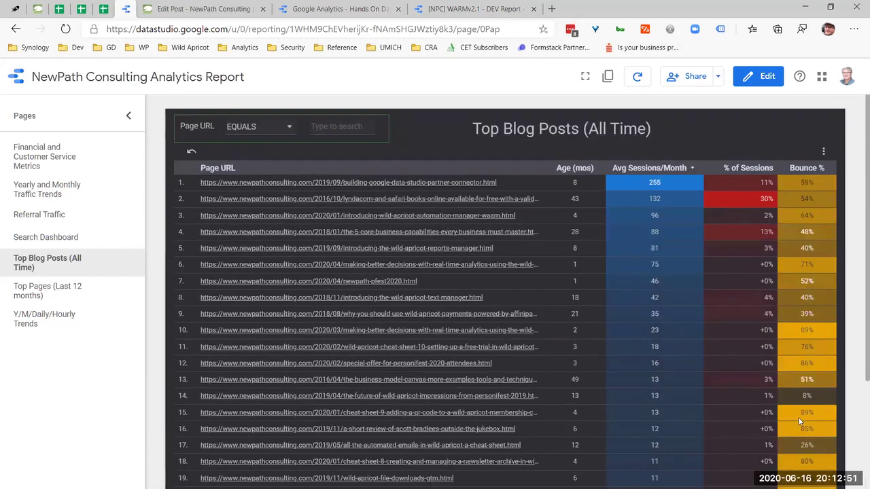
pyautogui.scroll(-3, 492, 362)
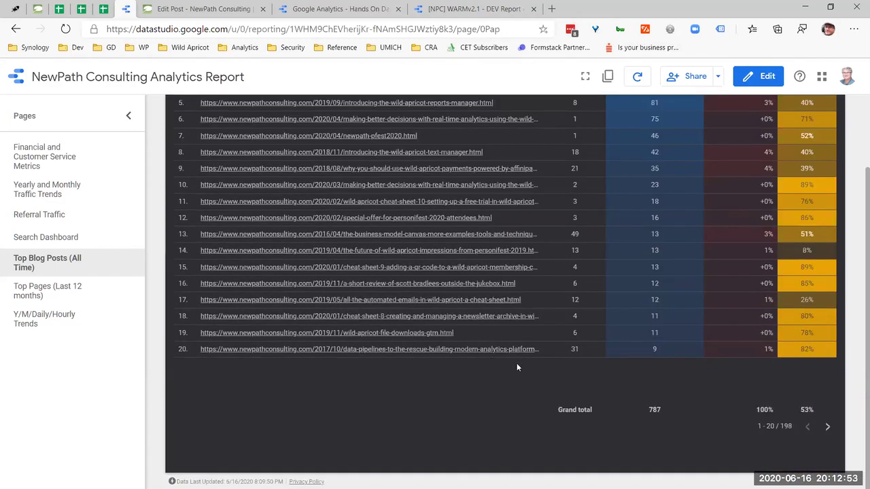
pyautogui.press('Return')
pyautogui.scroll(3, 516, 368)
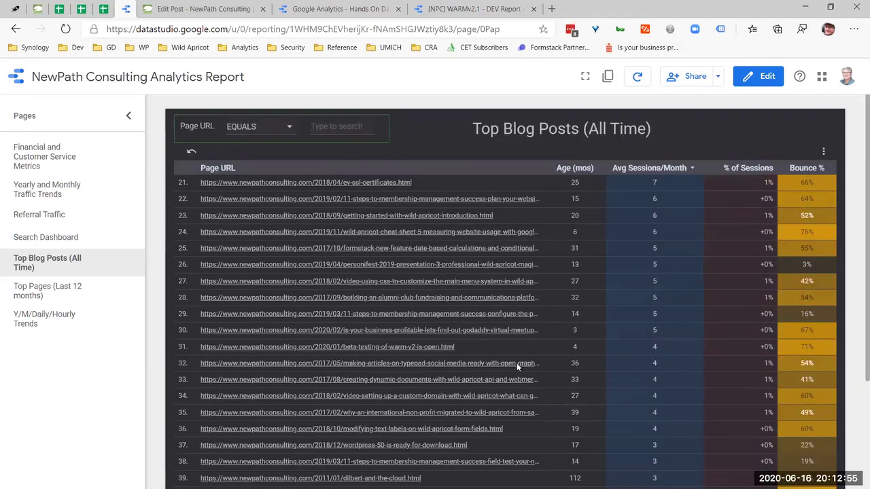
pyautogui.scroll(-2, 517, 363)
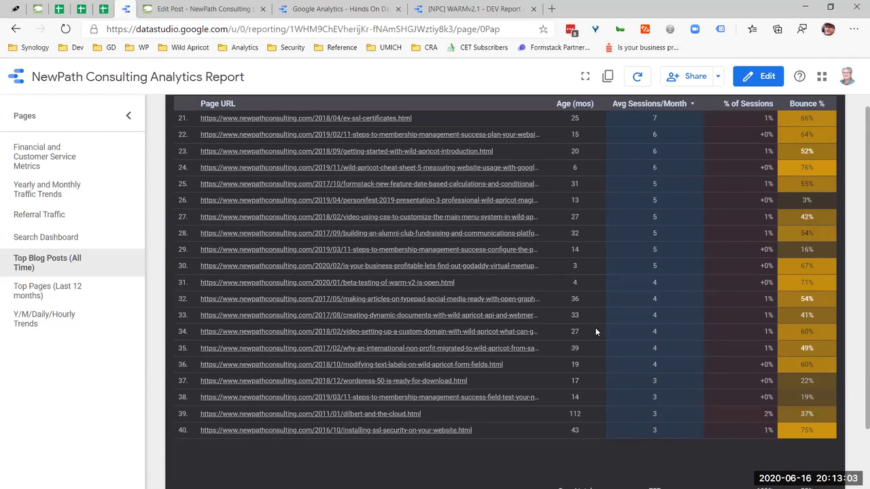
pyautogui.scroll(-2, 769, 441)
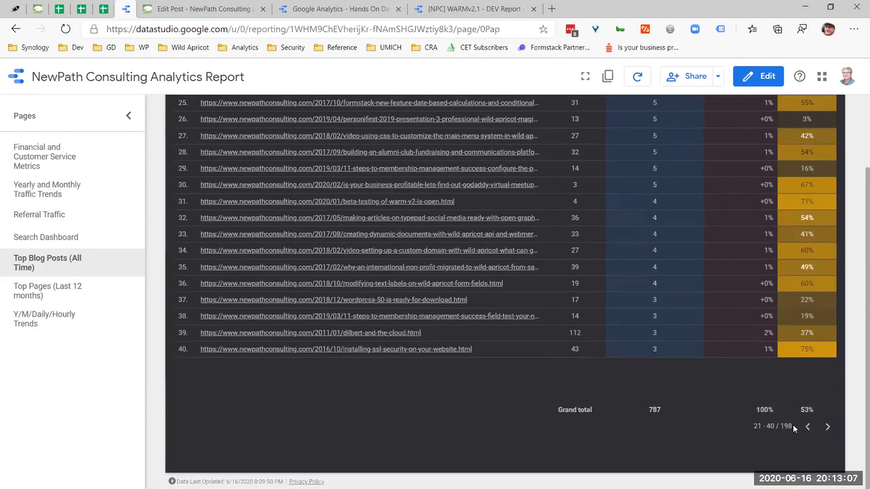
pyautogui.scroll(3, 560, 400)
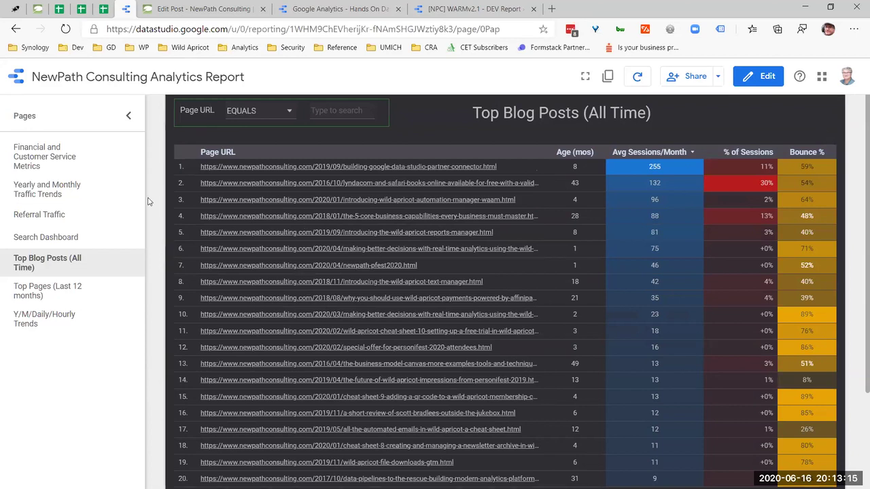
# Read the Yearly and Monthly Traffic Trends bar values for Blog versus Page sessions, May 2019–Jun 2020.
pyautogui.click(54, 173)
pyautogui.click(89, 203)
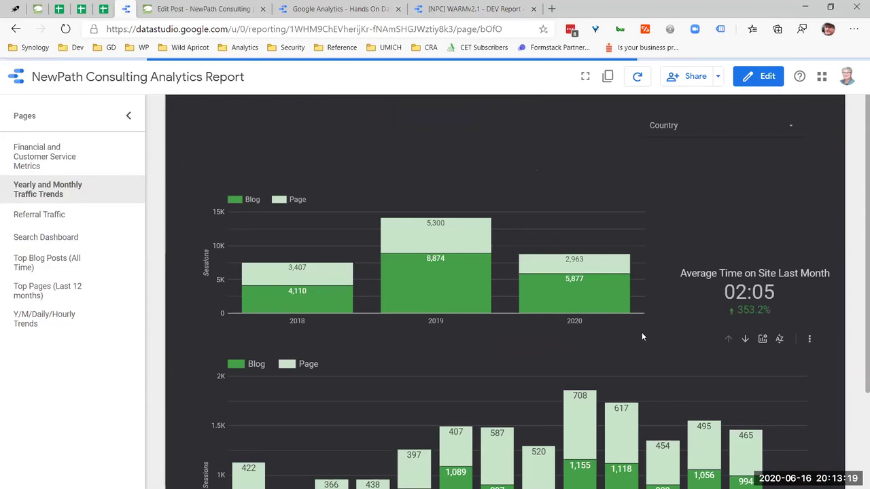
pyautogui.scroll(-1, 642, 336)
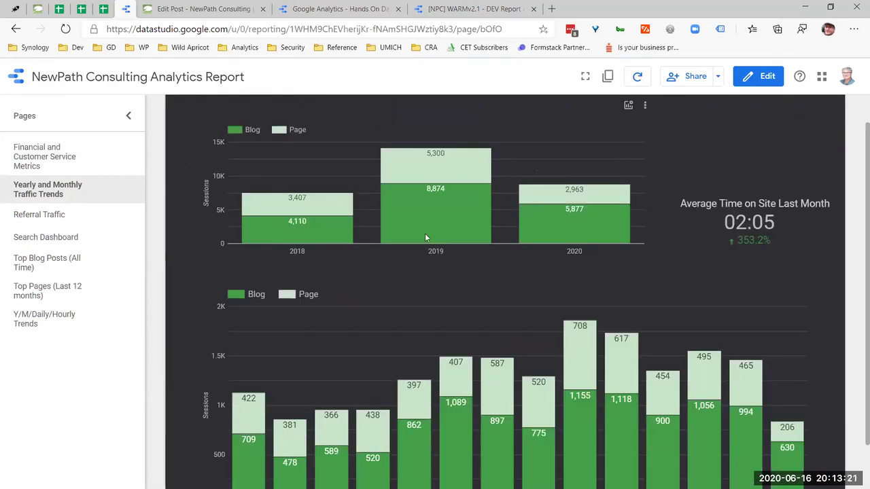
pyautogui.moveTo(423, 212)
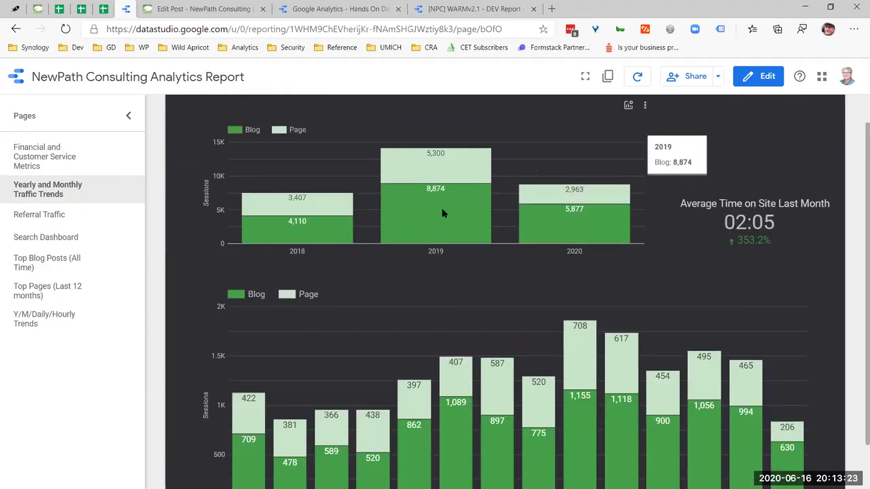
pyautogui.moveTo(429, 170)
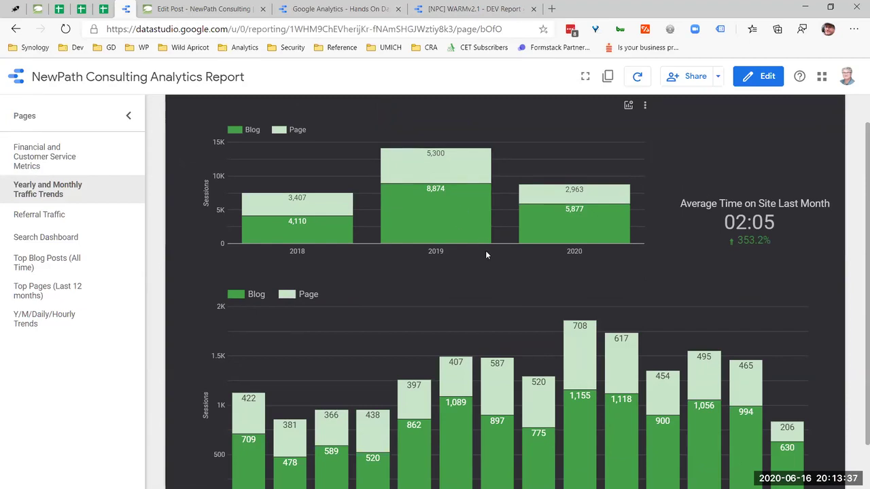
pyautogui.moveTo(485, 241)
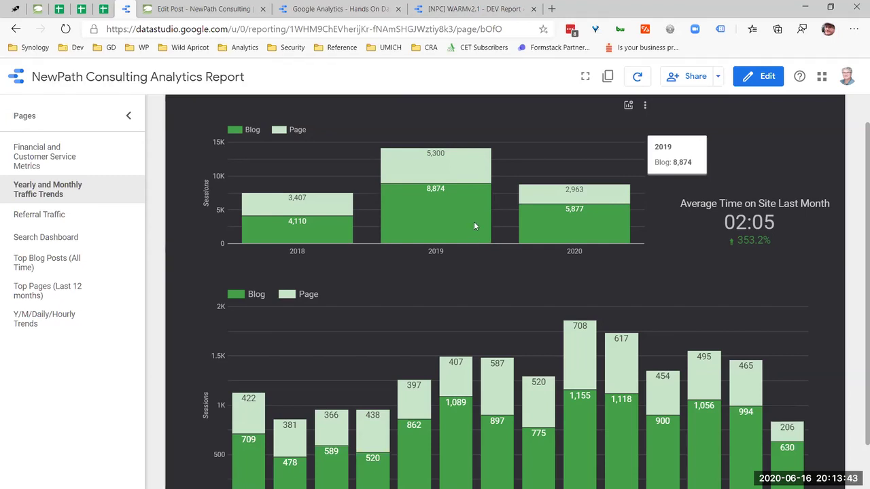
pyautogui.scroll(-1, 722, 276)
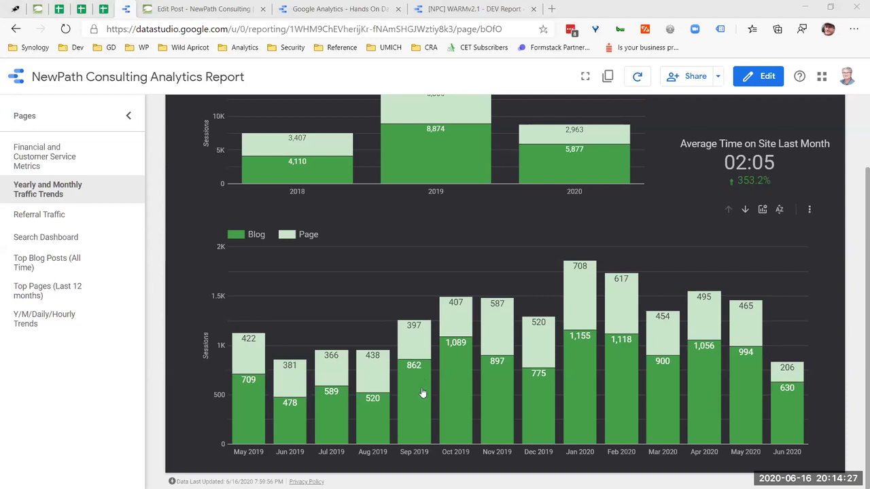
pyautogui.moveTo(433, 392)
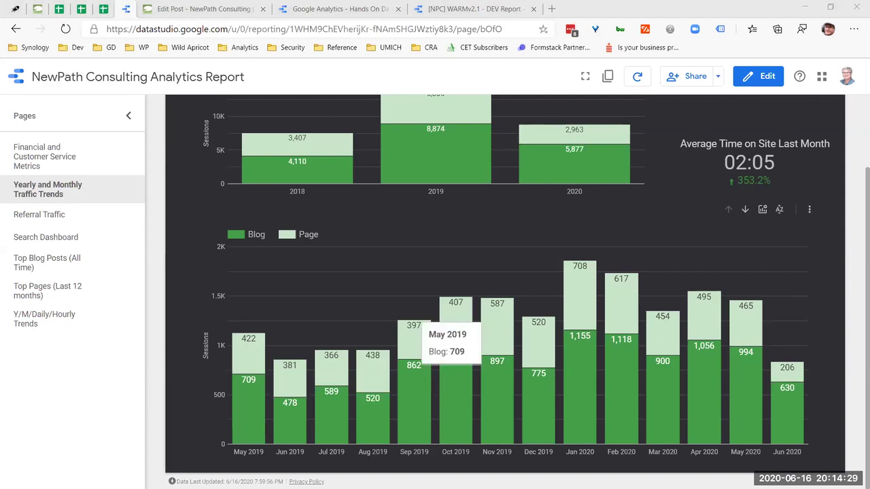